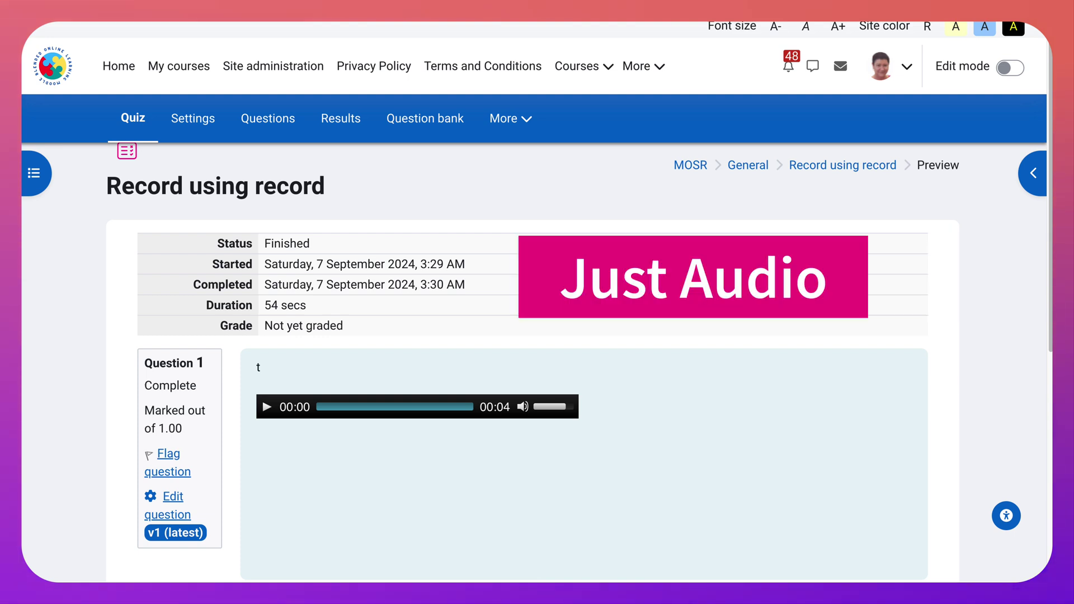
# Step: Review the finished attempt's recorded answers, and play question 2's recording to examine its audio and transcript
pyautogui.scroll(-2, 532, 364)
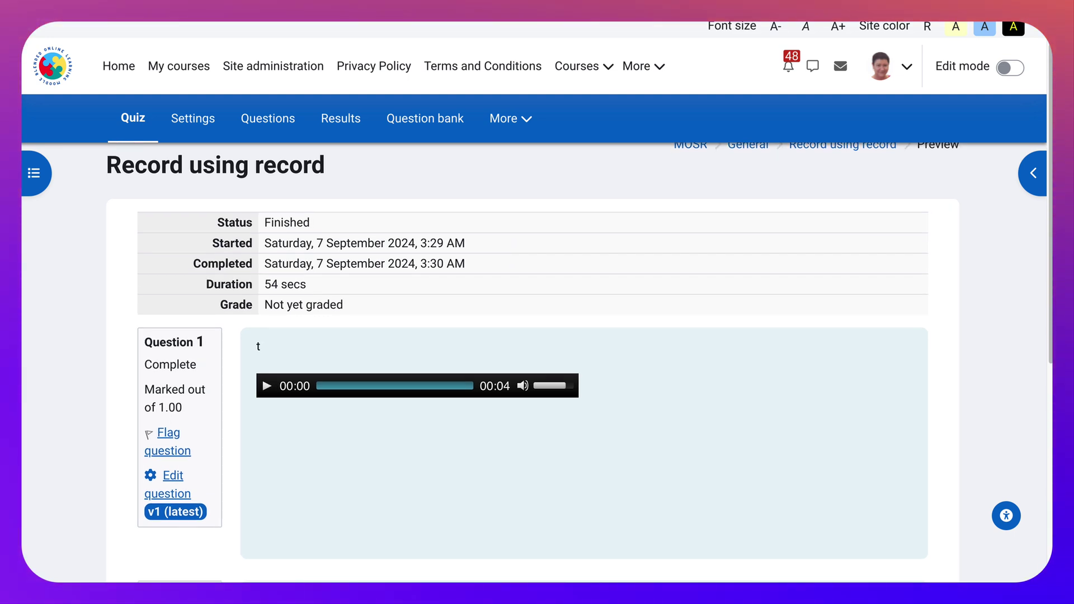
pyautogui.scroll(-4, 531, 364)
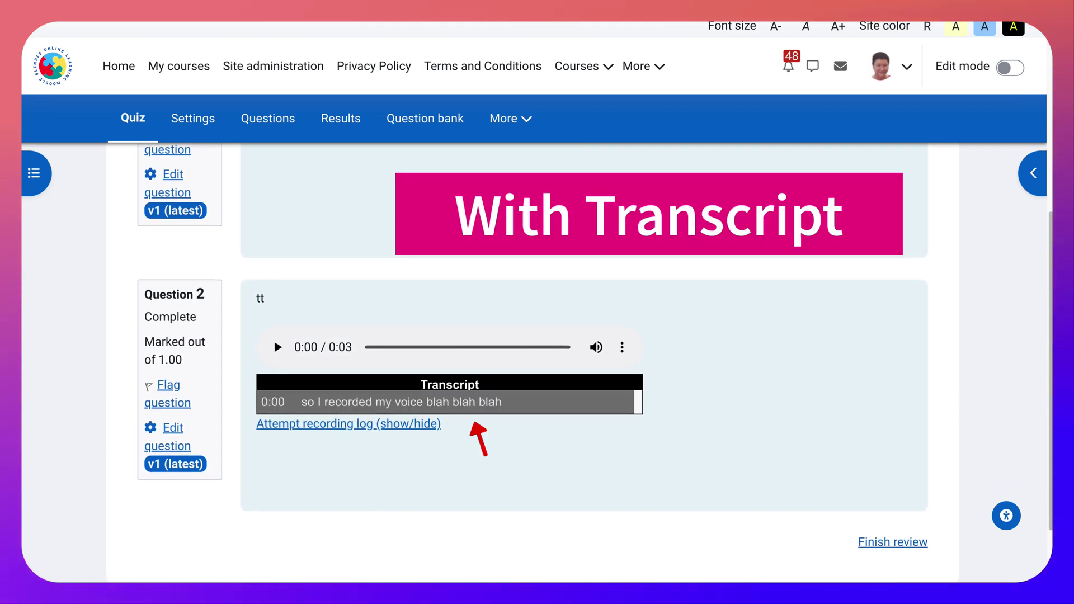
pyautogui.scroll(4, 532, 364)
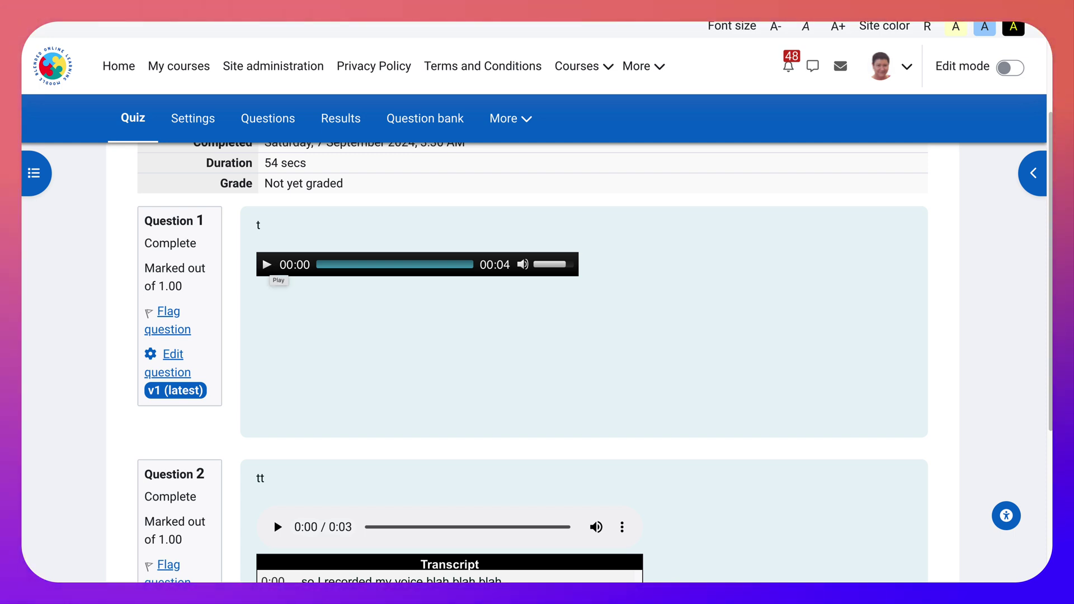
pyautogui.scroll(-5, 532, 364)
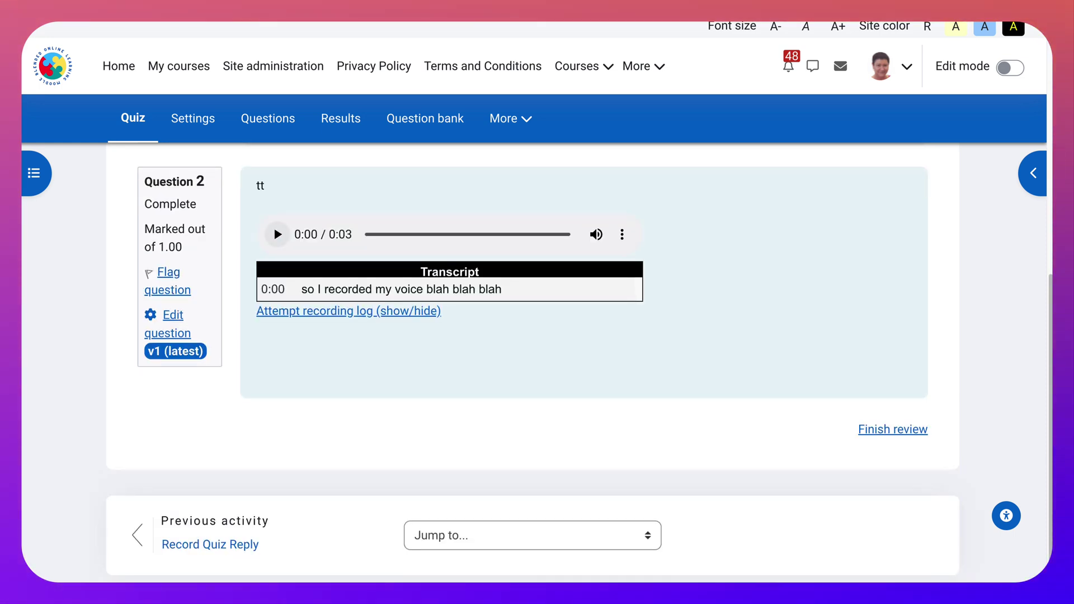
pyautogui.click(278, 234)
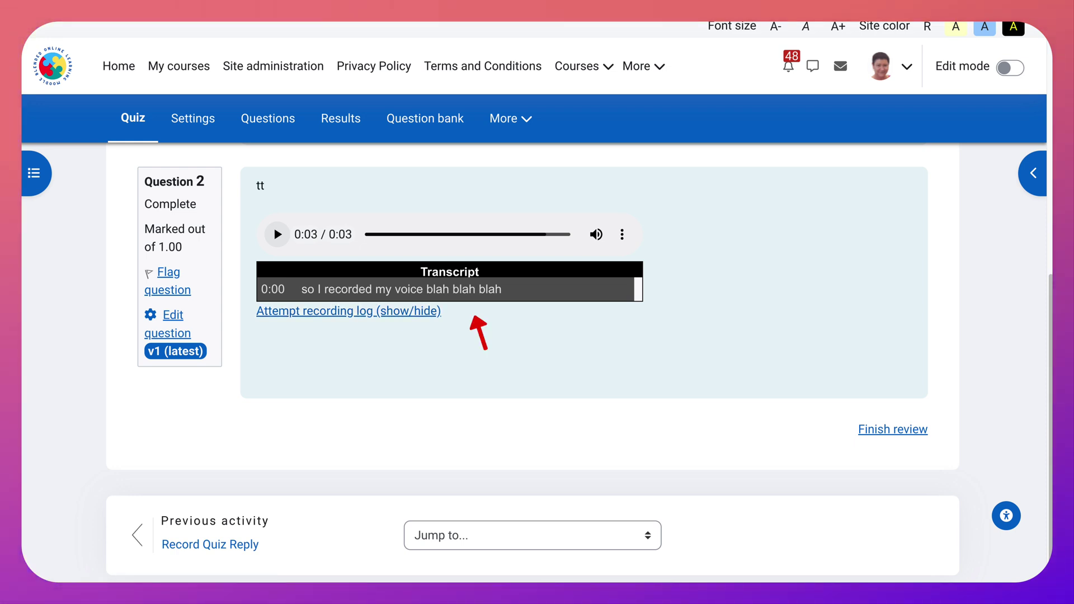
pyautogui.scroll(5, 532, 364)
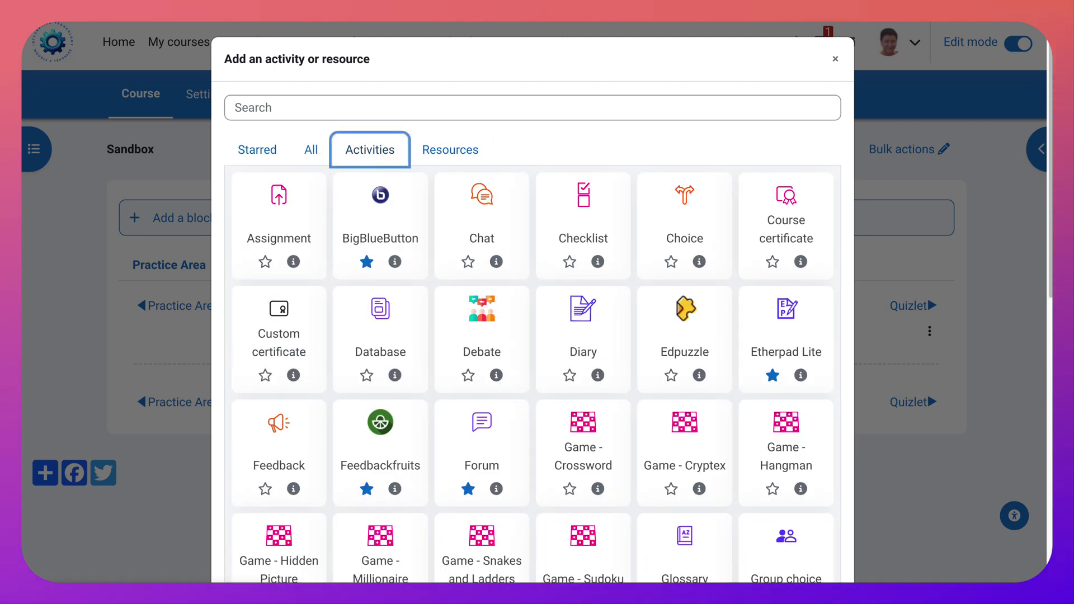
# Step: Choose Quiz as the new activity to add to the Sandbox course
pyautogui.scroll(-4, 533, 336)
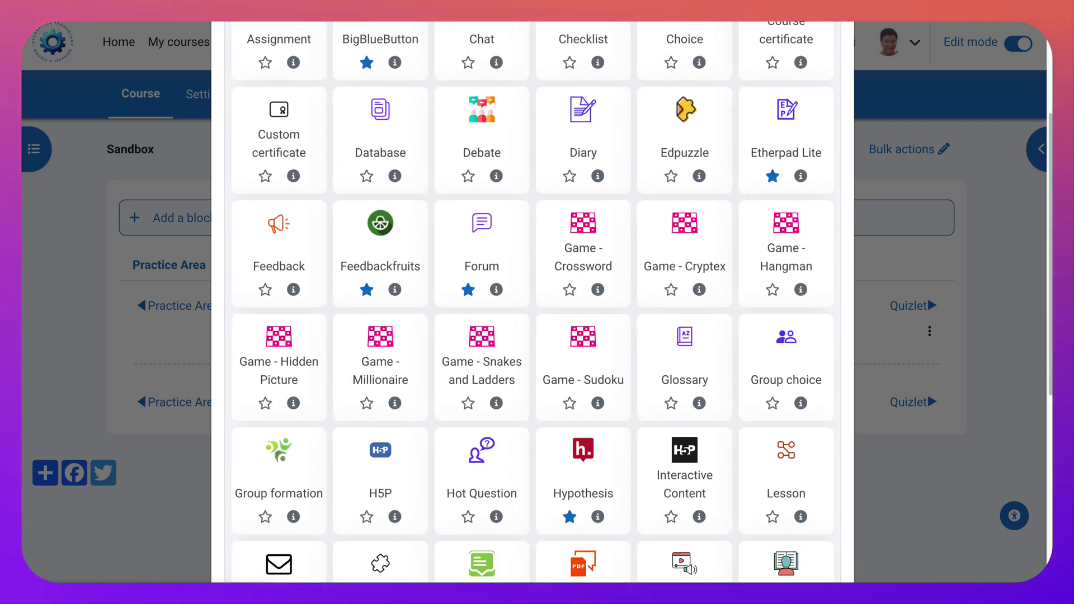
pyautogui.scroll(-5, 533, 336)
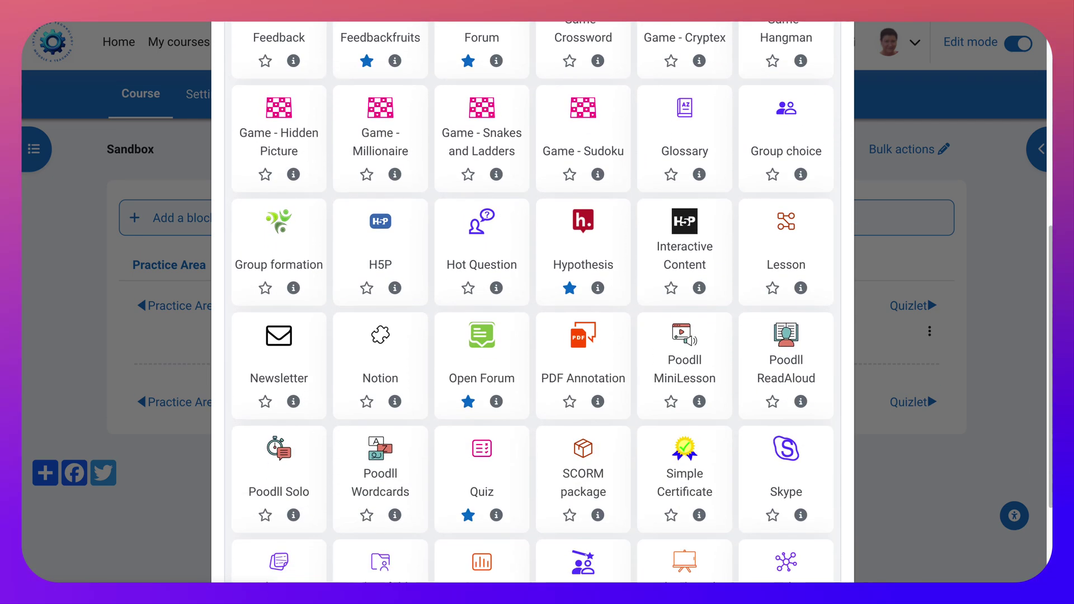
pyautogui.scroll(-1, 532, 336)
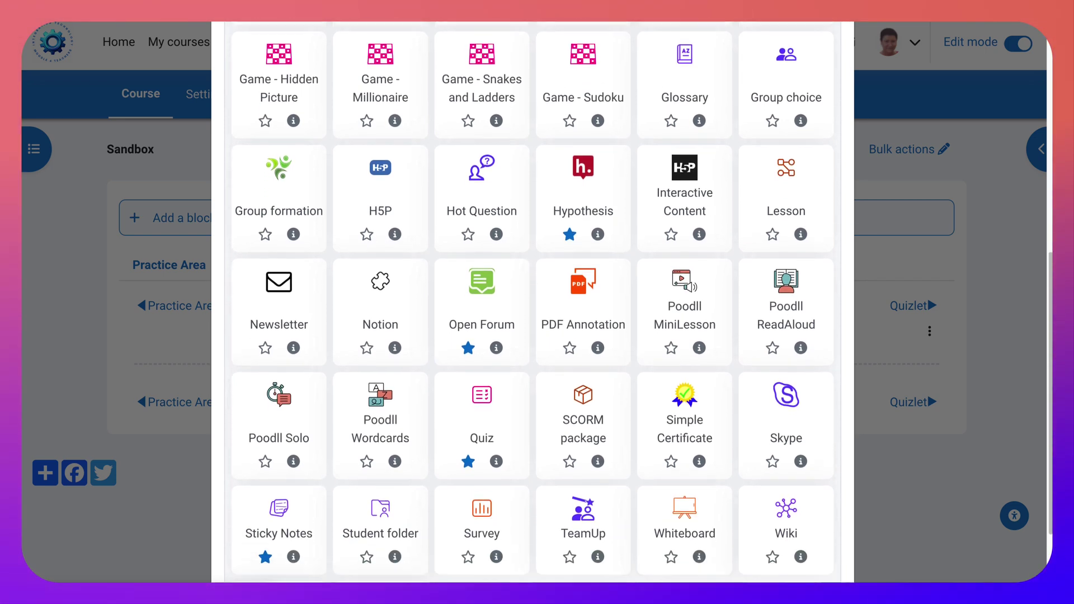
pyautogui.scroll(-1, 533, 336)
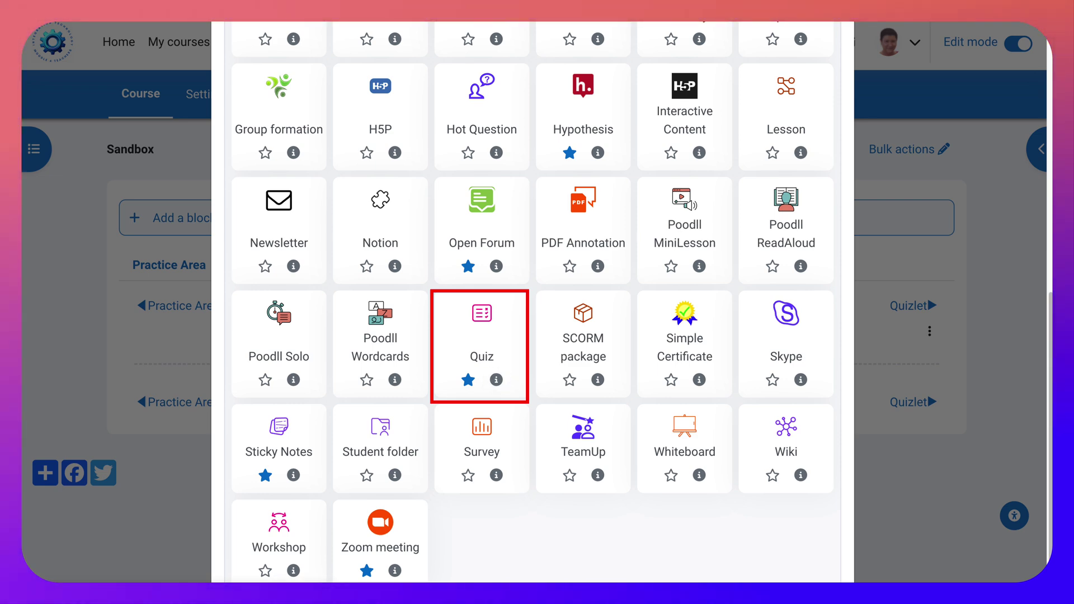
pyautogui.click(452, 350)
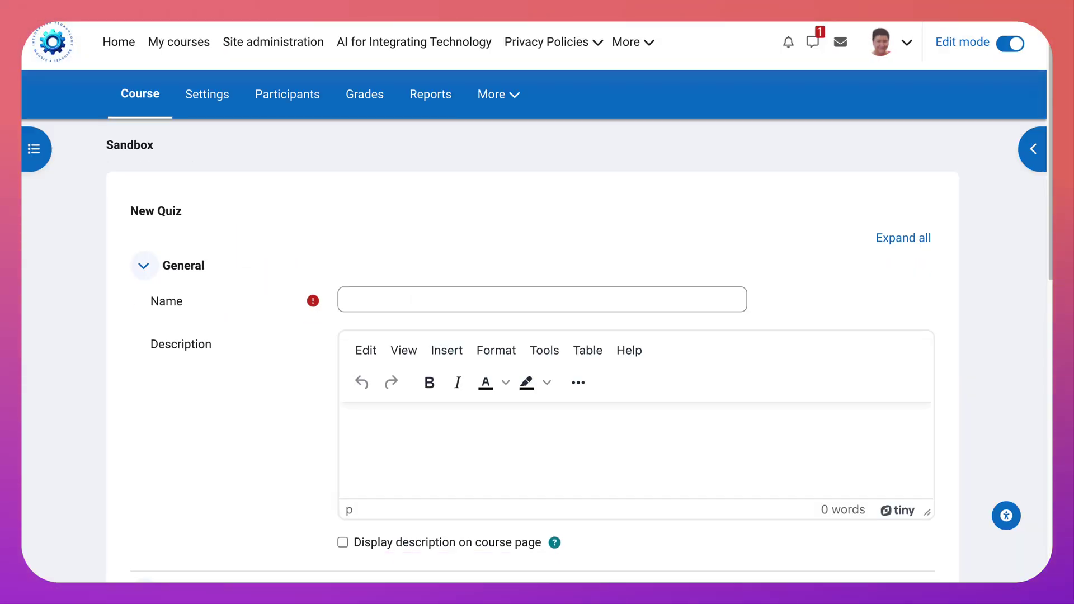
# Step: Name the new quiz "Record your answer"
pyautogui.click(348, 299)
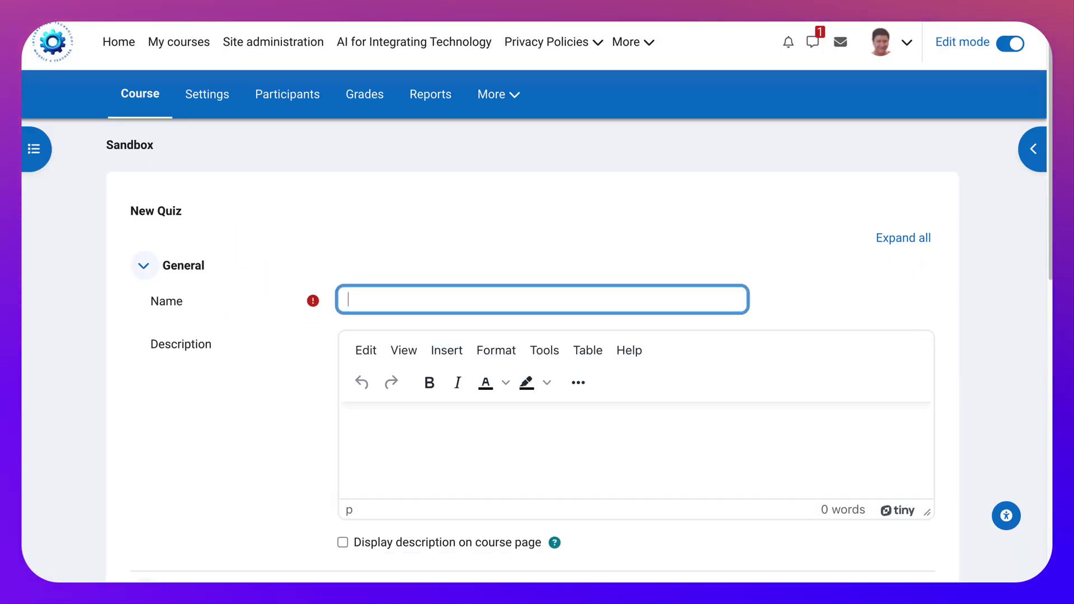
pyautogui.write('Record your')
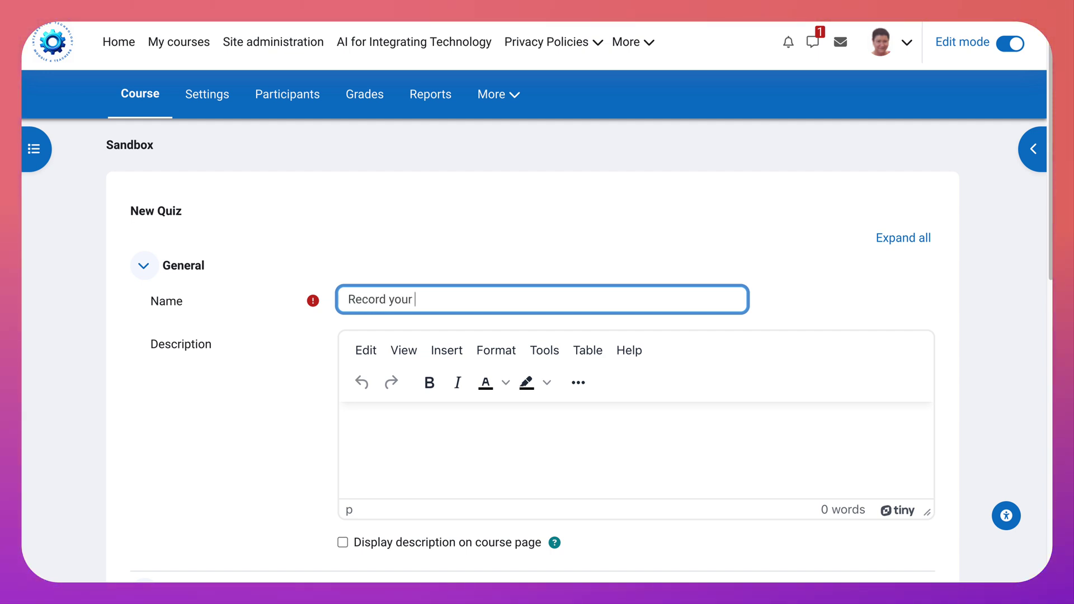
pyautogui.write(' ansewer')
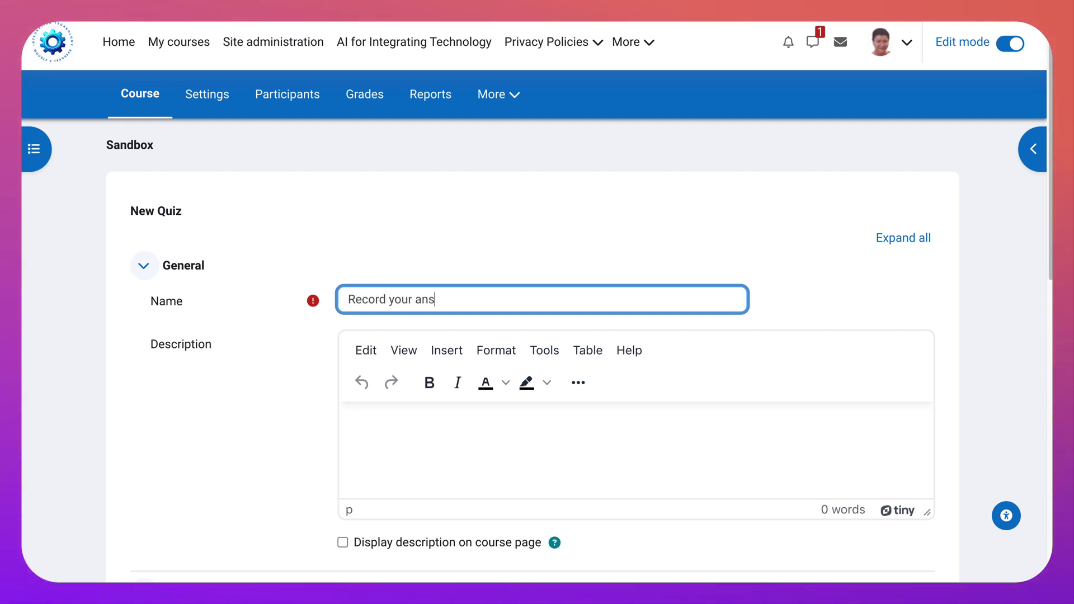
# Step: Expand the quiz's Timing settings to examine the open, close and time limit options
pyautogui.scroll(-1, 581, 356)
pyautogui.scroll(-4, 581, 356)
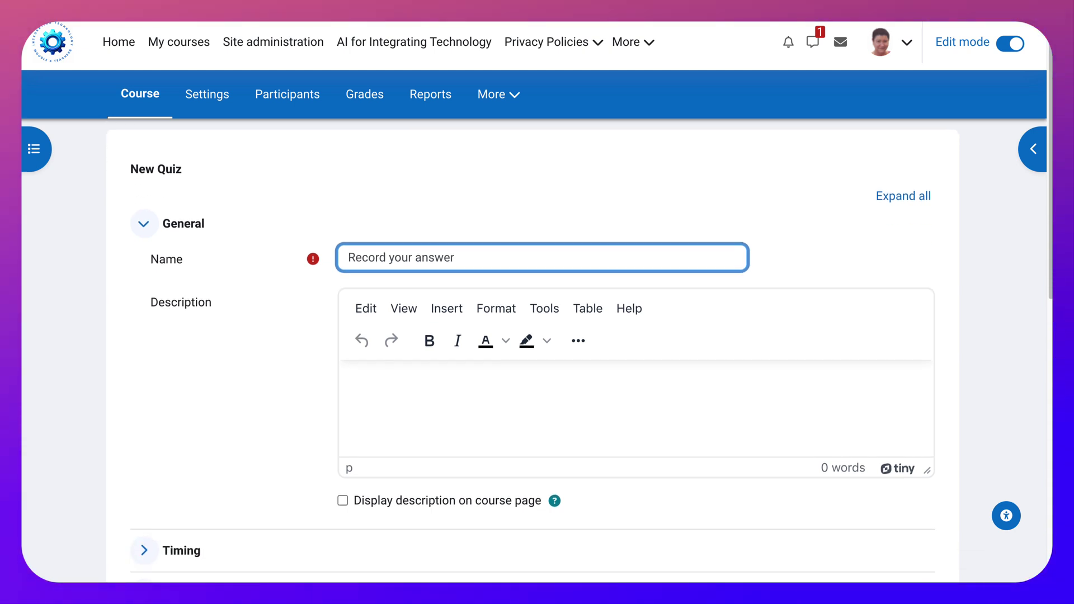
pyautogui.scroll(-1, 581, 356)
pyautogui.scroll(-1, 533, 376)
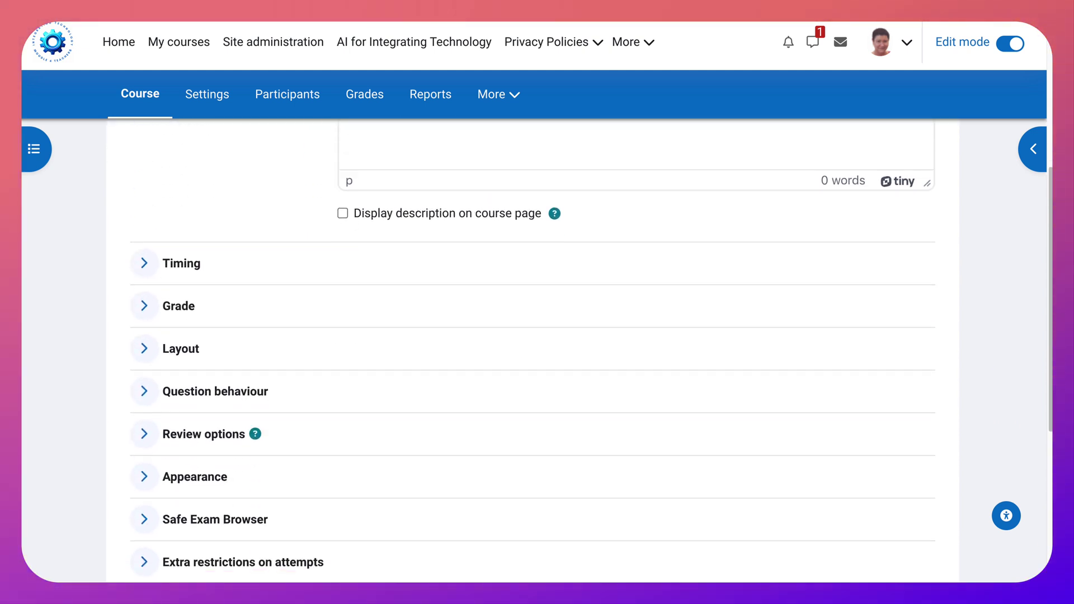
pyautogui.click(144, 263)
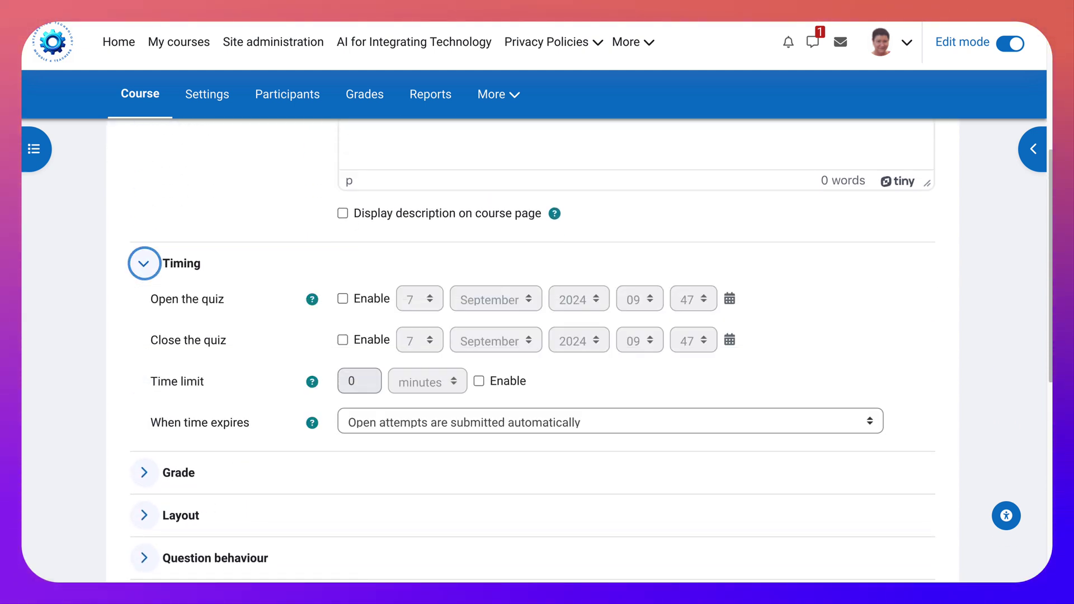
pyautogui.scroll(-2, 532, 367)
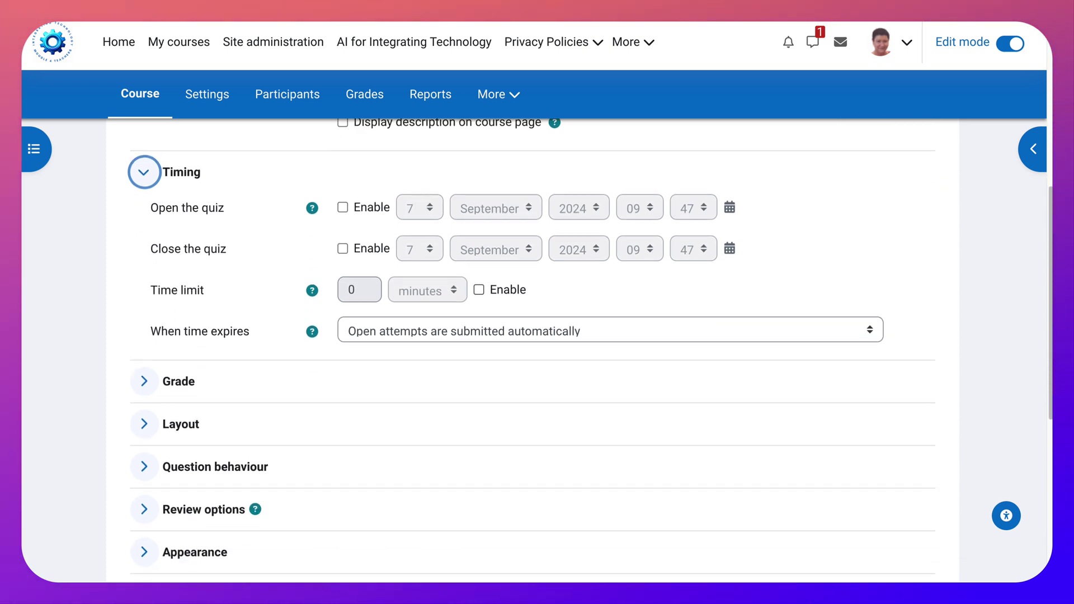
# Step: Enable the time limit to inspect its available time units, and disable it again
pyautogui.click(478, 290)
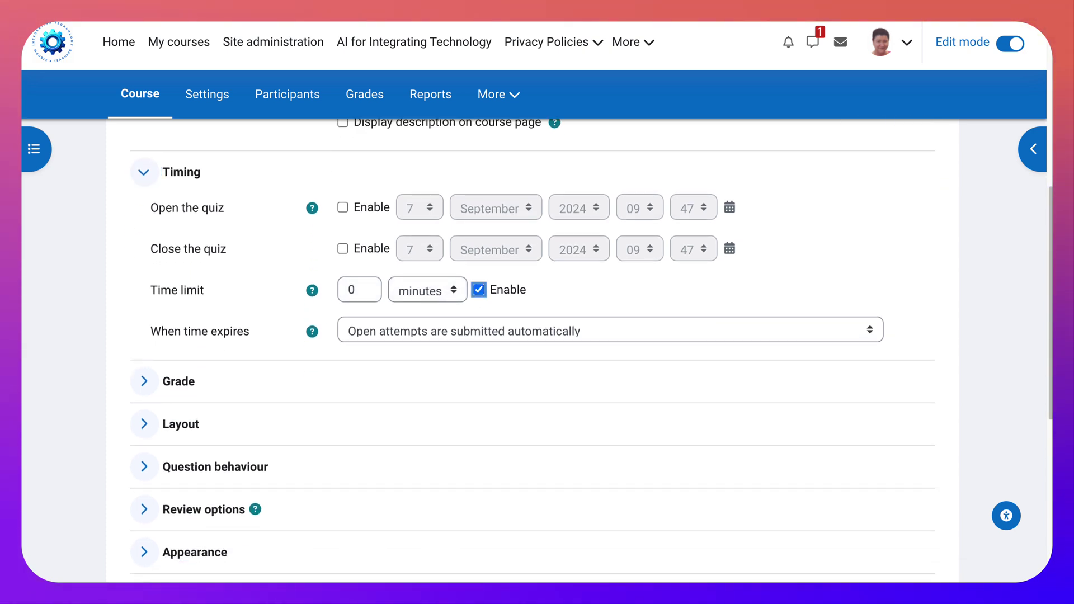
pyautogui.click(428, 290)
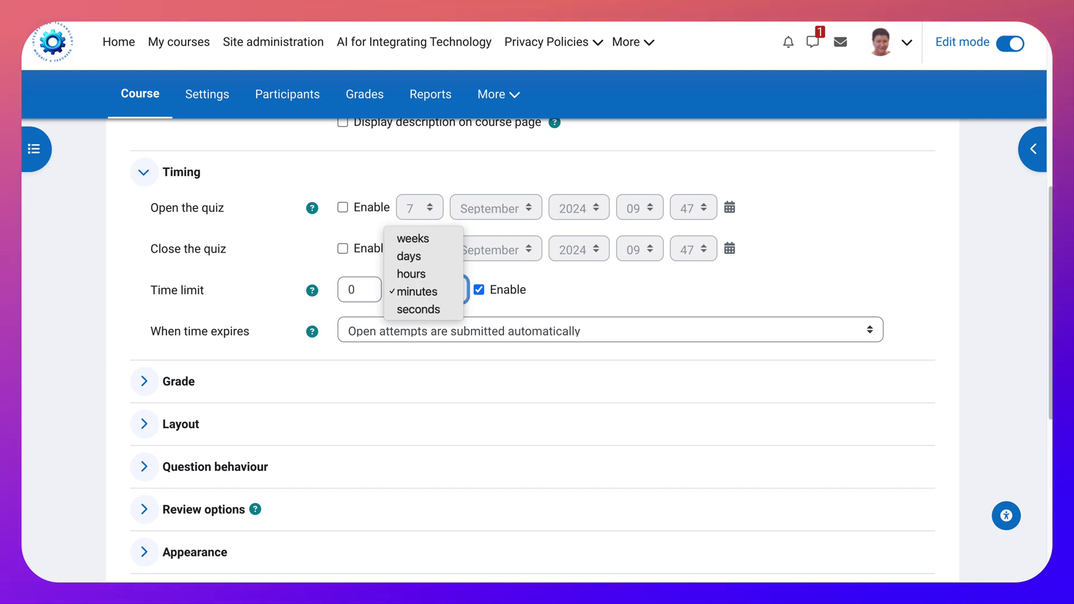
pyautogui.press('Escape')
pyautogui.click(479, 290)
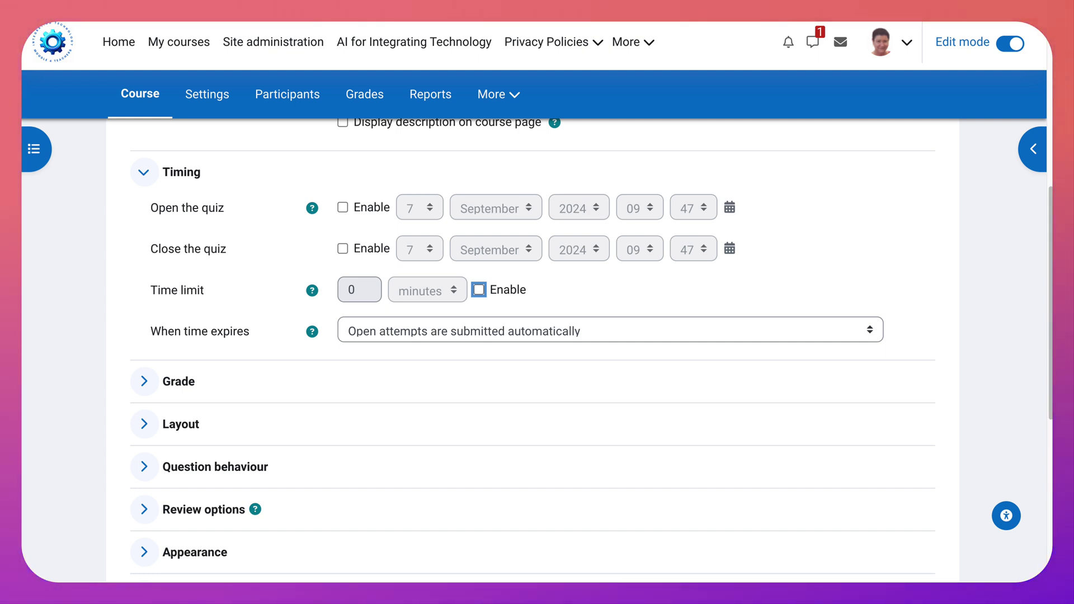
# Step: Examine the choices for when time expires and keep "Open attempts are submitted automatically"
pyautogui.click(610, 330)
pyautogui.press('Down')
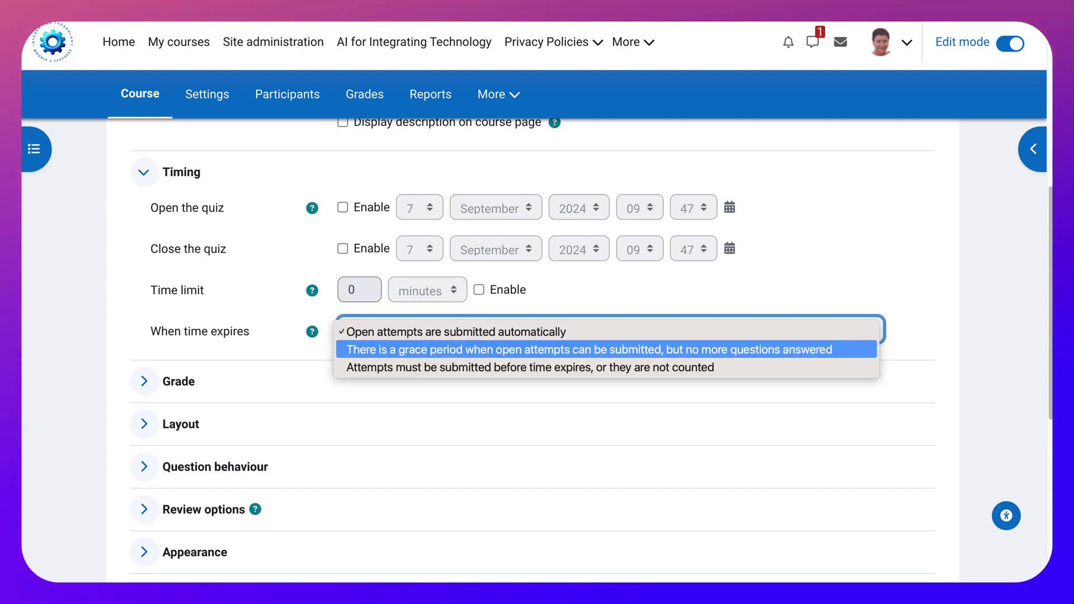
pyautogui.press('Down')
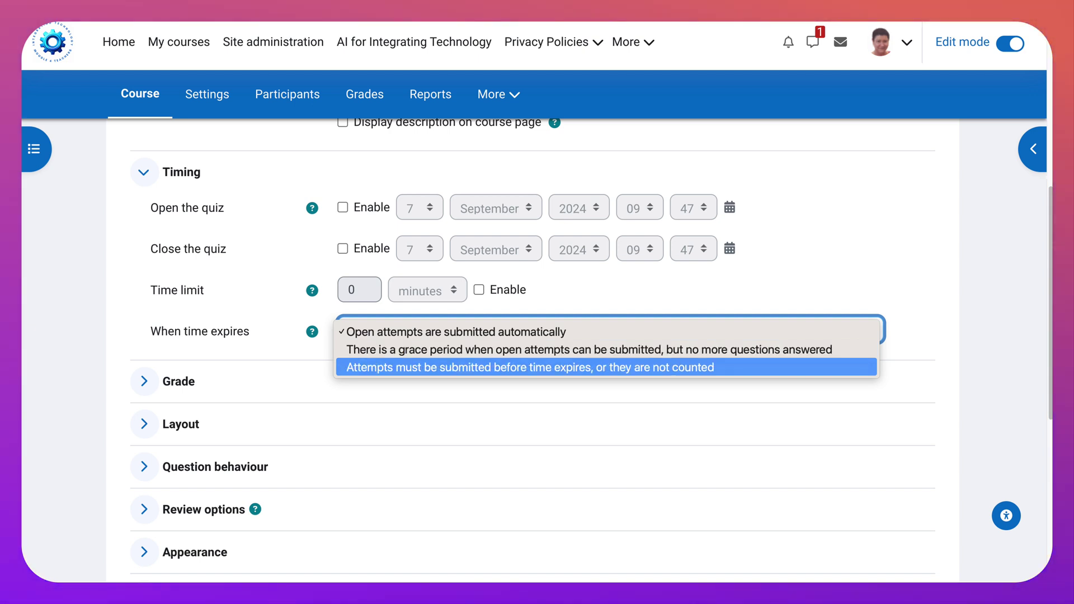
pyautogui.press('Up')
pyautogui.press('Up')
pyautogui.press('Return')
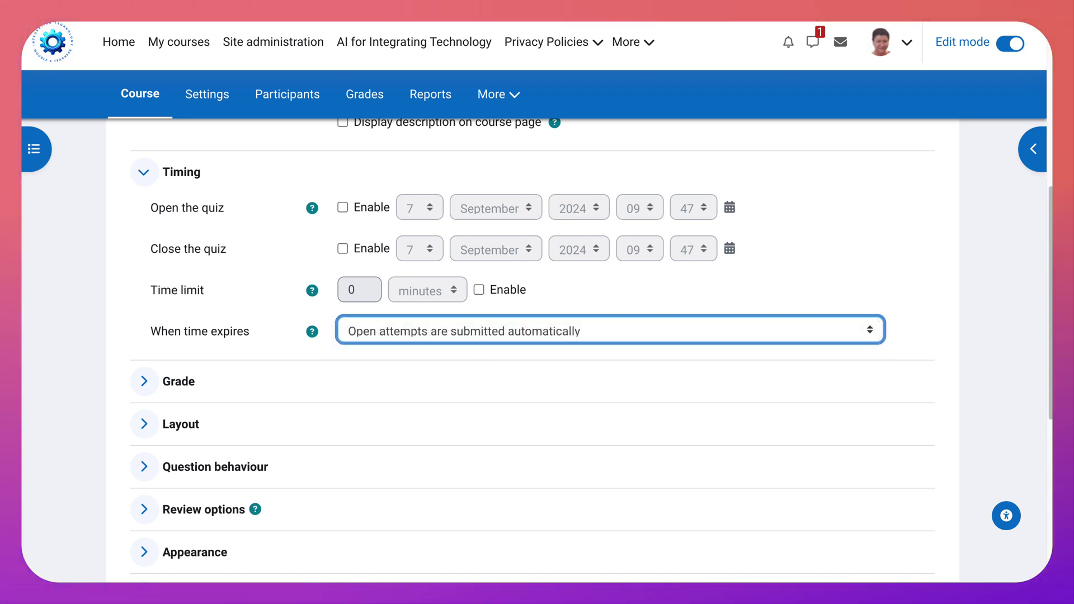
# Step: Expand the Grade settings and set the grade to pass to 100
pyautogui.press('Return')
pyautogui.scroll(-3, 531, 335)
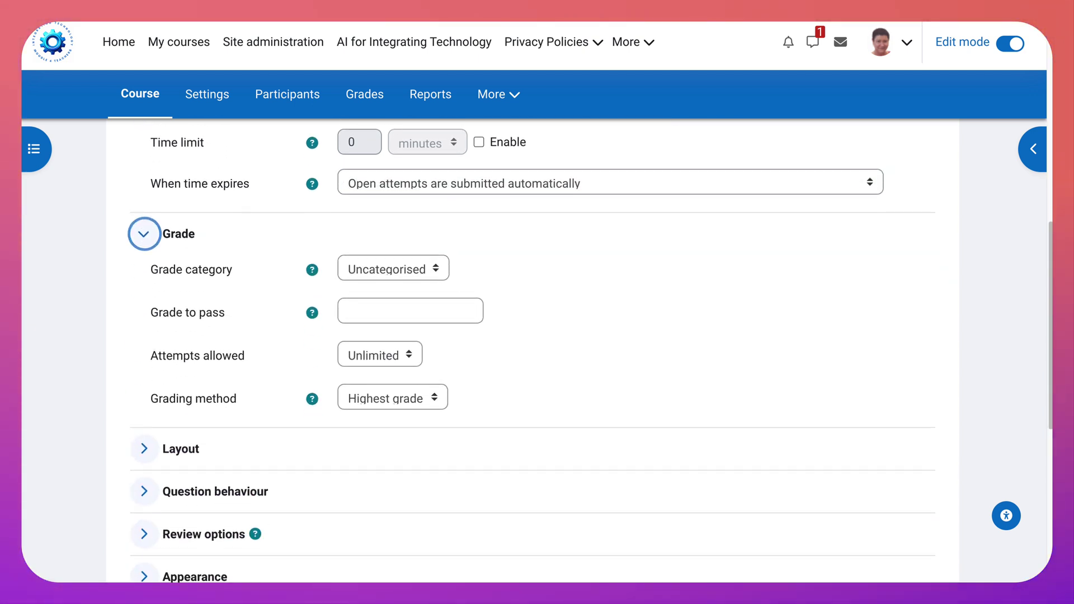
pyautogui.click(410, 312)
pyautogui.scroll(1, 531, 350)
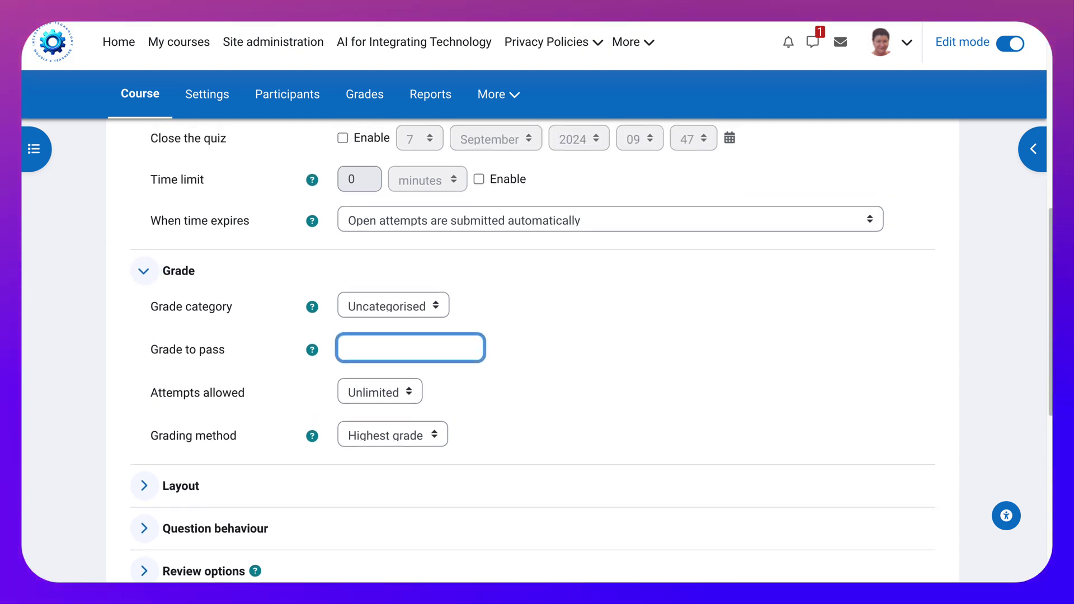
pyautogui.write('80')
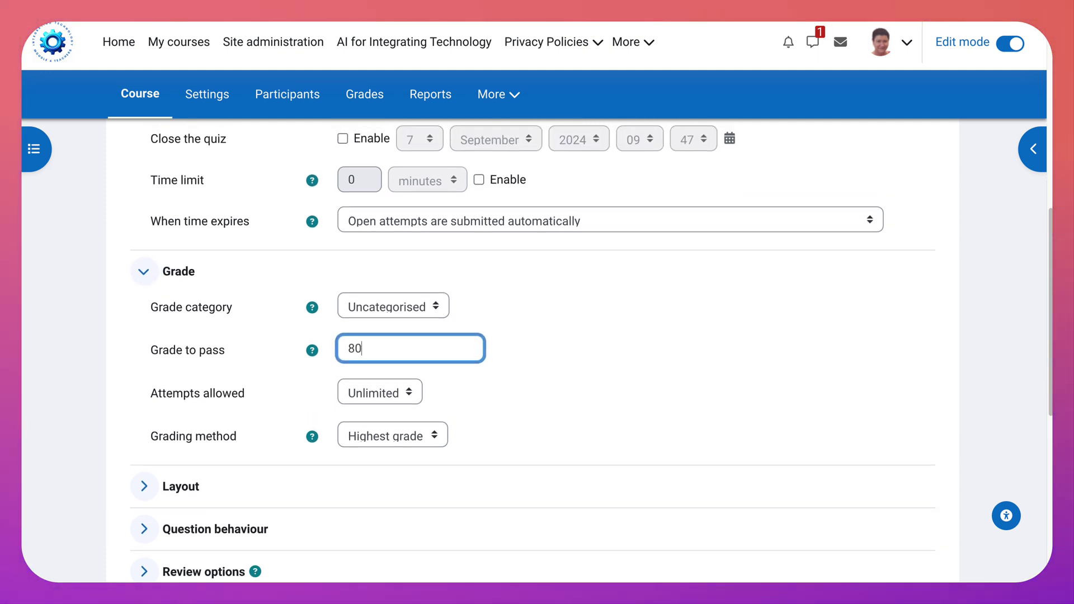
pyautogui.hotkey('ctrl', 'a')
pyautogui.write('10')
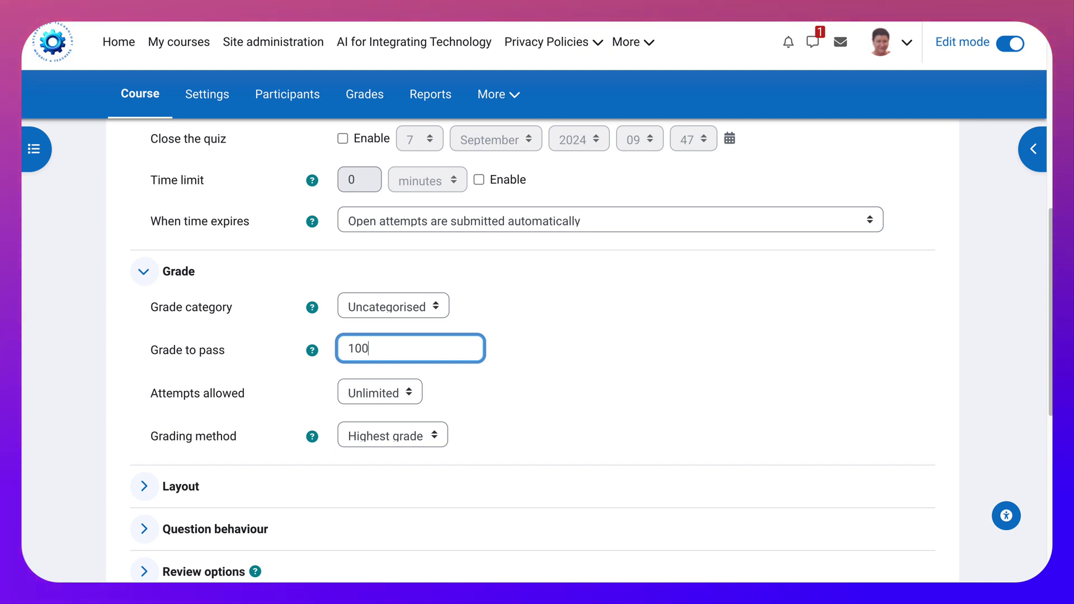
# Step: Expand the Layout settings with their additional options and examine the new page and navigation method choices
pyautogui.scroll(-2, 537, 336)
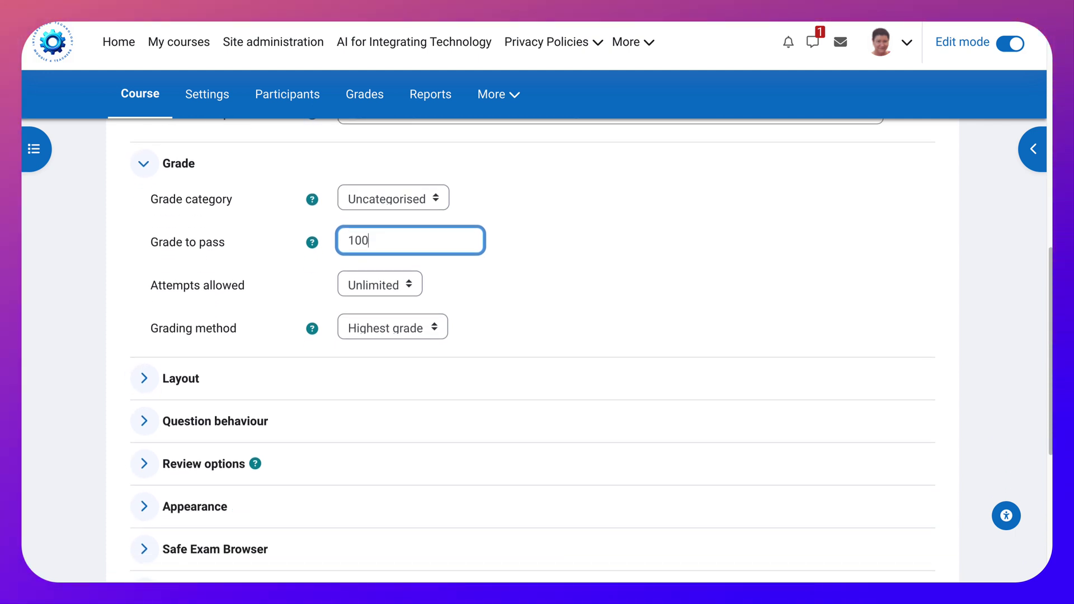
pyautogui.click(145, 378)
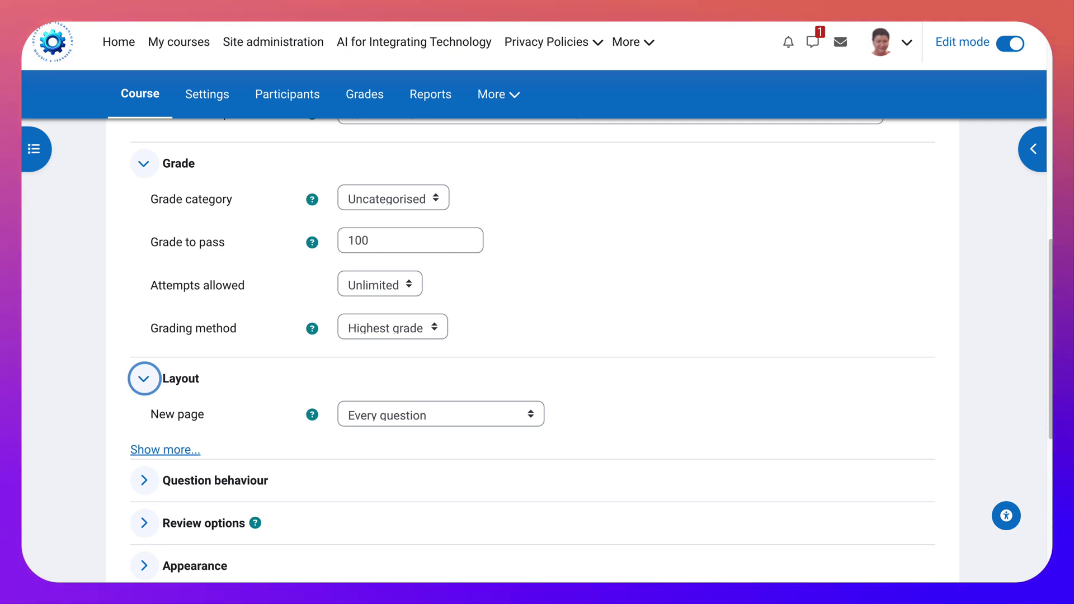
pyautogui.click(165, 450)
pyautogui.scroll(-6, 533, 350)
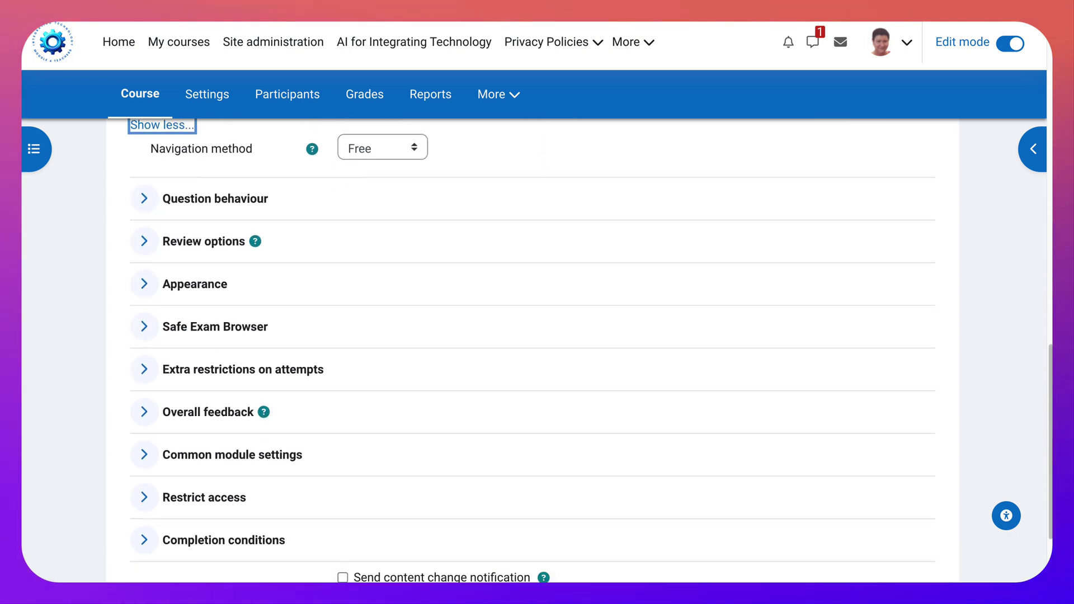
pyautogui.scroll(2, 532, 350)
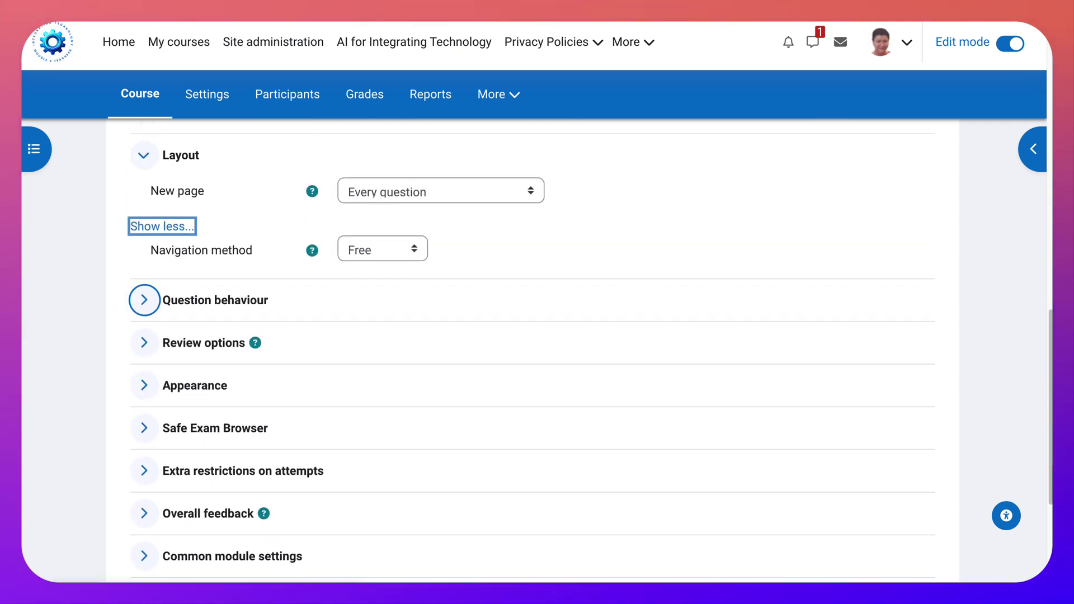
# Step: Expand the Question behaviour settings and examine the options and help text for how questions behave
pyautogui.click(145, 300)
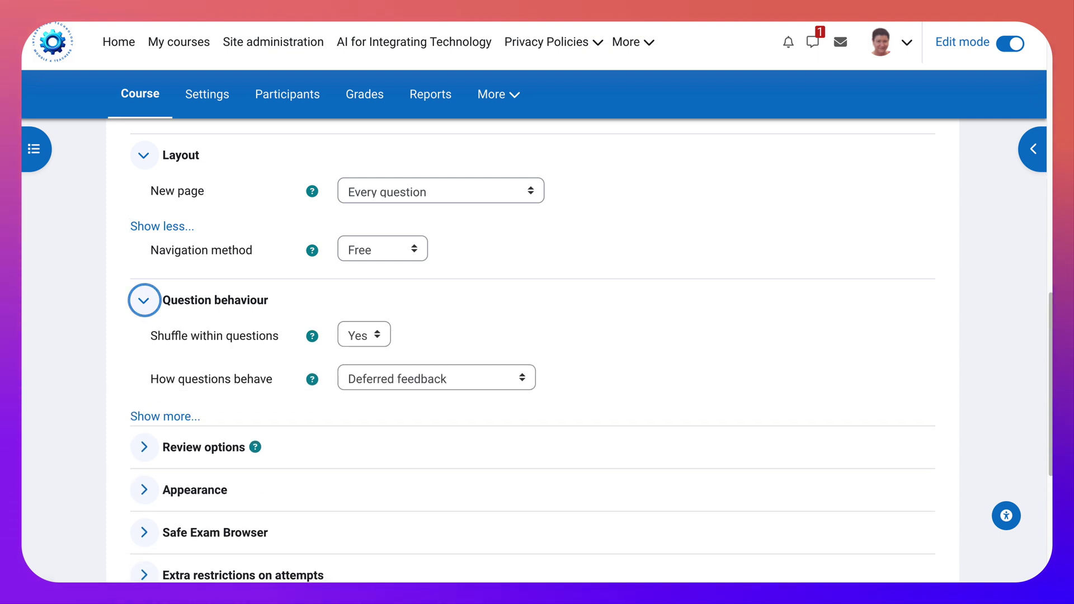
pyautogui.click(437, 379)
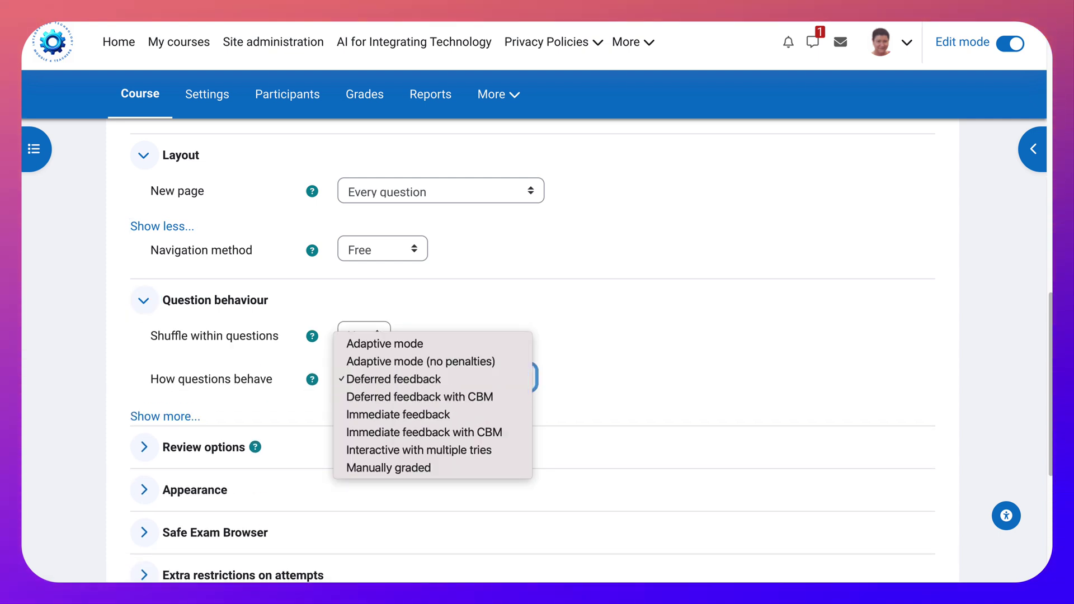
pyautogui.press('Escape')
pyautogui.click(312, 380)
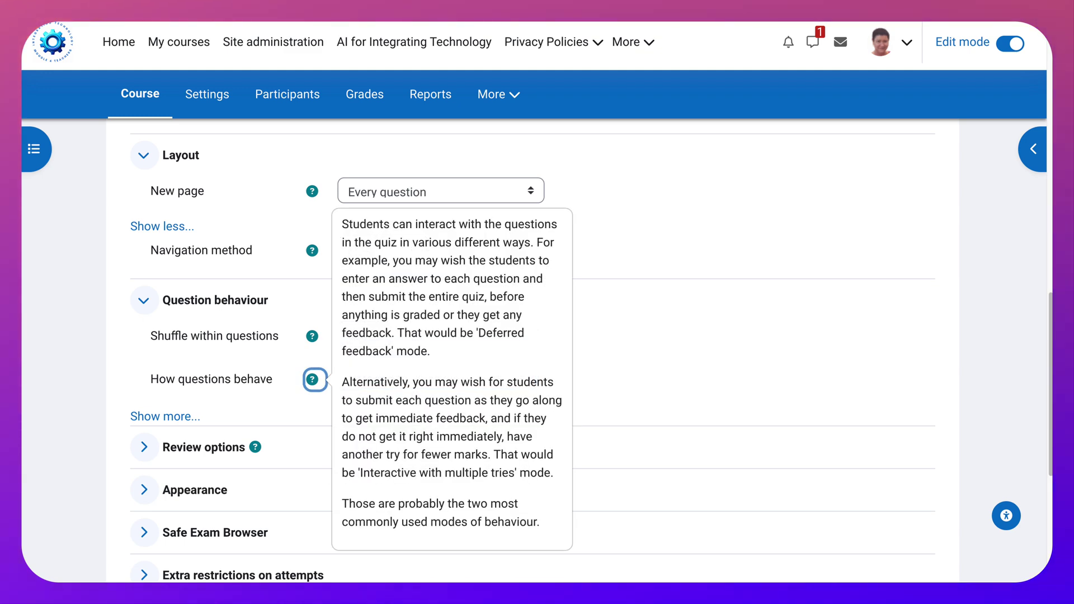
# Step: Finish reading the question behaviour help, expand the Review options settings and examine what students can review at each stage
pyautogui.scroll(-4, 531, 350)
pyautogui.scroll(4, 531, 350)
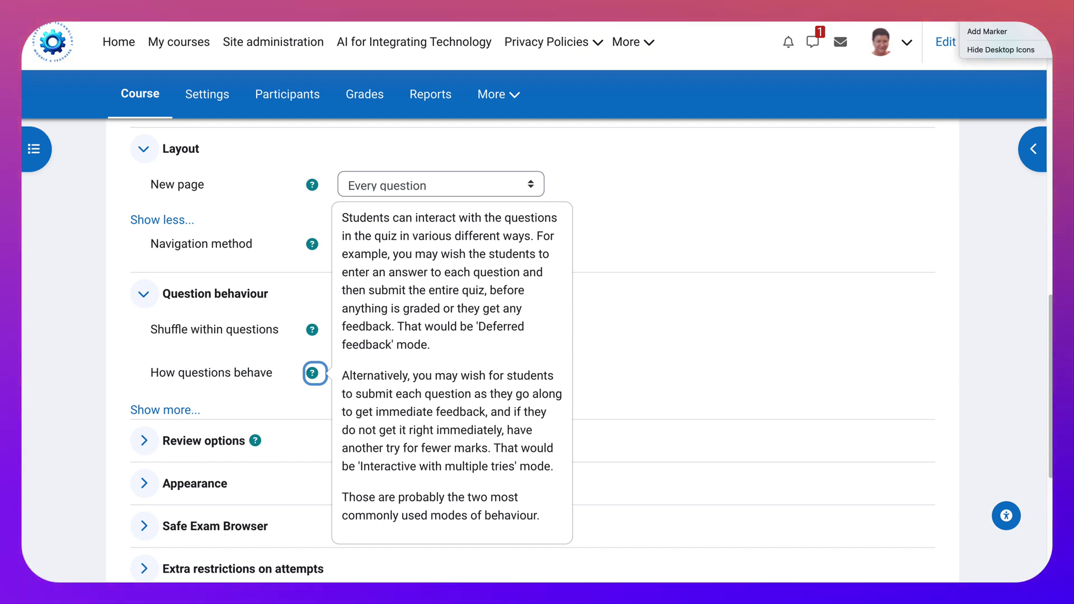
pyautogui.scroll(-2, 536, 358)
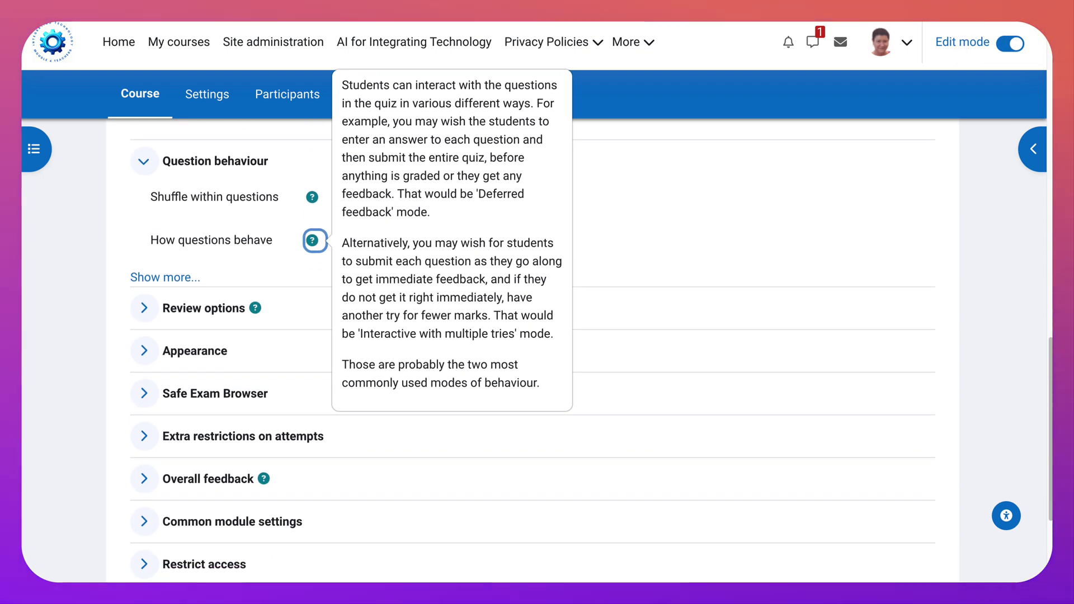
pyautogui.press('Tab')
pyautogui.press('Tab')
pyautogui.press('Tab')
pyautogui.press('Tab')
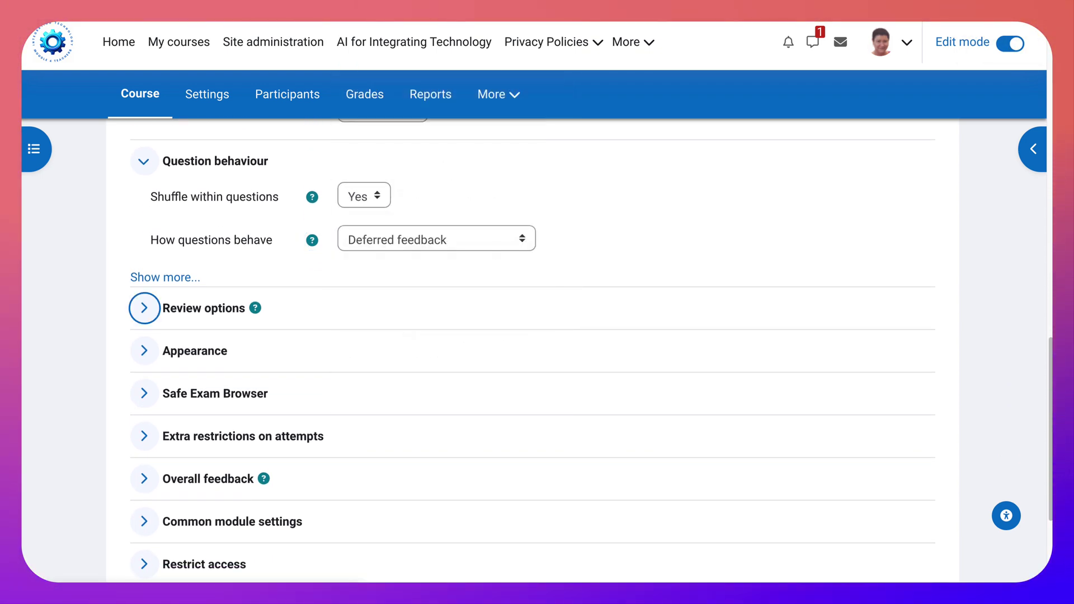
pyautogui.hotkey('shift', 'Tab')
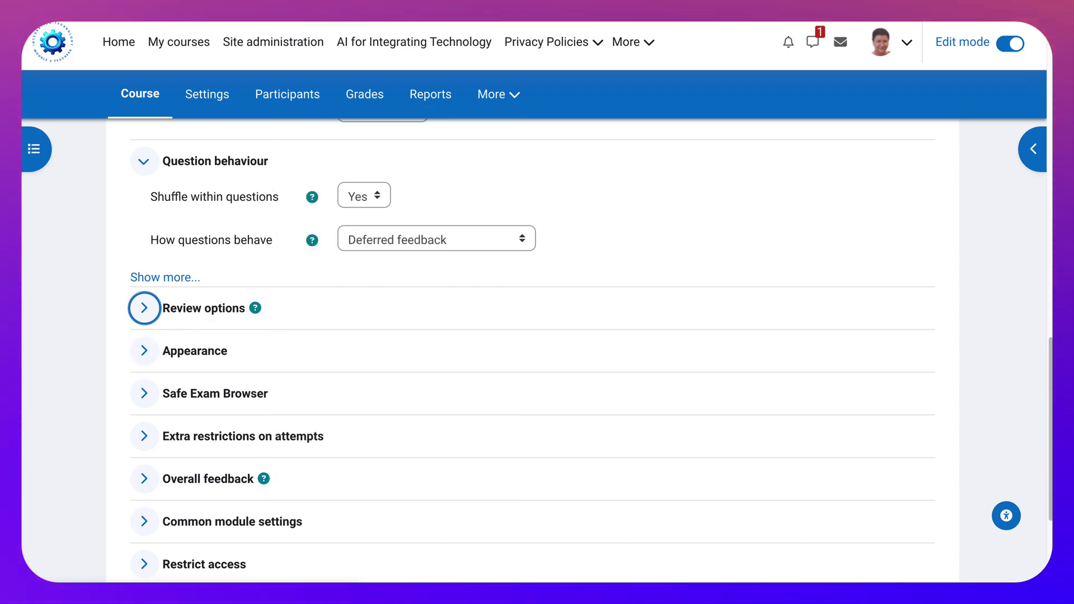
pyautogui.press('Return')
pyautogui.scroll(-4, 536, 358)
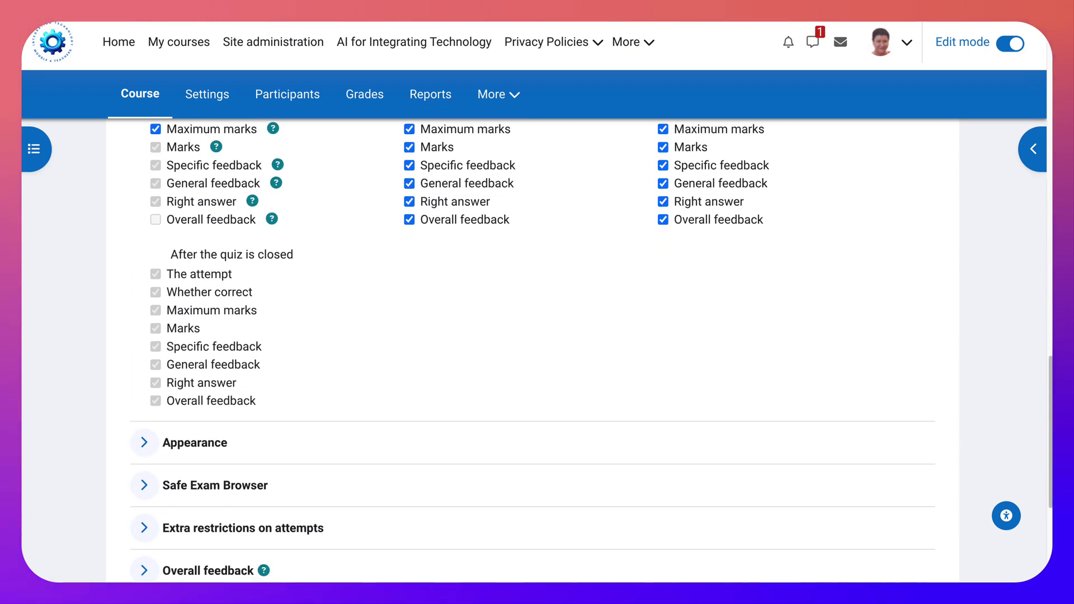
pyautogui.scroll(-2, 532, 350)
# Step: Expand the Appearance settings and set the decimal places in grades to 0
pyautogui.click(144, 338)
pyautogui.scroll(-1, 532, 350)
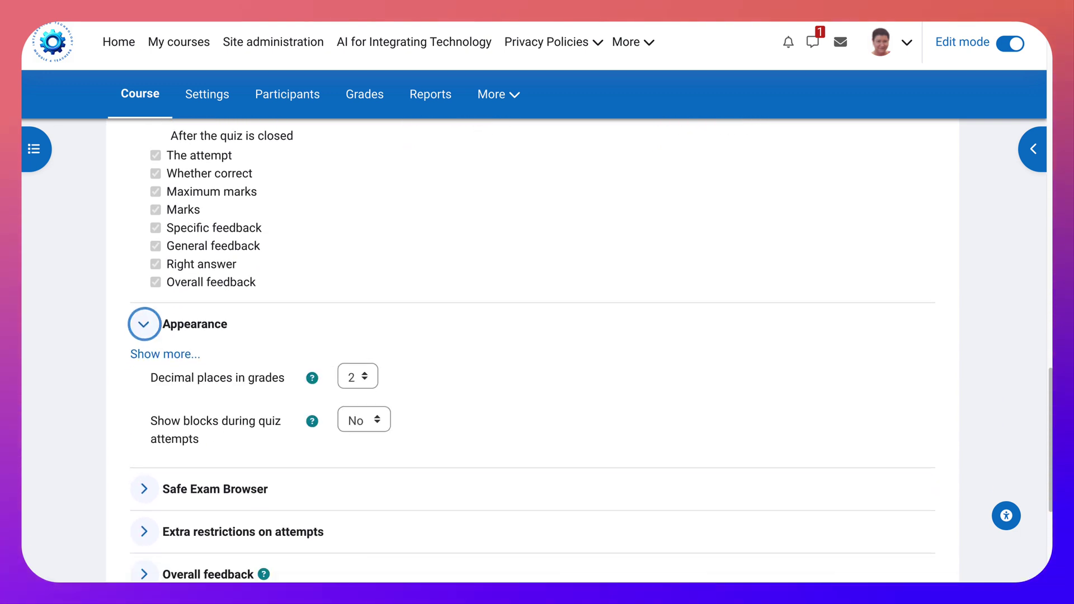
pyautogui.scroll(-1, 536, 358)
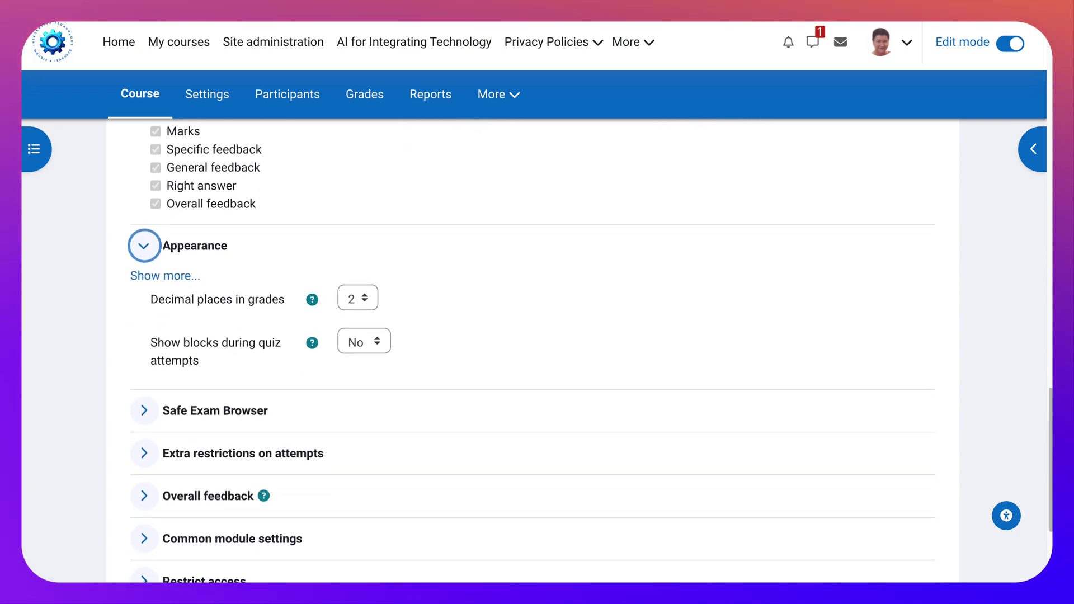
pyautogui.click(357, 297)
pyautogui.press('Return')
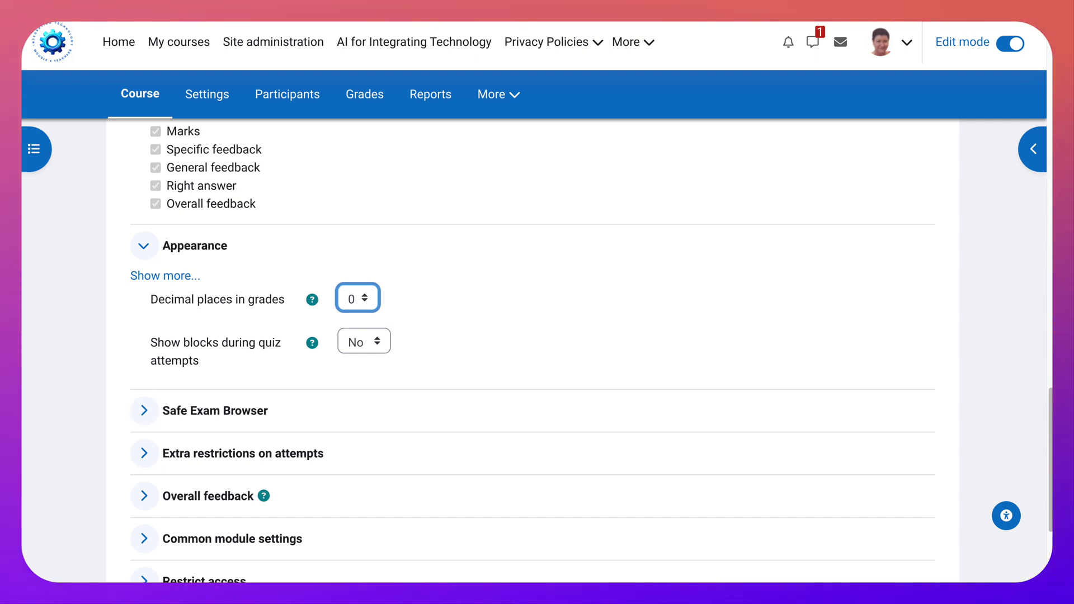
pyautogui.press('Tab')
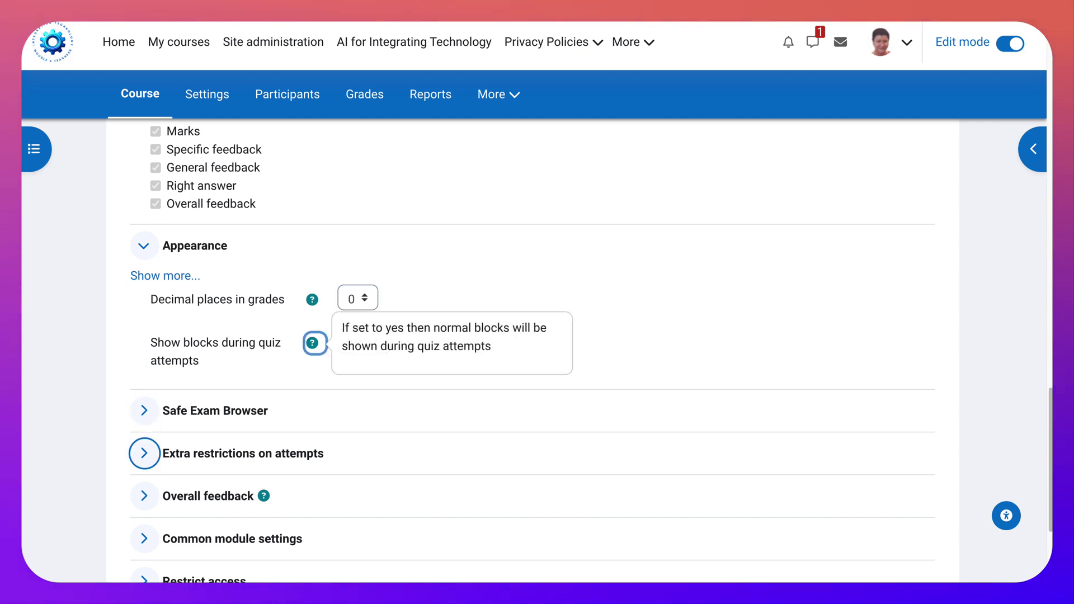
# Step: Expand the Safe Exam Browser, Extra restrictions on attempts and Overall feedback settings and examine their options
pyautogui.click(145, 411)
pyautogui.scroll(-4, 533, 351)
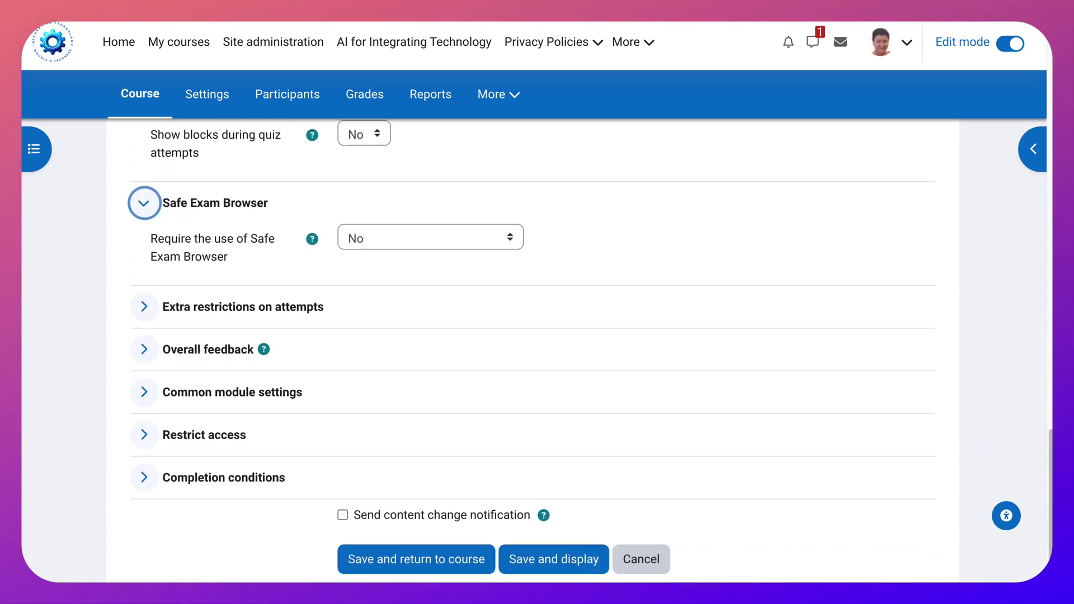
pyautogui.press('Return')
pyautogui.scroll(-2, 532, 346)
pyautogui.press('Return')
pyautogui.scroll(-5, 531, 347)
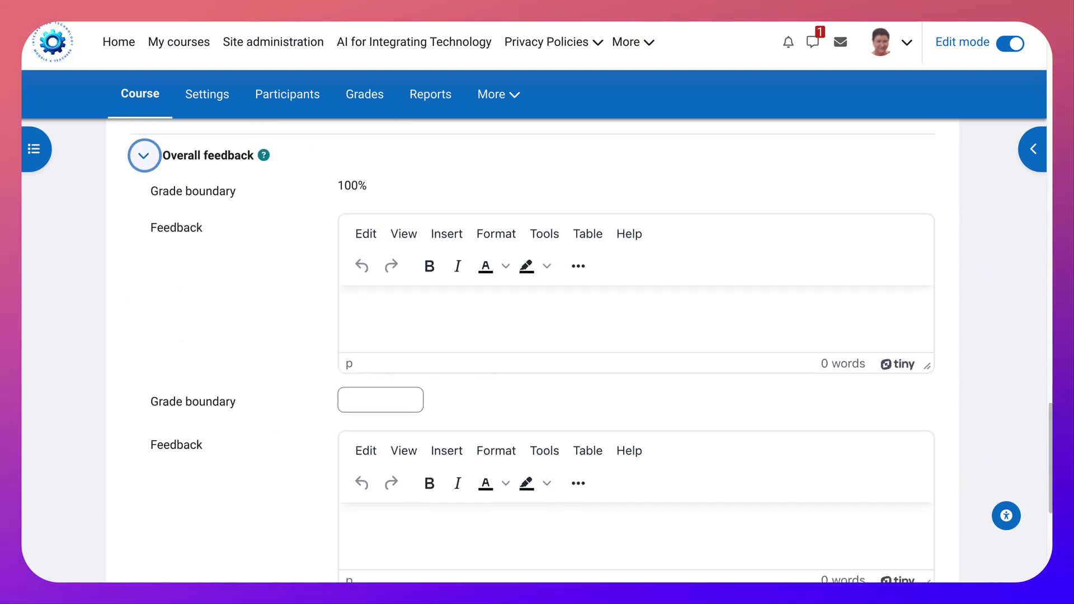
pyautogui.scroll(1, 531, 347)
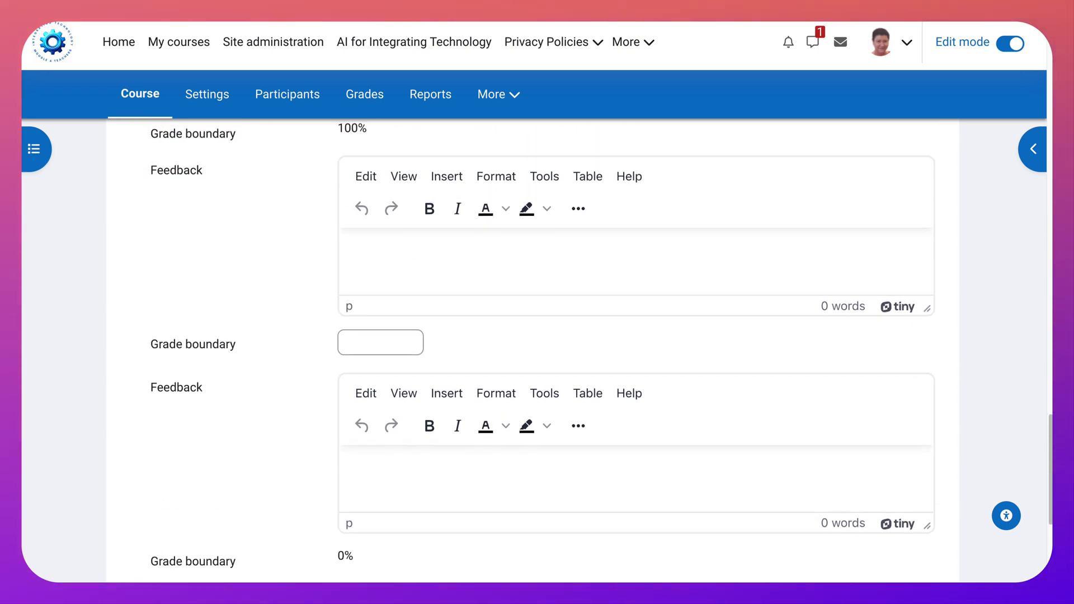
pyautogui.scroll(-5, 531, 347)
# Step: Expand the Common module settings and Restrict access sections and examine their options
pyautogui.press('Tab')
pyautogui.press('Return')
pyautogui.scroll(-4, 531, 347)
pyautogui.scroll(-1, 531, 347)
pyautogui.scroll(2, 531, 347)
pyautogui.scroll(-2, 531, 347)
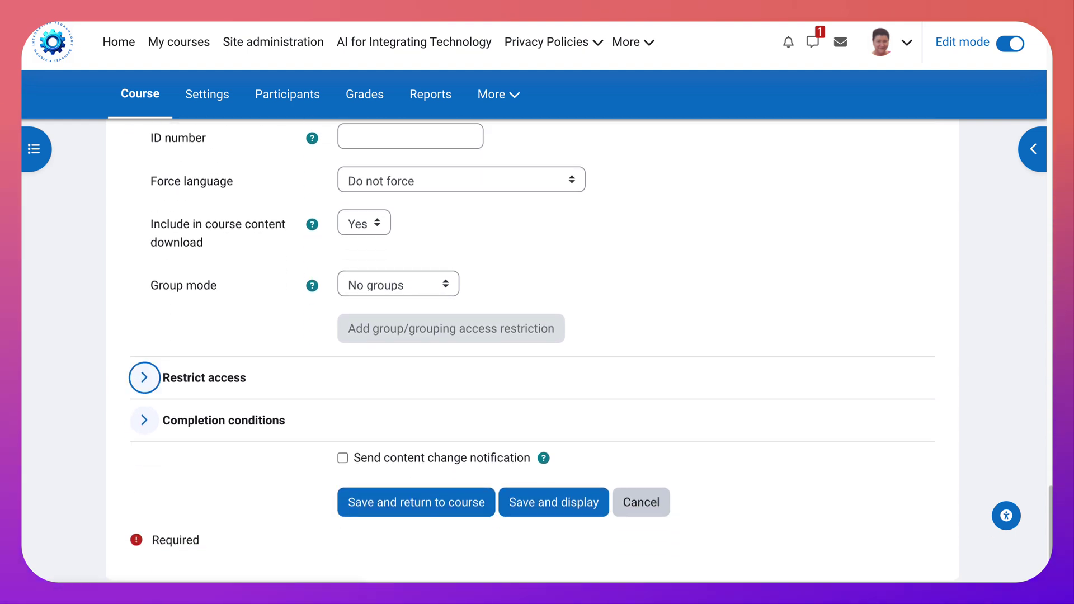
pyautogui.press('Return')
pyautogui.scroll(-3, 532, 347)
# Step: Add a completion requirement that students receive a passing grade, and try to save and display the quiz
pyautogui.press('Tab')
pyautogui.press('Return')
pyautogui.scroll(-1, 531, 347)
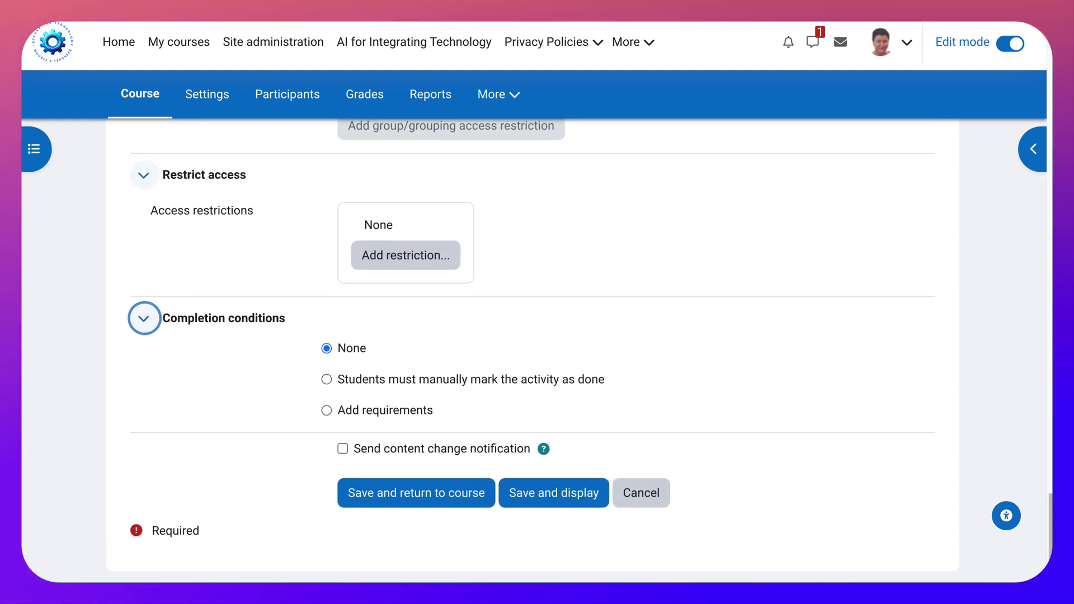
pyautogui.click(326, 410)
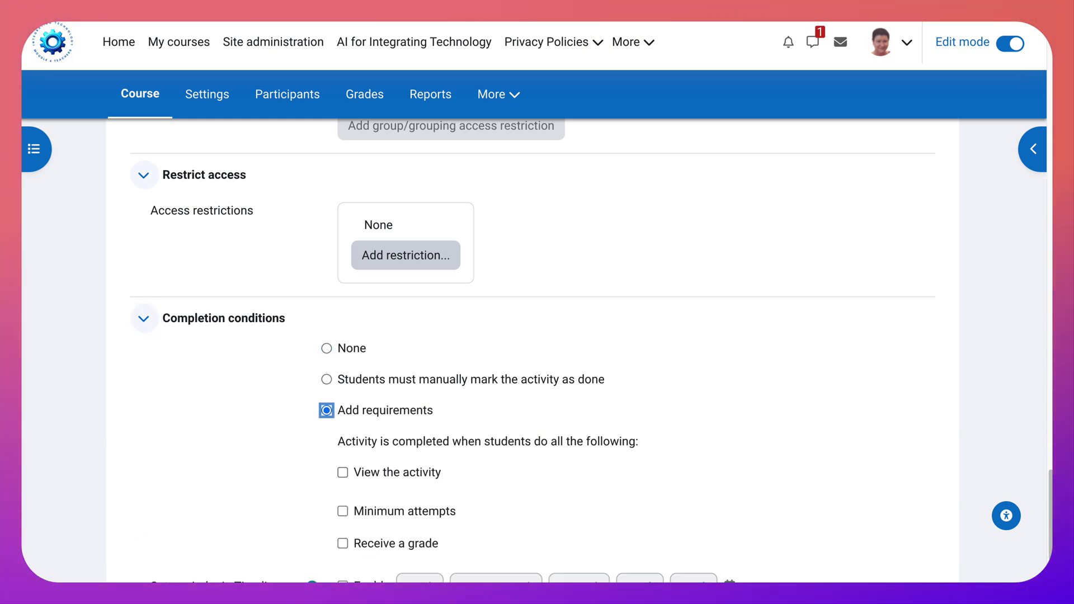
pyautogui.scroll(-1, 531, 346)
pyautogui.press('Tab')
pyautogui.press('Tab')
pyautogui.press('Tab')
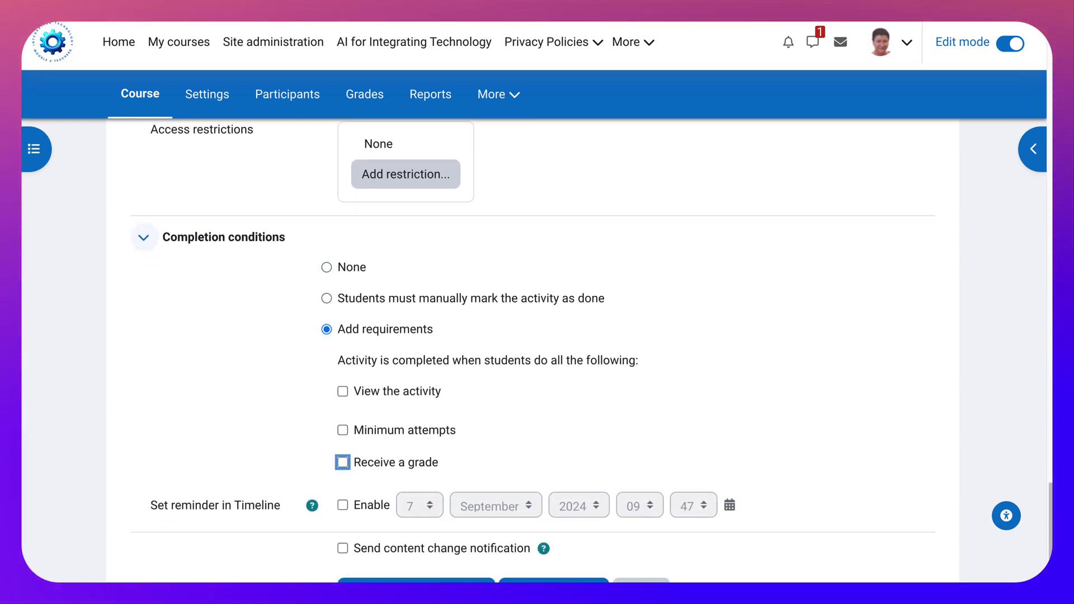
pyautogui.press('space')
pyautogui.scroll(-1, 532, 347)
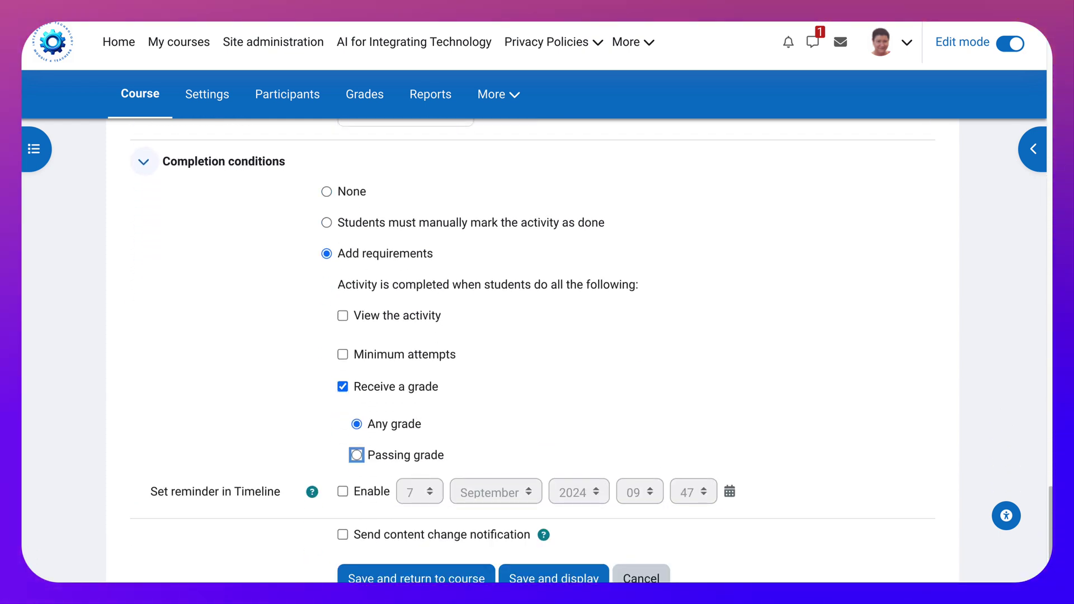
pyautogui.press('space')
pyautogui.scroll(-2, 532, 347)
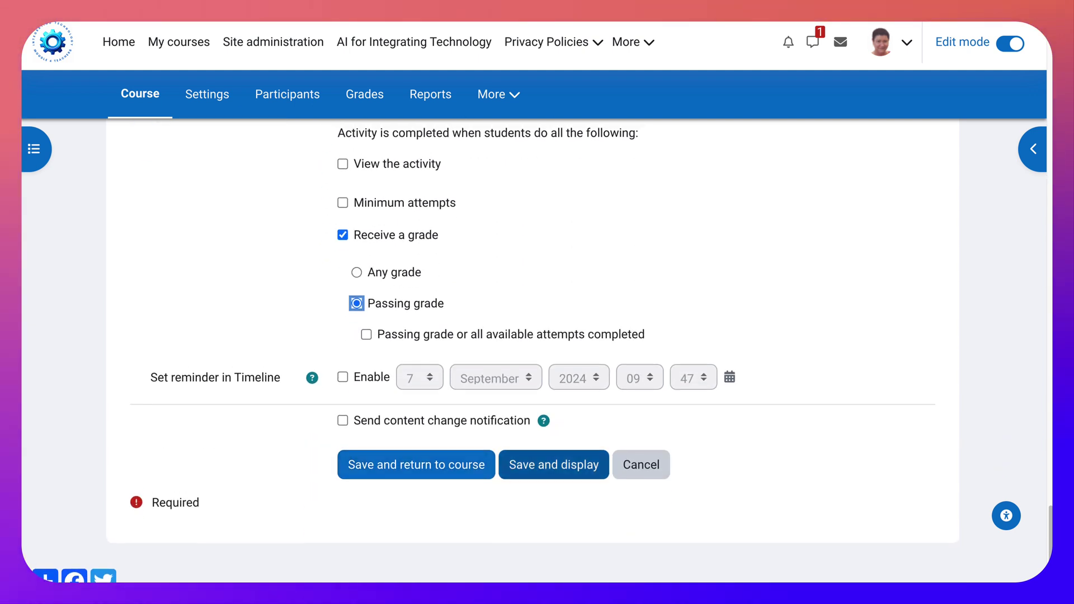
pyautogui.press('Return')
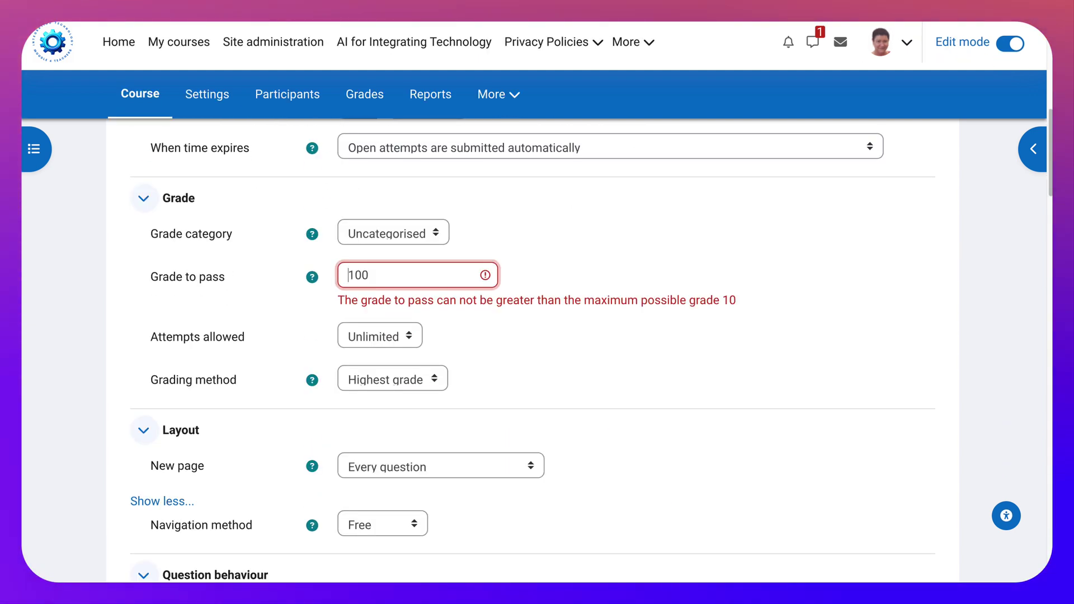
# Step: Set the grade to pass to 10 and save and display the quiz
pyautogui.moveTo(369, 275); pyautogui.dragTo(362, 275)
pyautogui.scroll(-20, 533, 350)
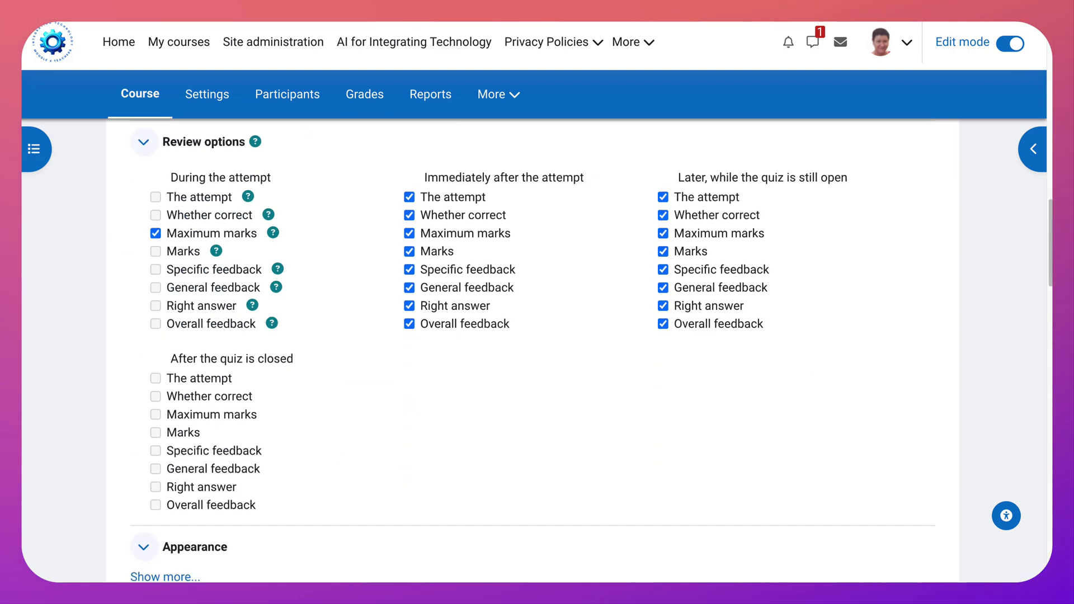
pyautogui.scroll(-8, 533, 349)
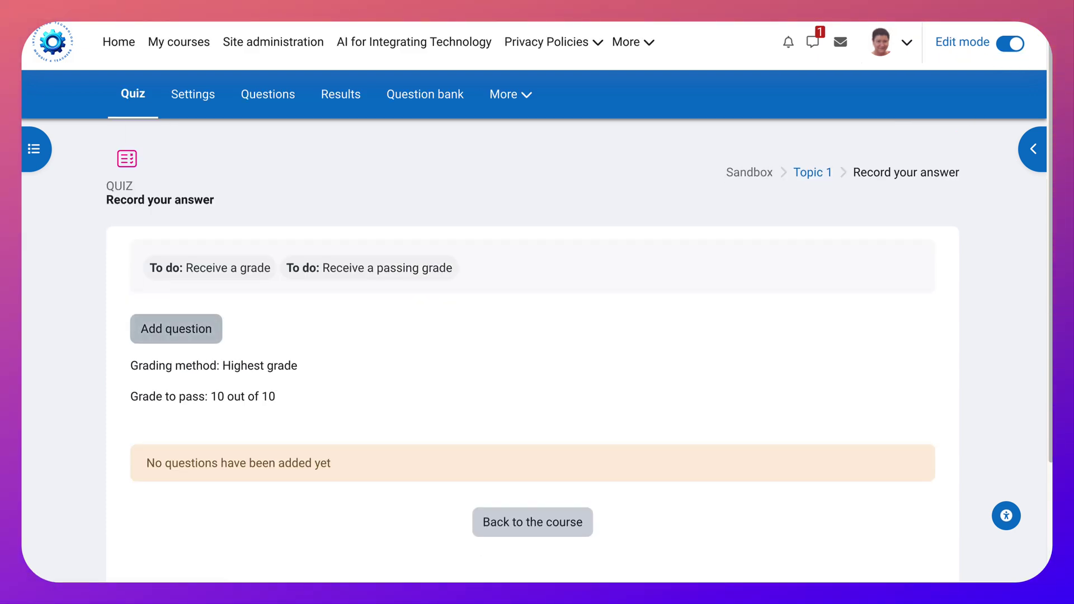
# Step: Start adding a new question to the "Record your answer" quiz
pyautogui.click(176, 329)
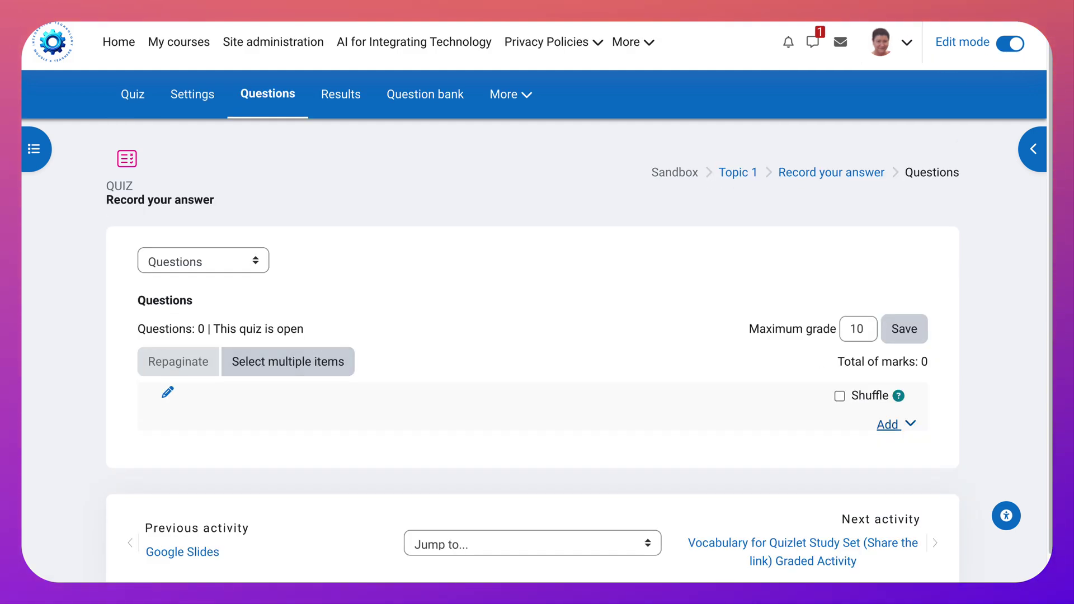
pyautogui.click(895, 424)
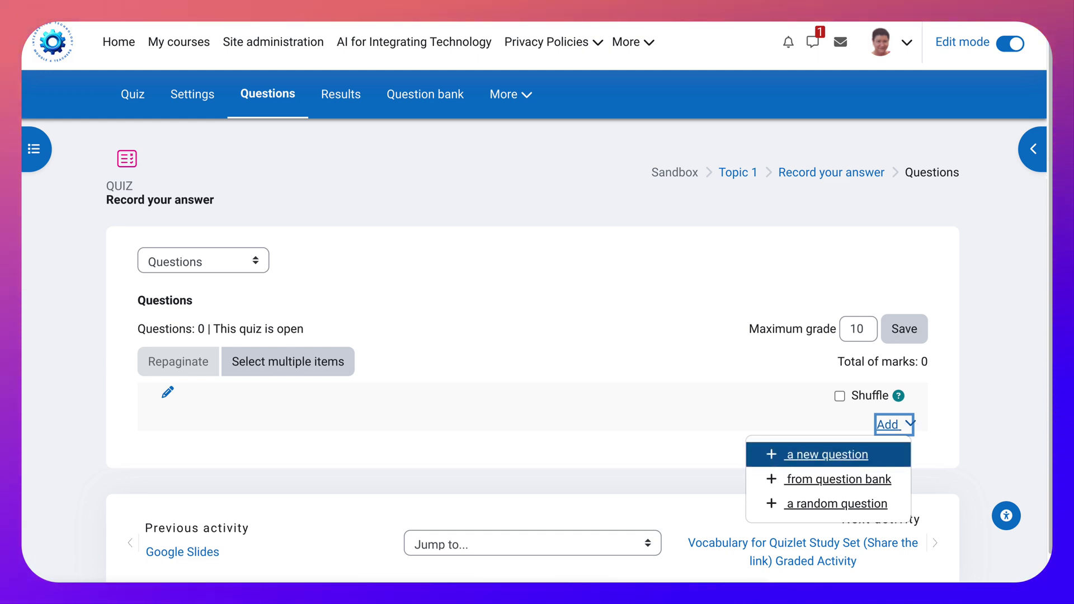
pyautogui.click(827, 454)
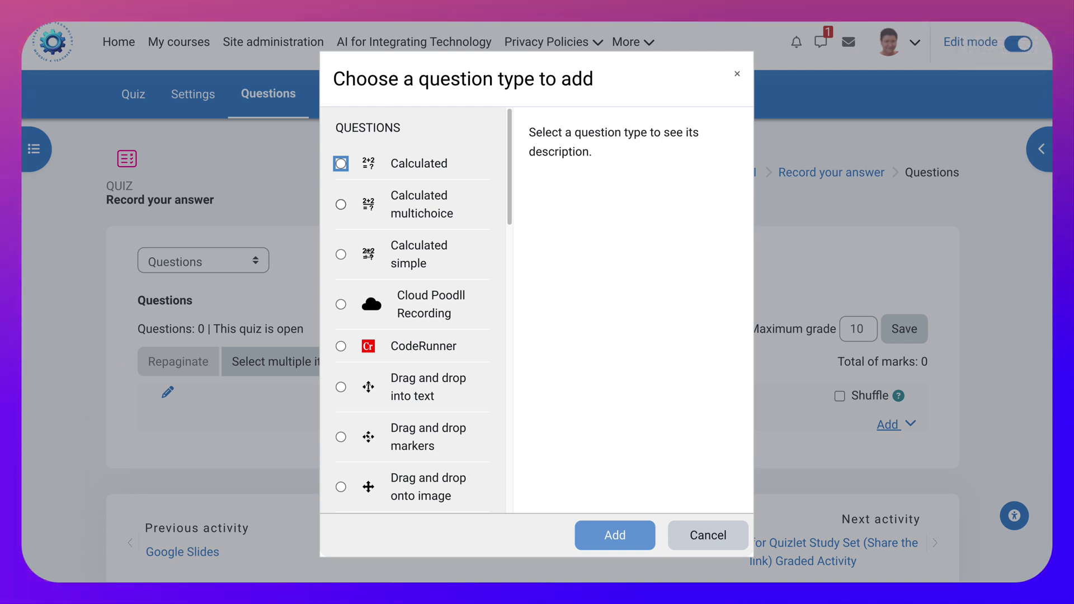
# Step: Examine the available question types, comparing the descriptions of Cloud Poodll Recording and Poodll Recording
pyautogui.scroll(-2, 412, 308)
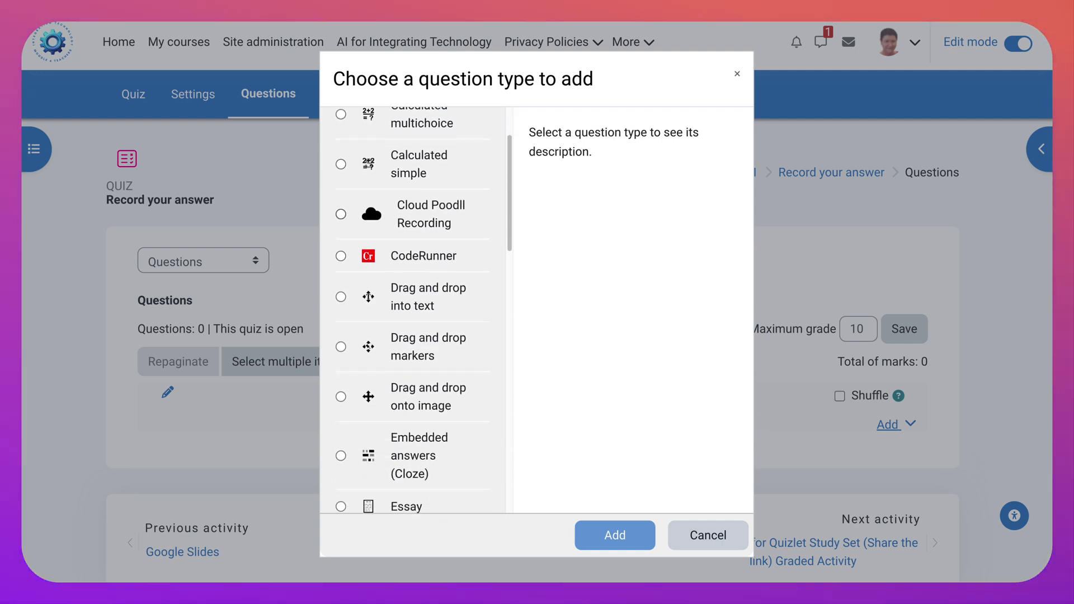
pyautogui.click(341, 214)
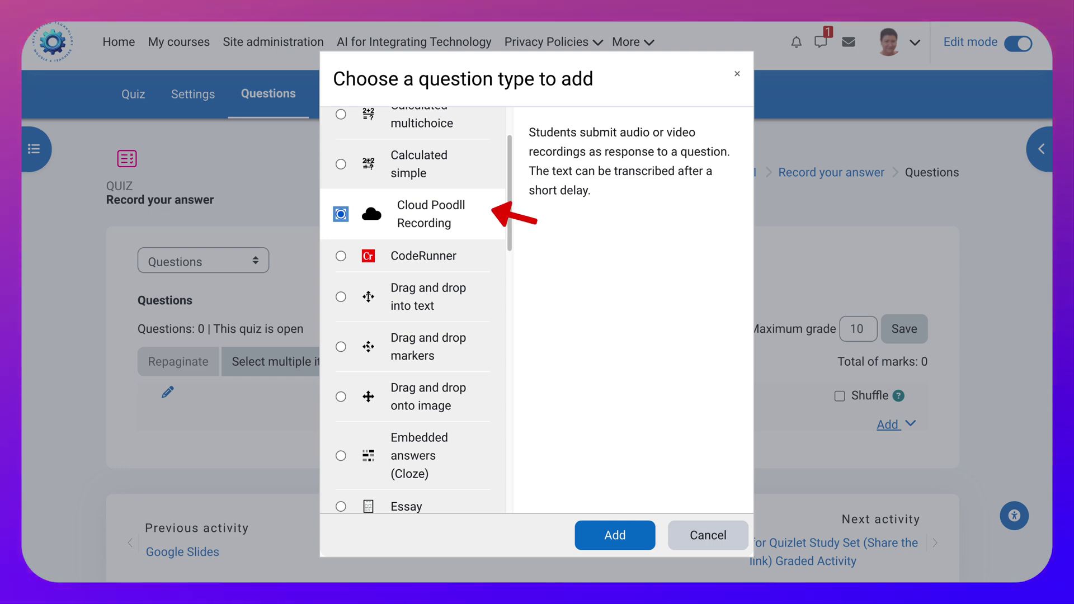
pyautogui.scroll(-3, 412, 308)
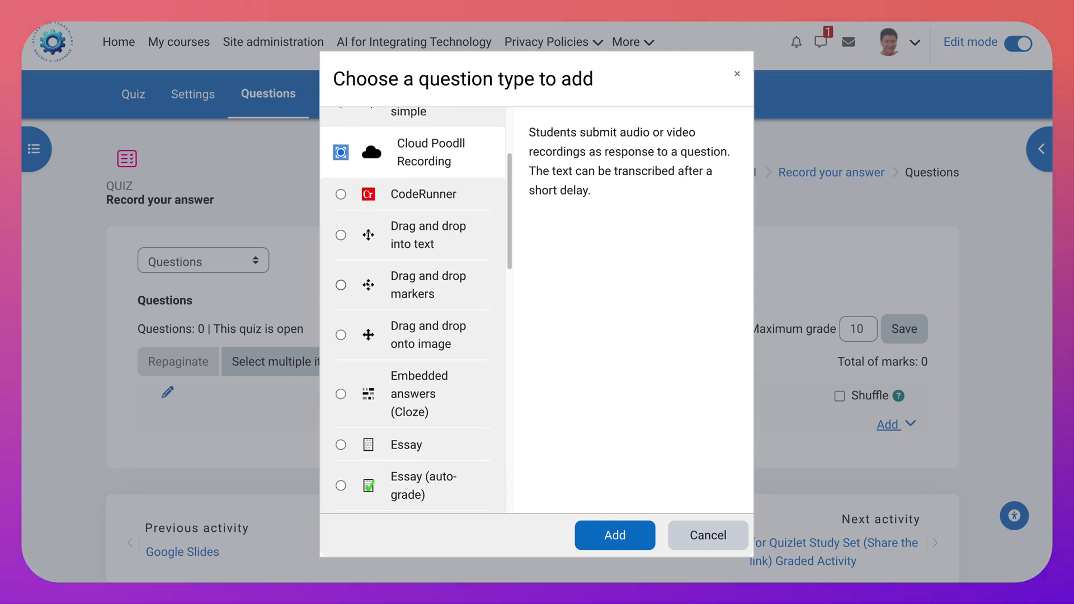
pyautogui.scroll(-8, 414, 308)
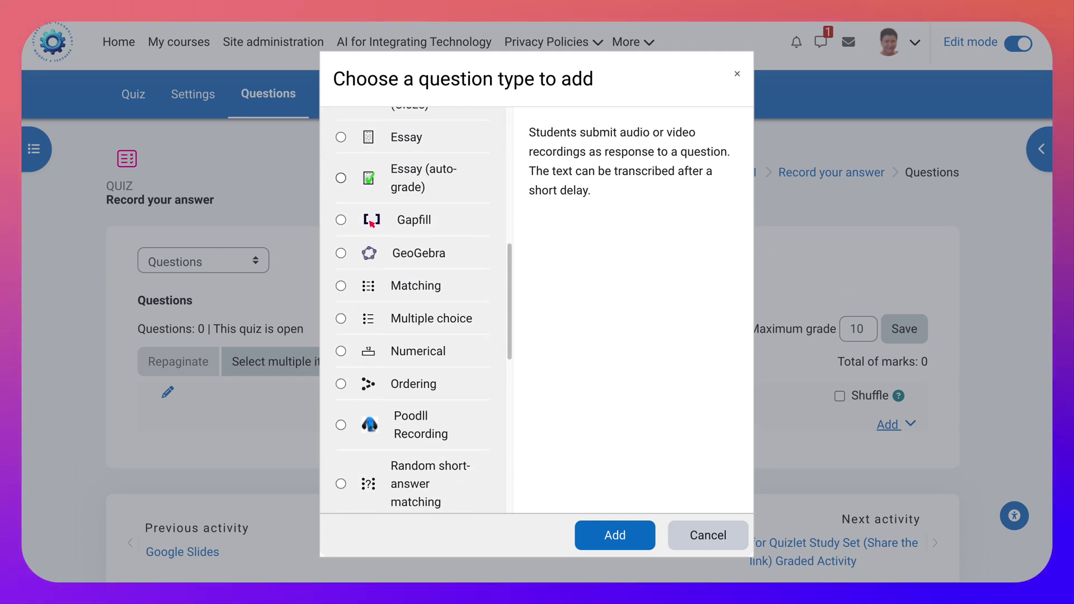
pyautogui.scroll(-1, 414, 308)
pyautogui.click(341, 302)
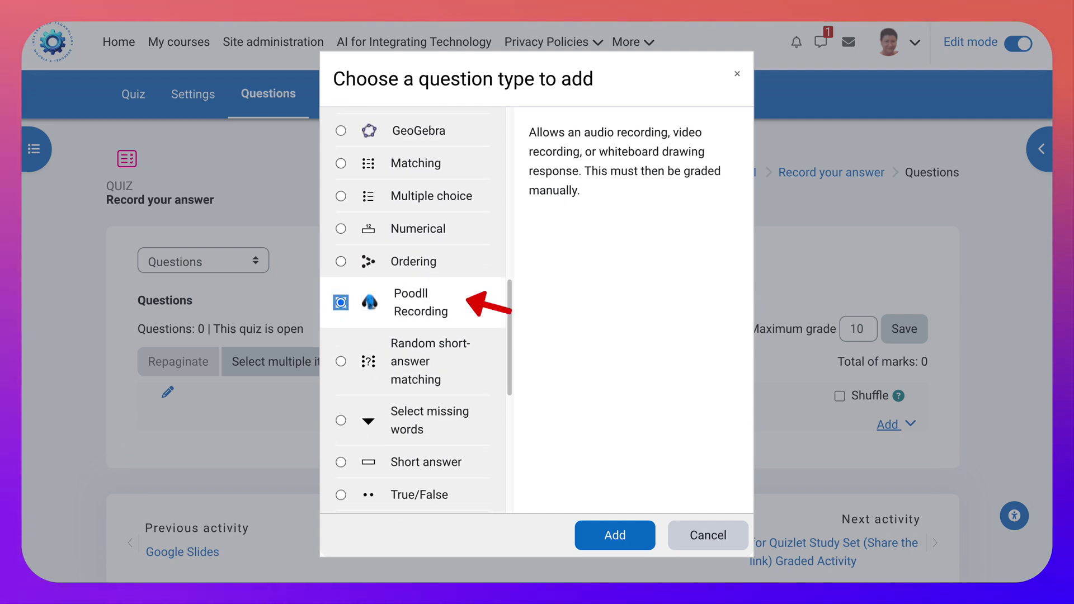
pyautogui.scroll(-4, 413, 308)
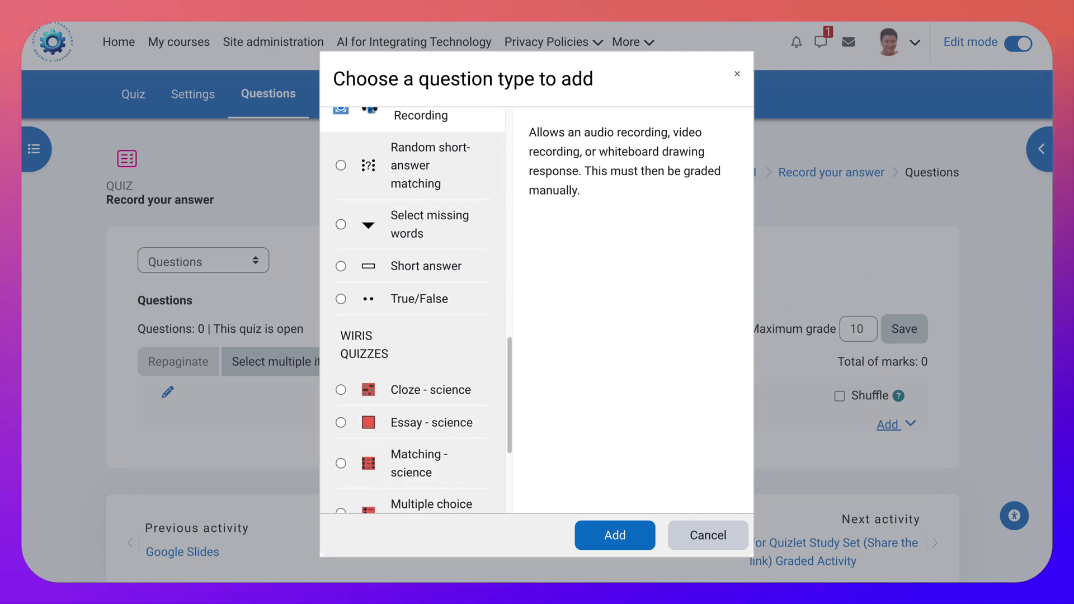
pyautogui.scroll(-3, 413, 308)
pyautogui.scroll(8, 413, 308)
pyautogui.scroll(5, 413, 308)
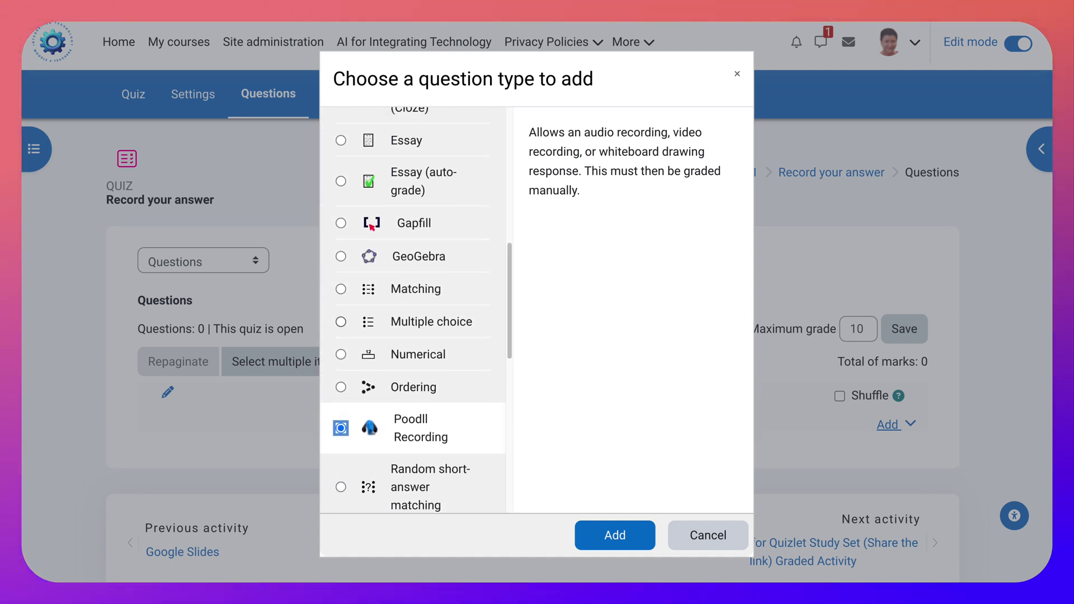
pyautogui.scroll(3, 412, 307)
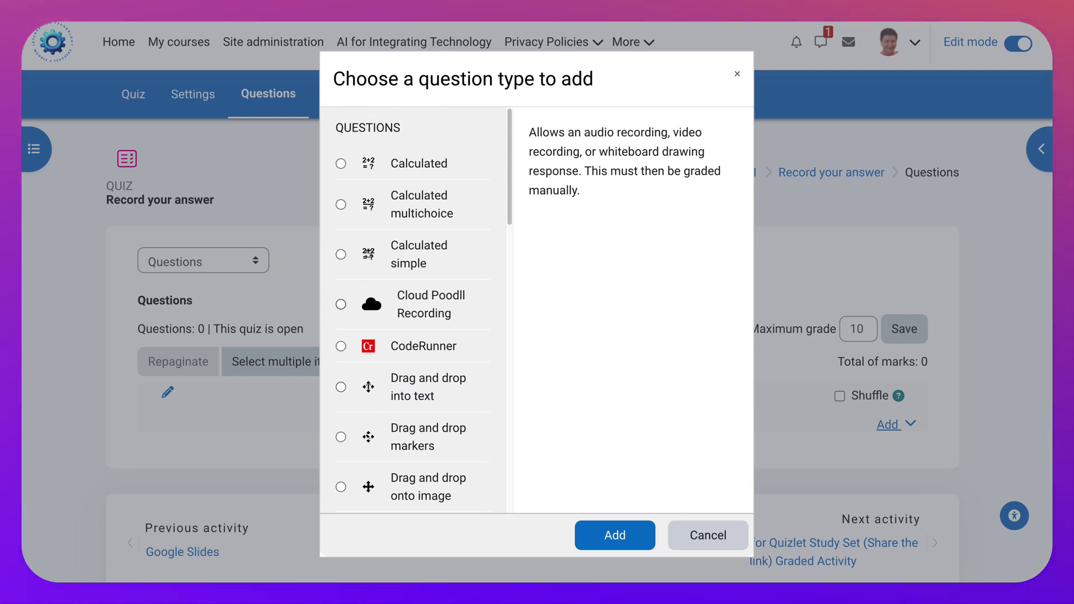
# Step: Add a Cloud Poodll Recording question to the quiz, keeping its category as Default for sandbox
pyautogui.click(341, 304)
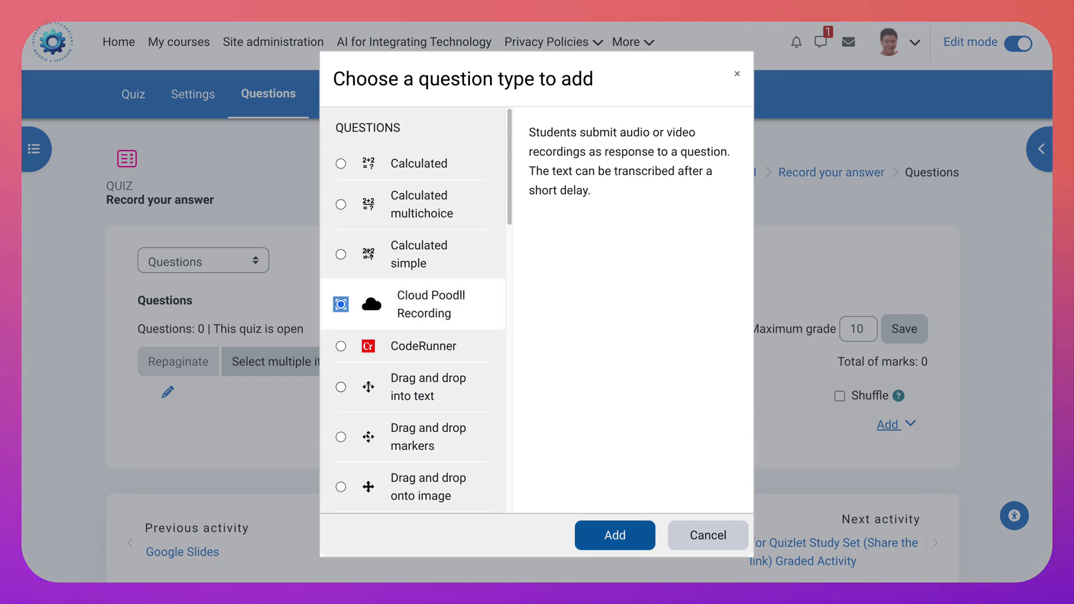
pyautogui.click(615, 536)
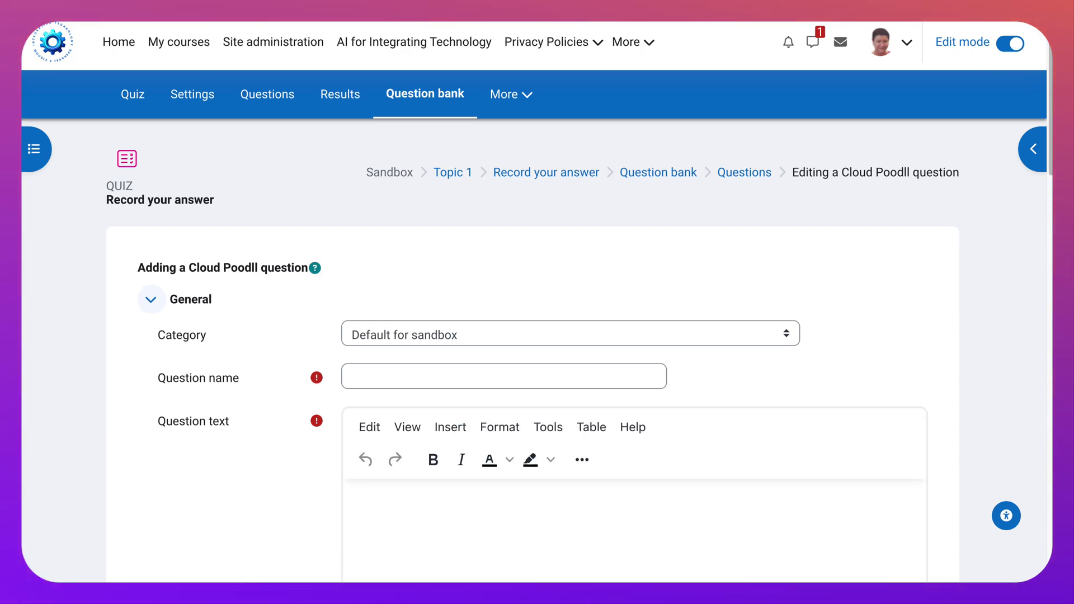
pyautogui.click(569, 334)
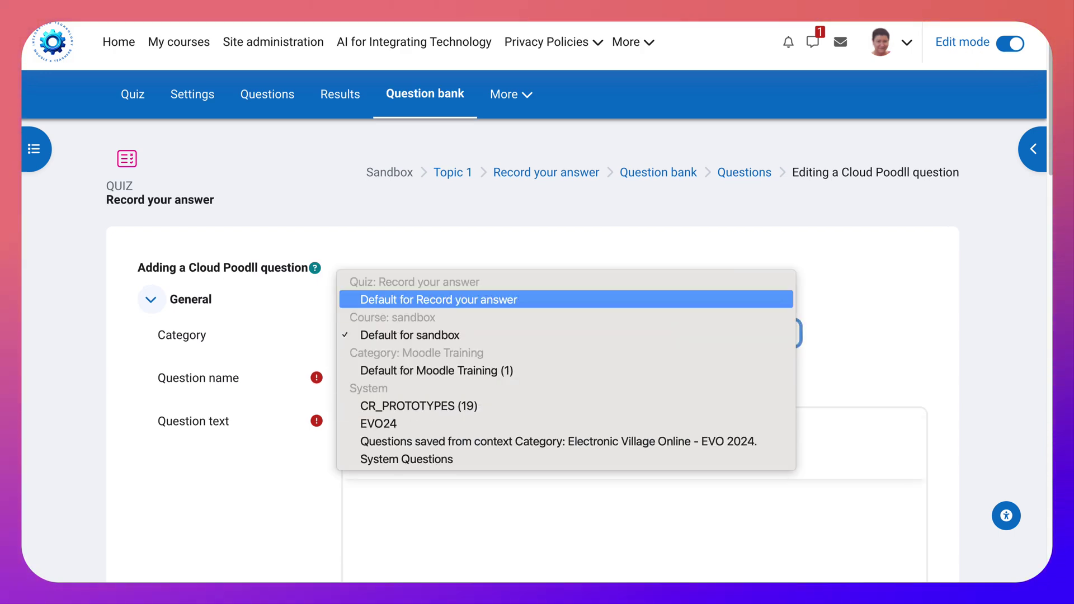
pyautogui.press('Escape')
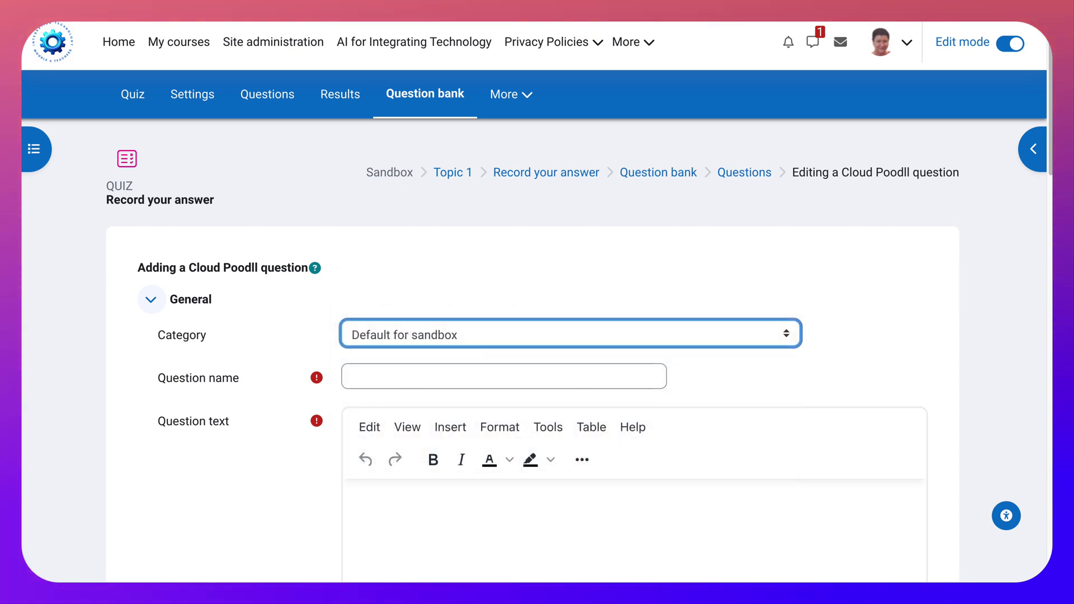
# Step: Name the question "Record Audio or Video" and enter "Why are you taking this course?" as the question text
pyautogui.click(352, 376)
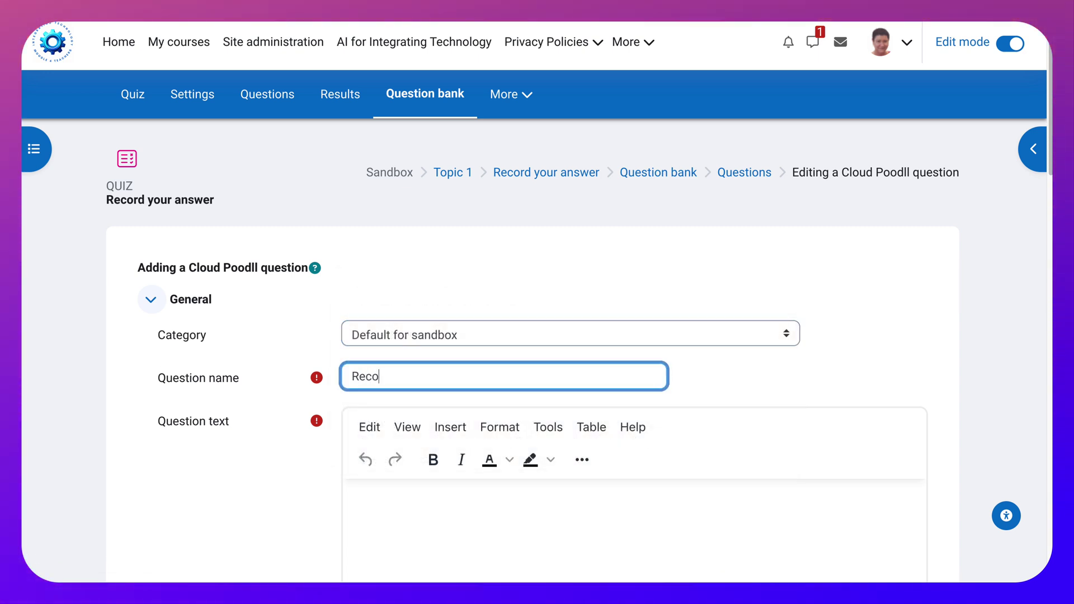
pyautogui.write('Record Audio or Video')
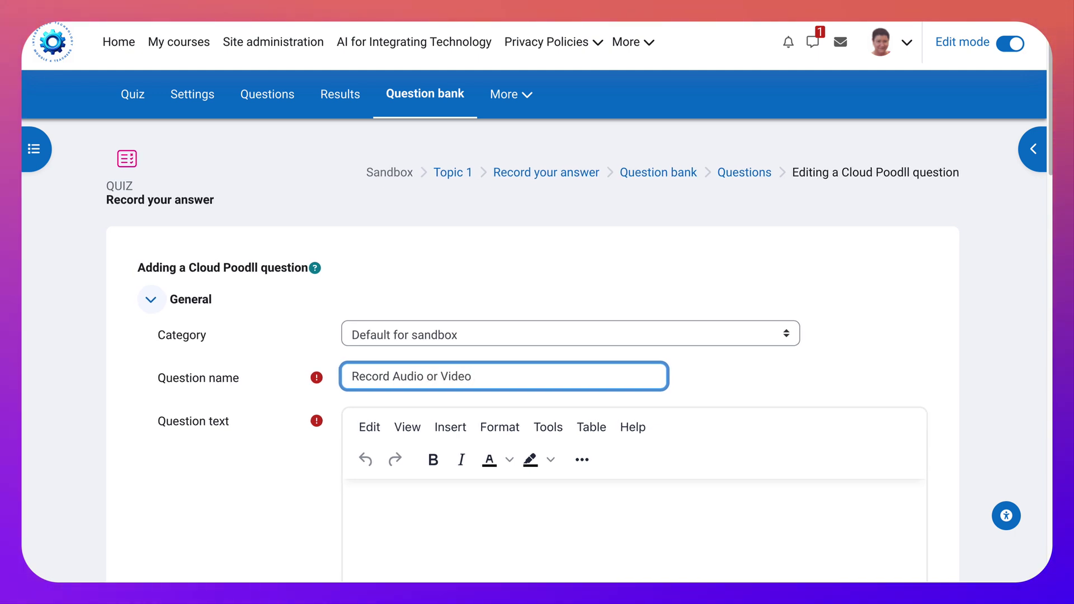
pyautogui.scroll(-2, 538, 347)
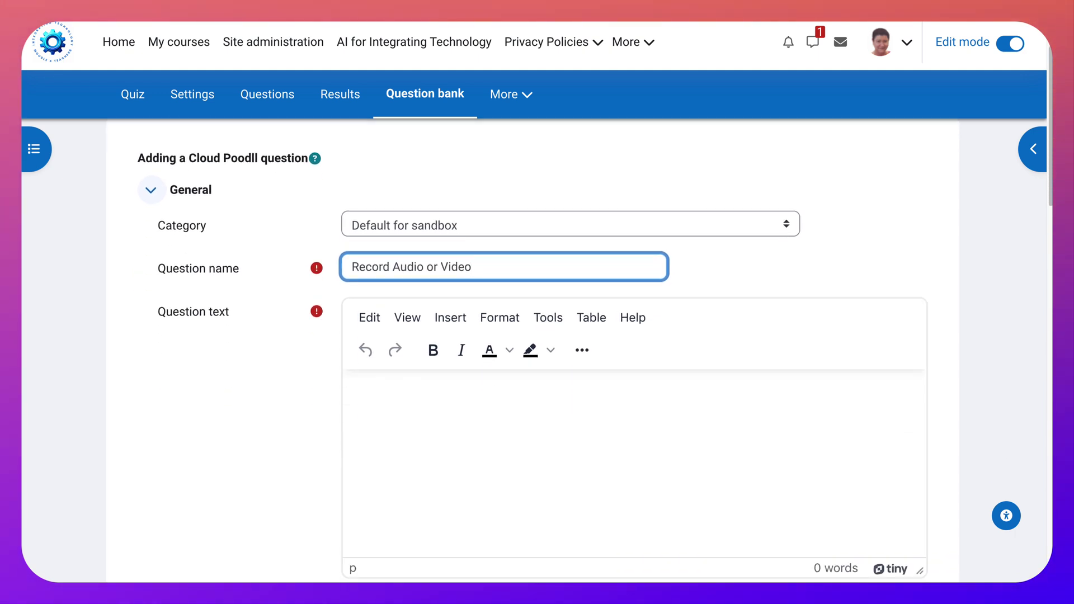
pyautogui.click(350, 390)
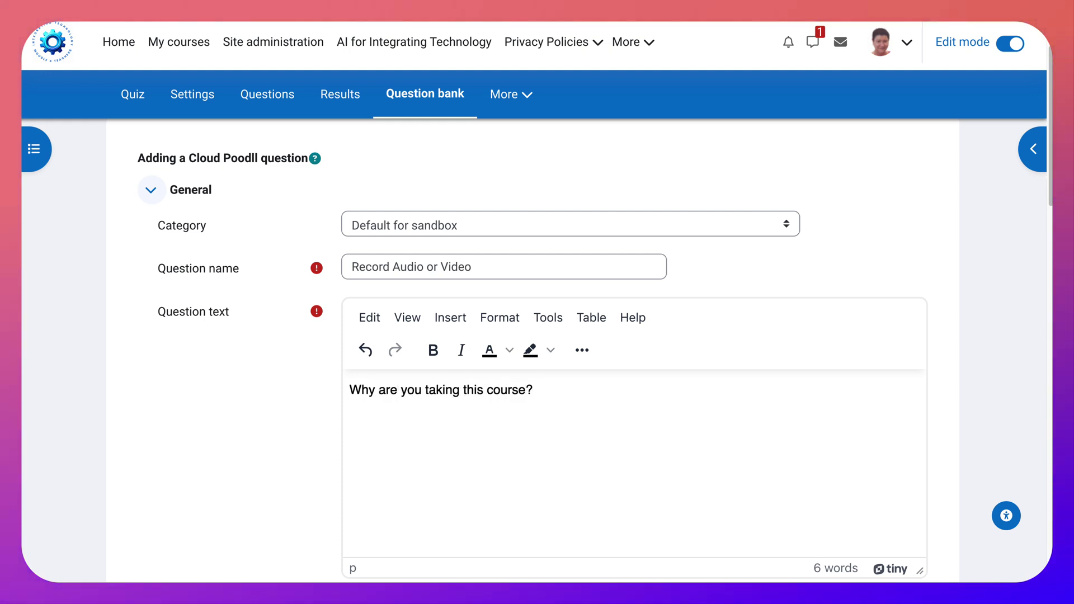
# Step: Keep the question status set to Ready
pyautogui.scroll(-4, 632, 336)
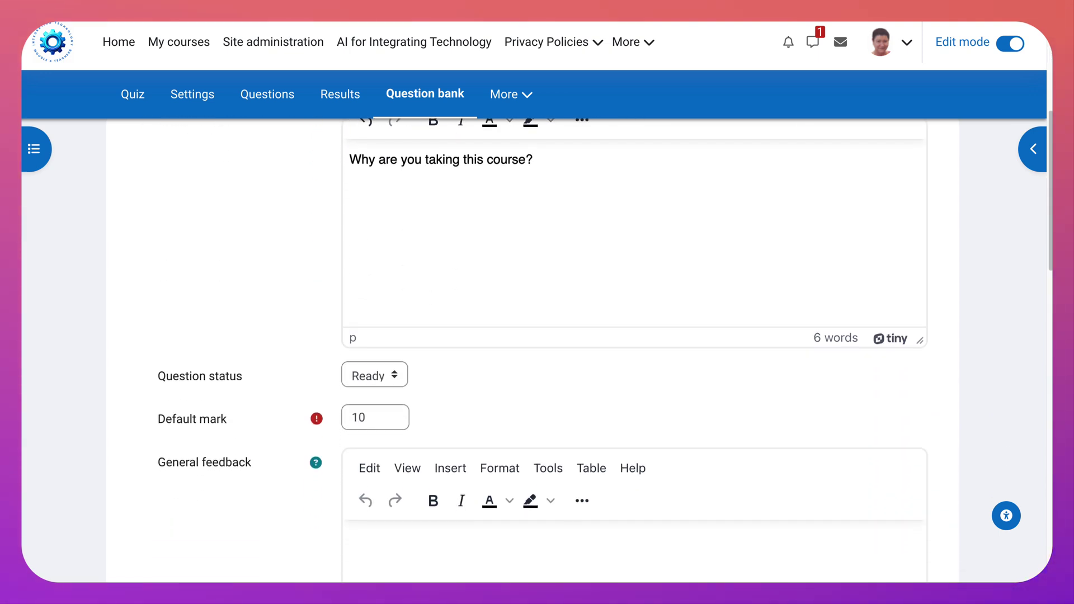
pyautogui.click(374, 375)
pyautogui.press('Return')
pyautogui.scroll(-1, 632, 336)
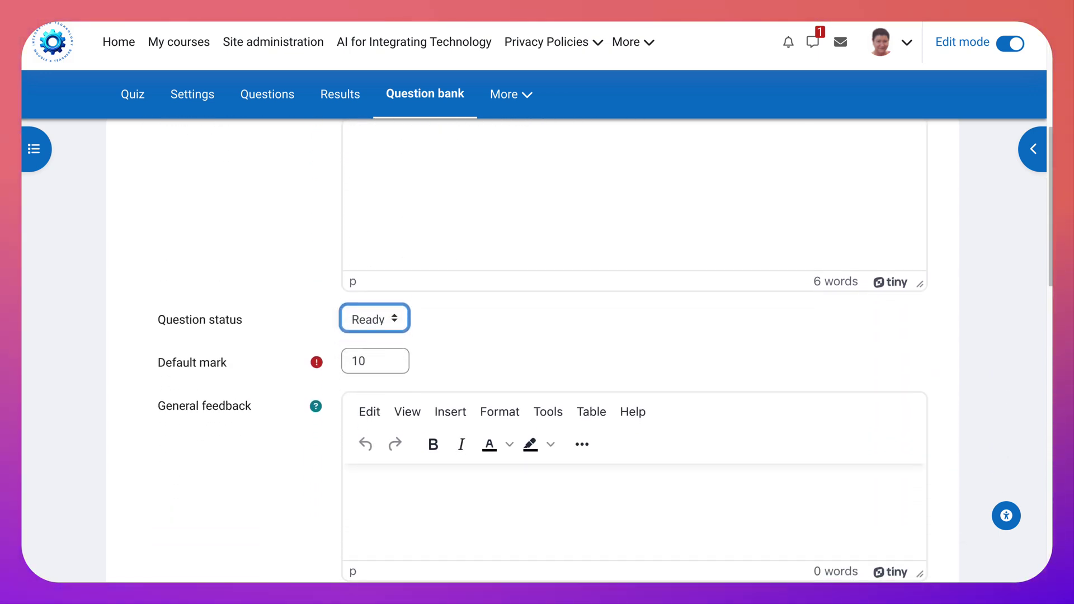
# Step: Keep Audio recording as the response format and shorten the question name to "Record Audio"
pyautogui.scroll(-4, 633, 336)
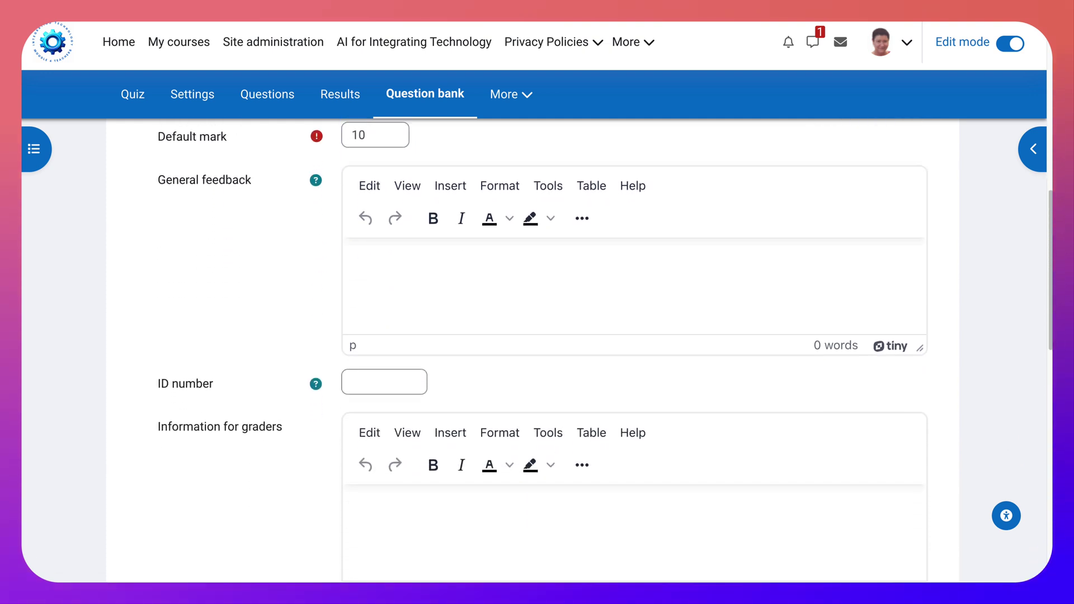
pyautogui.scroll(-6, 632, 336)
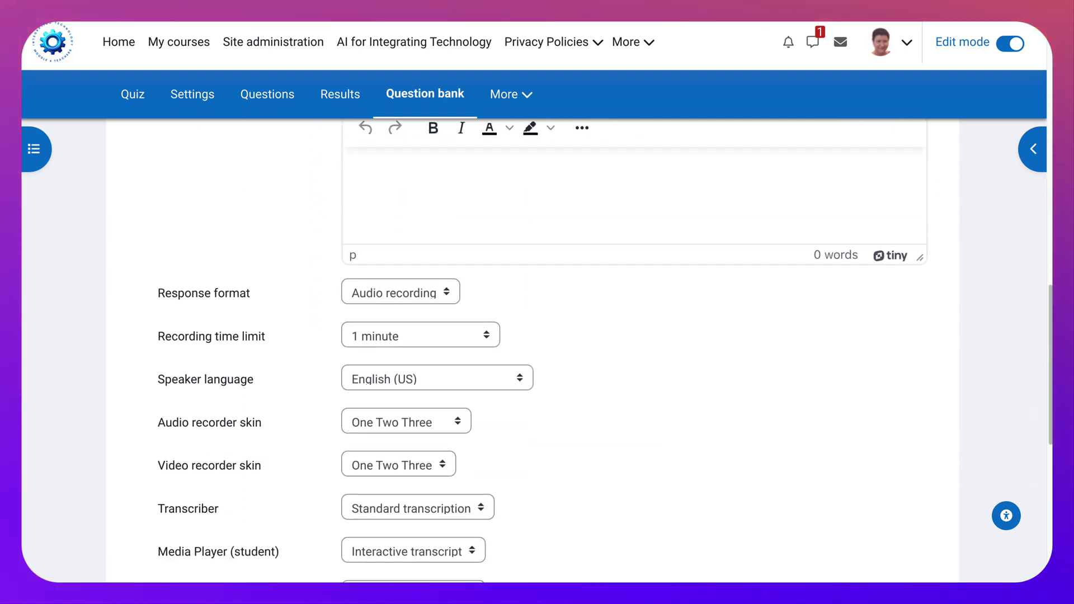
pyautogui.click(400, 292)
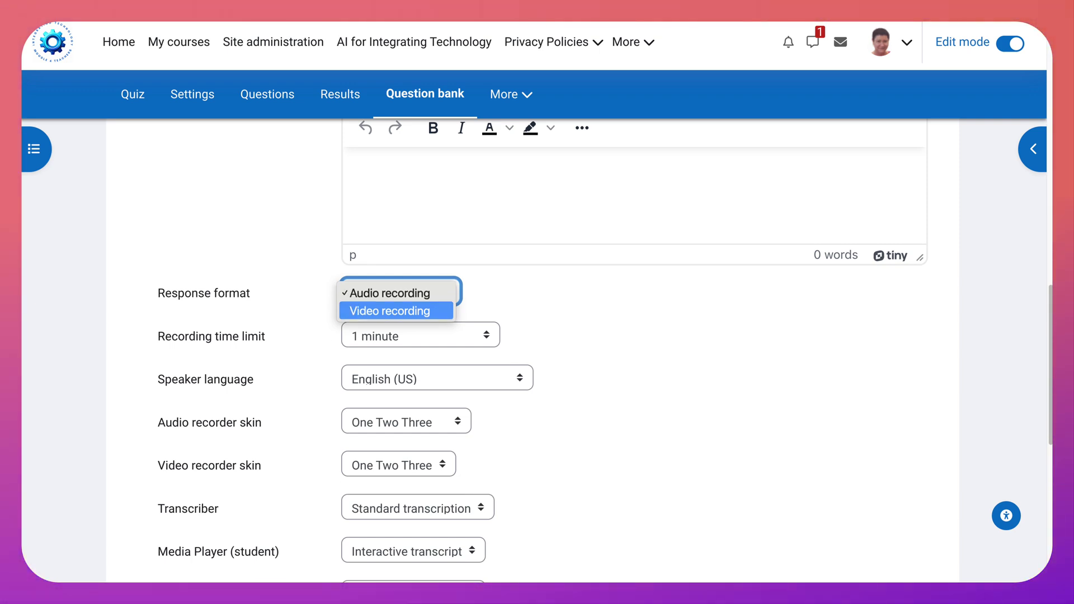
pyautogui.click(390, 293)
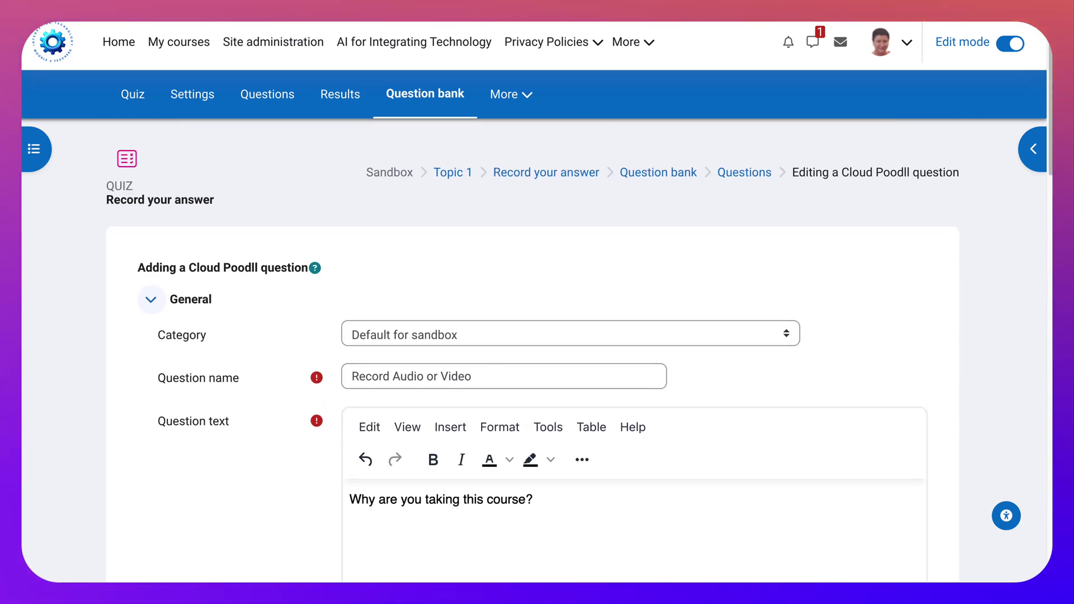
pyautogui.moveTo(471, 376); pyautogui.dragTo(424, 376)
pyautogui.press('BackSpace')
# Step: Set the question's recording time limit to 2 minutes
pyautogui.scroll(-5, 537, 324)
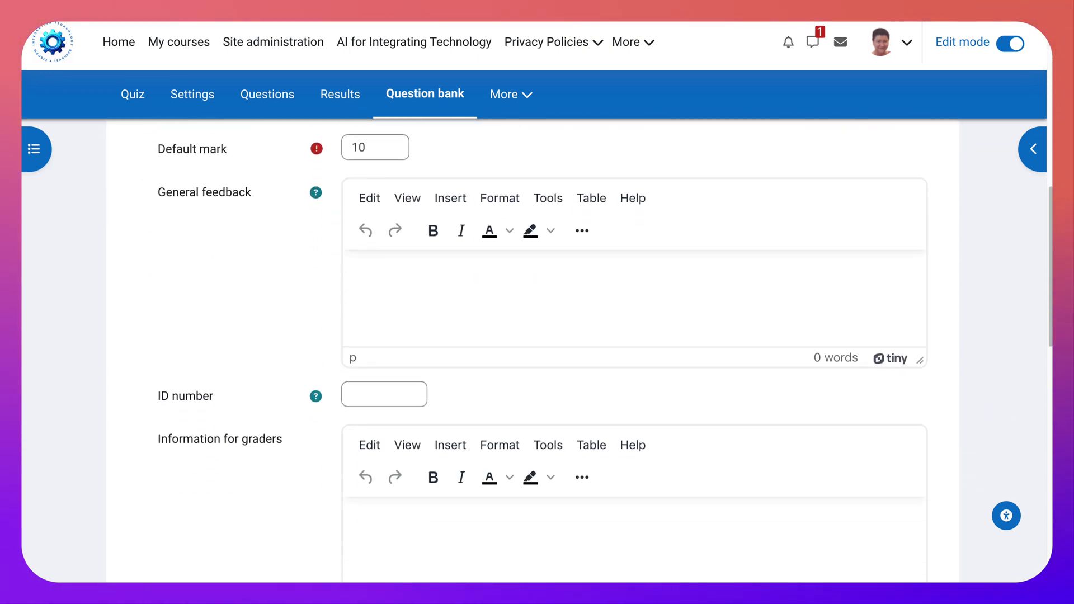
pyautogui.scroll(-2, 537, 325)
pyautogui.scroll(-3, 537, 353)
pyautogui.scroll(-2, 537, 352)
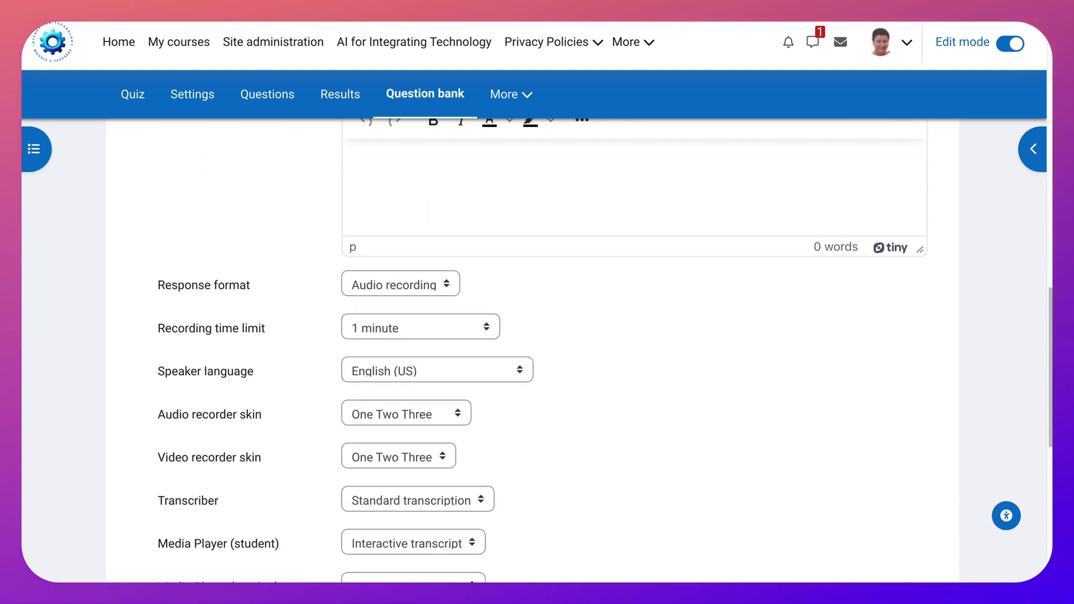
pyautogui.click(420, 327)
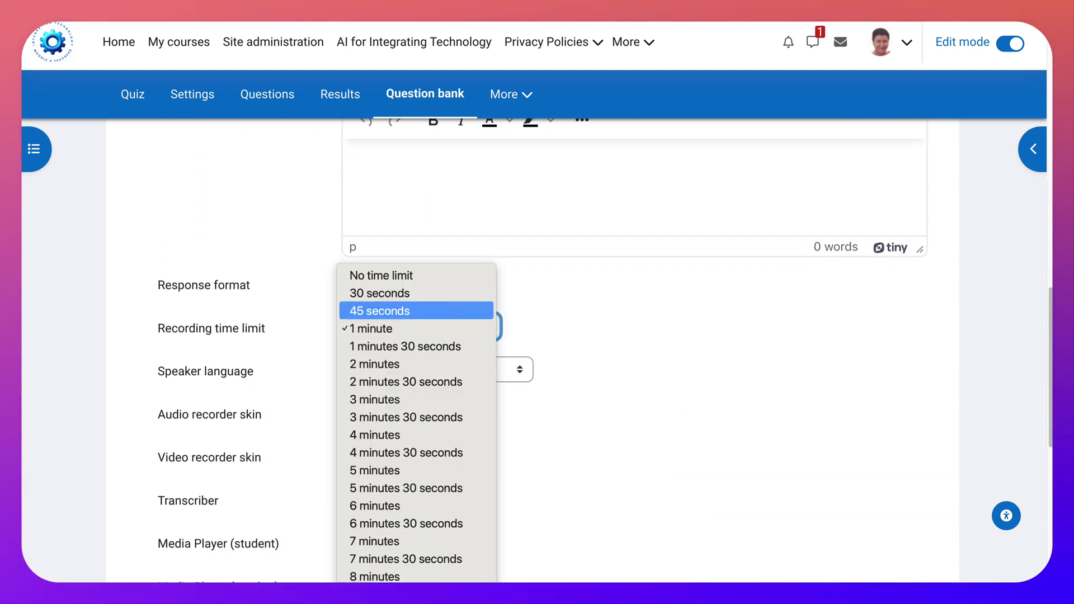
pyautogui.scroll(-1, 417, 413)
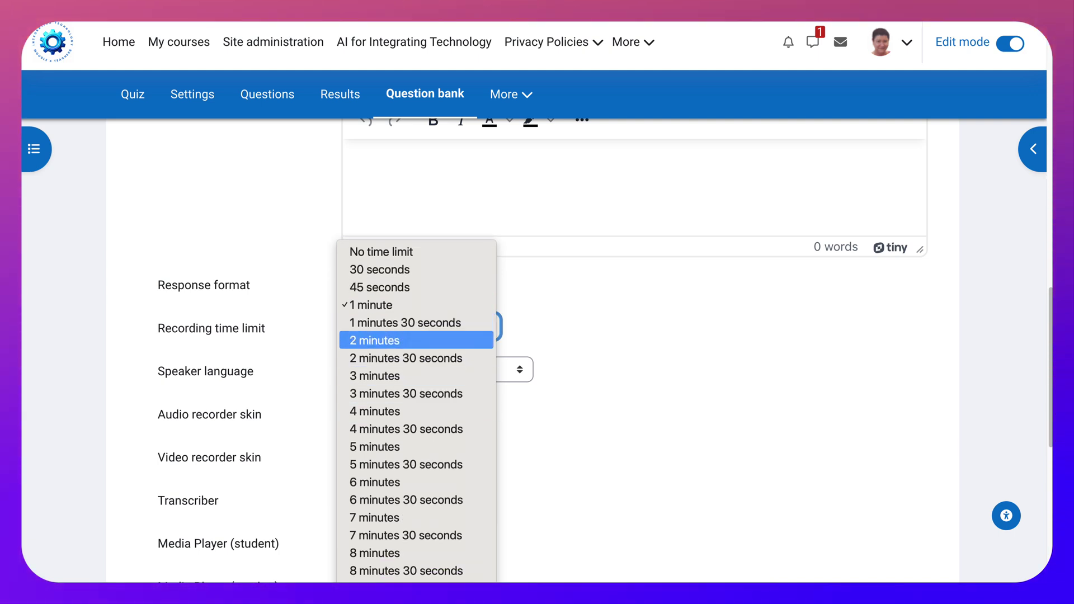
pyautogui.click(391, 340)
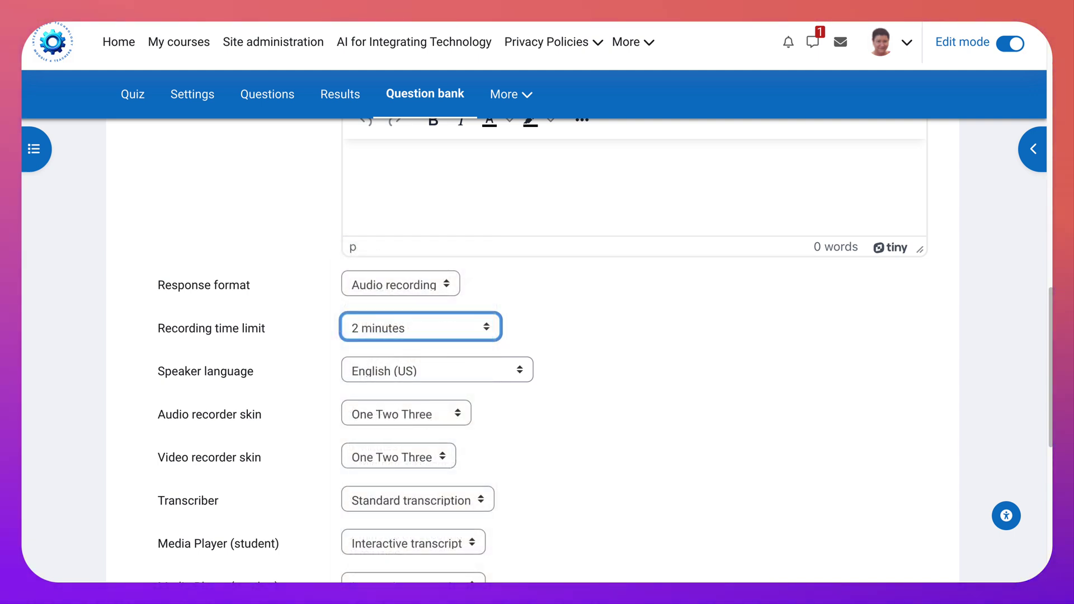
# Step: Keep Standard transcription as the question's transcriber
pyautogui.scroll(-1, 392, 340)
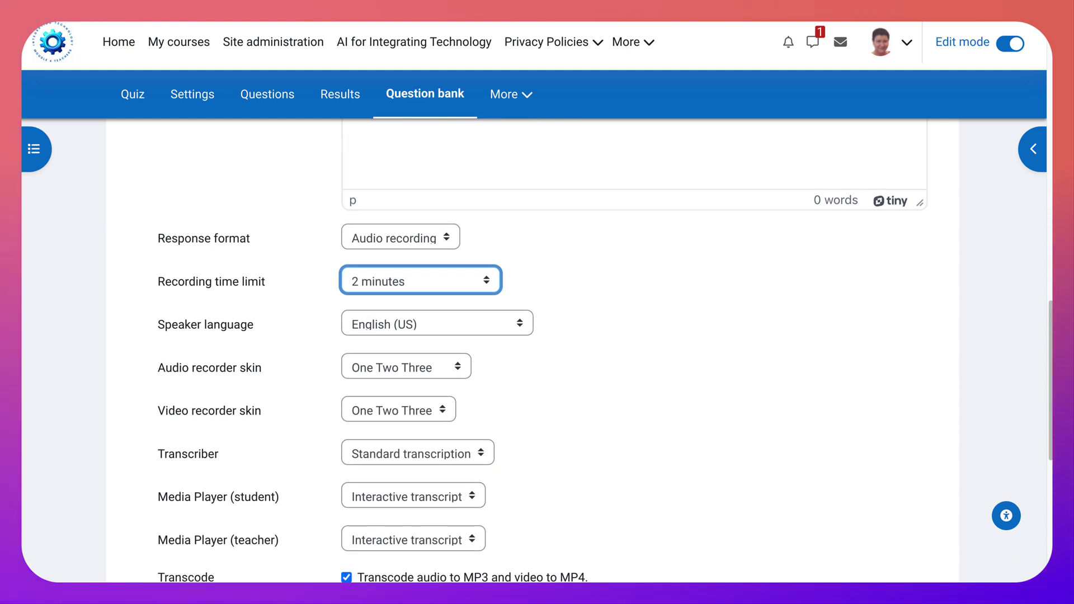
pyautogui.scroll(-2, 543, 358)
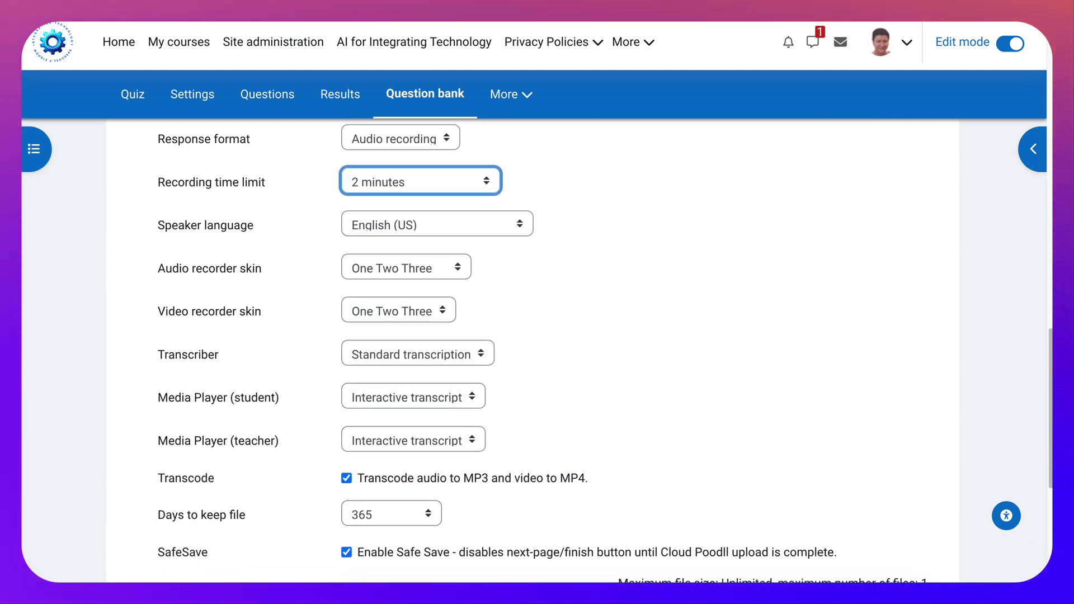
pyautogui.click(417, 353)
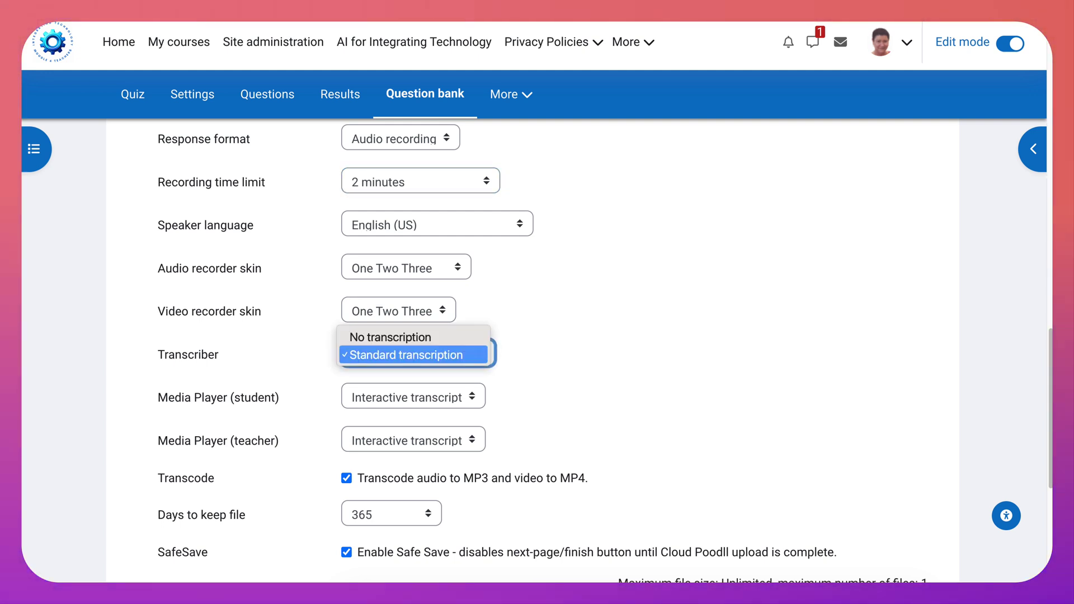
pyautogui.click(413, 355)
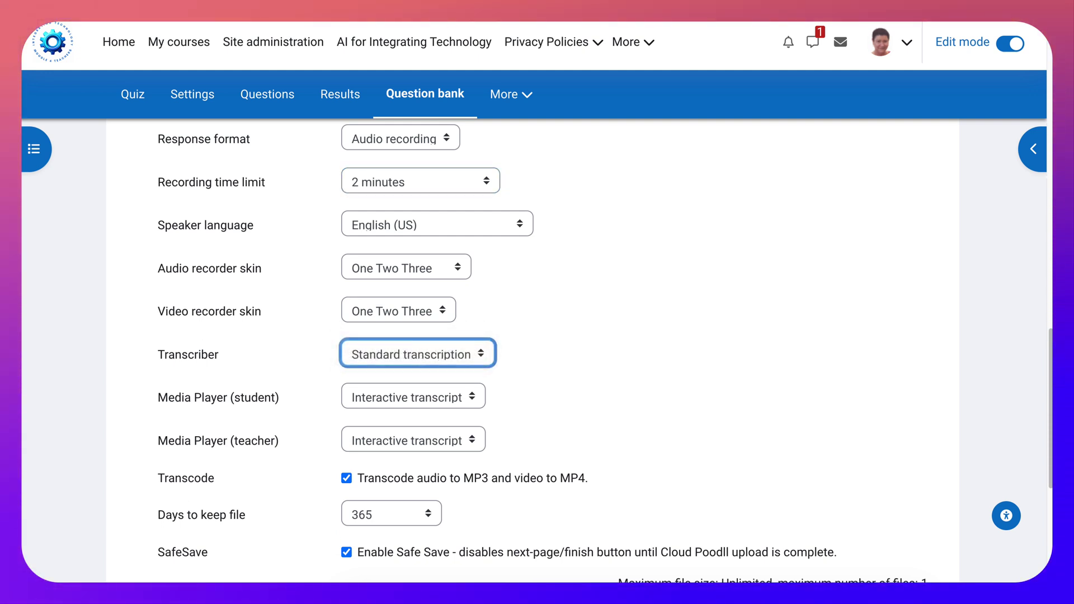
# Step: Save the question with editing continued, and save it again to return to the quiz's question list
pyautogui.scroll(-1, 537, 347)
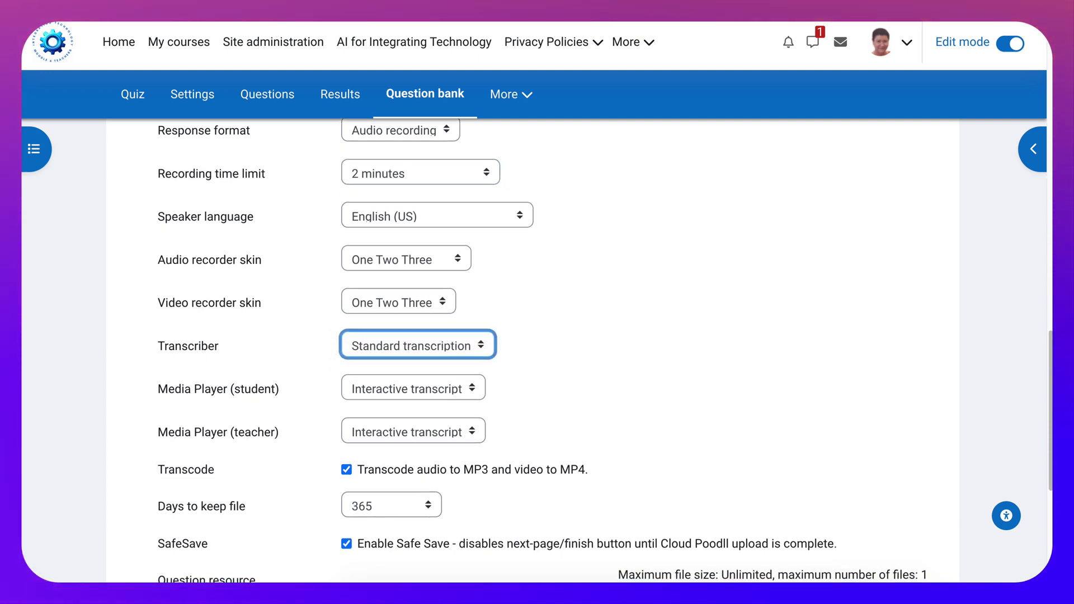
pyautogui.scroll(-1, 533, 351)
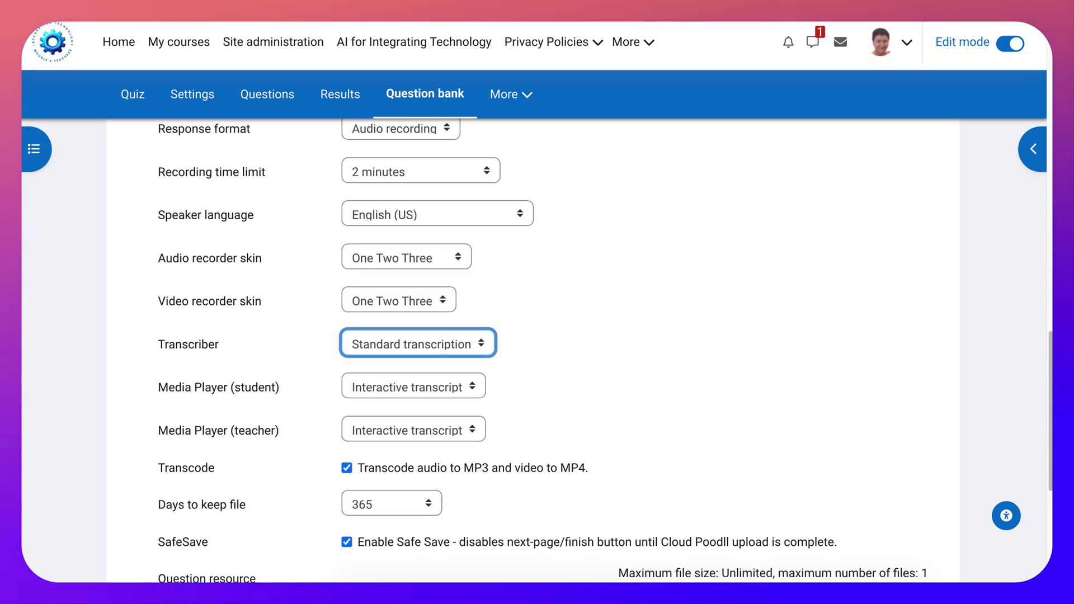
pyautogui.scroll(-1, 538, 347)
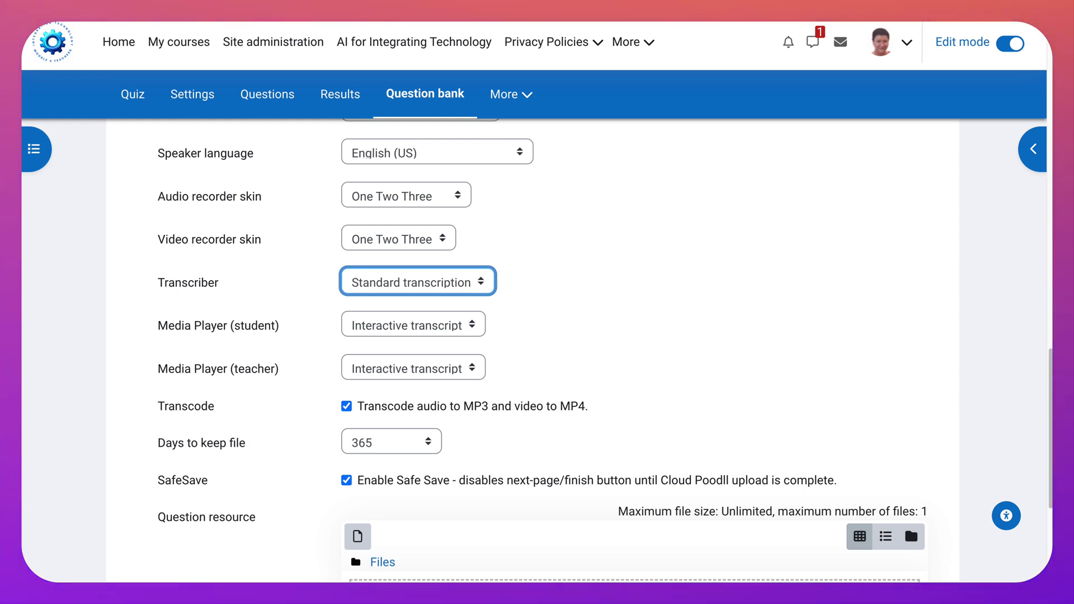
pyautogui.scroll(-1, 537, 347)
pyautogui.scroll(-5, 537, 347)
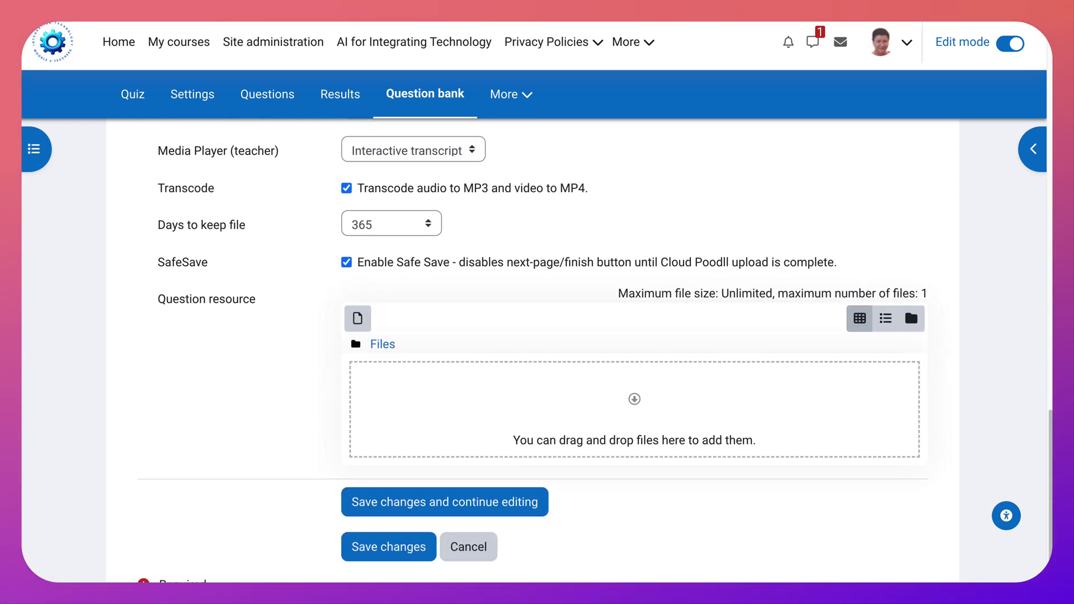
pyautogui.click(445, 428)
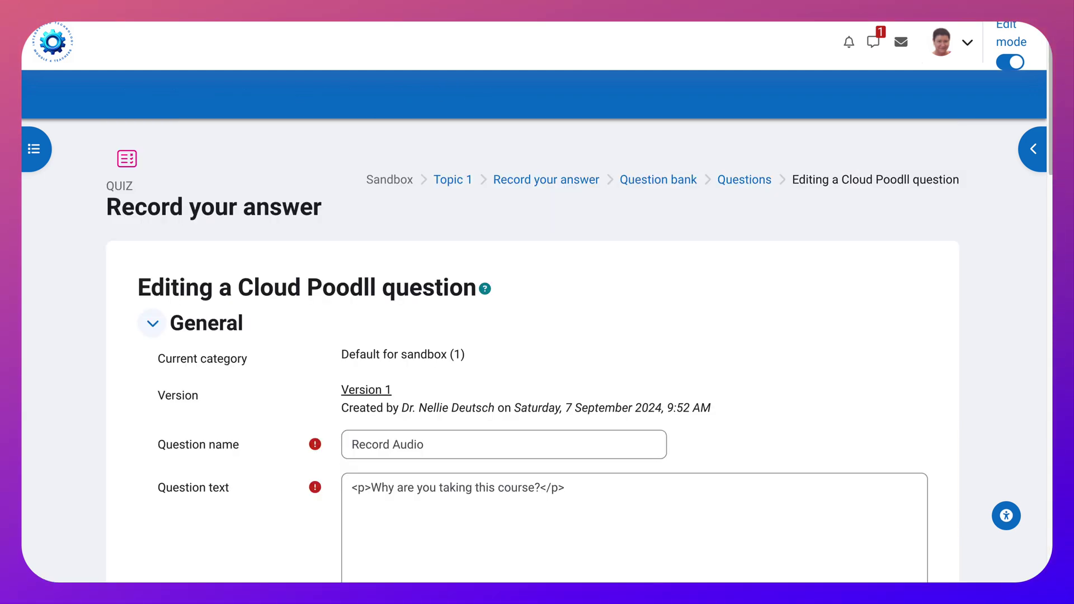
pyautogui.scroll(-15, 533, 347)
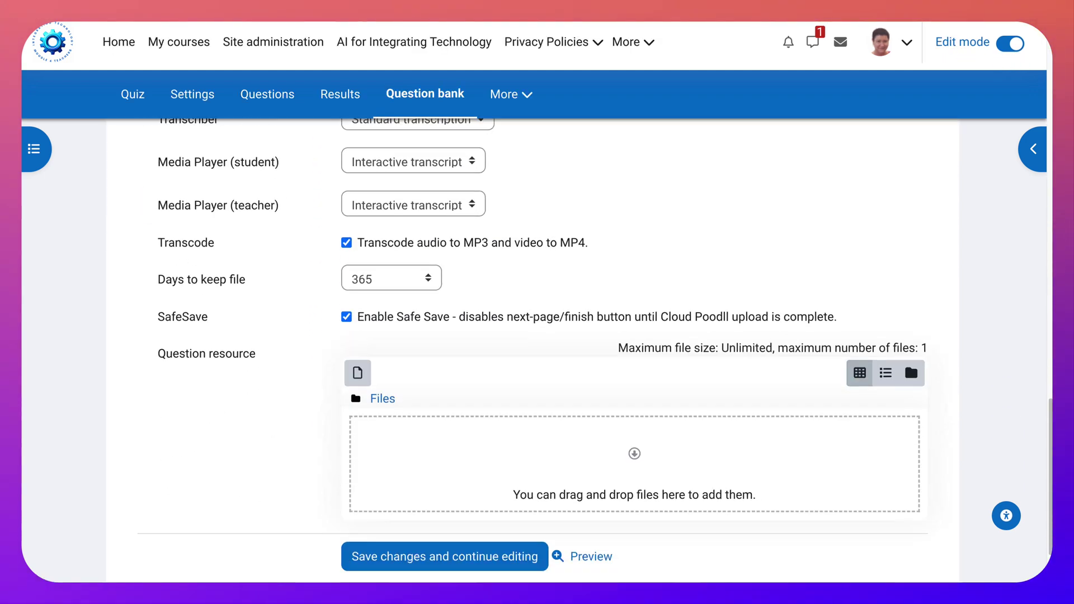
pyautogui.click(388, 464)
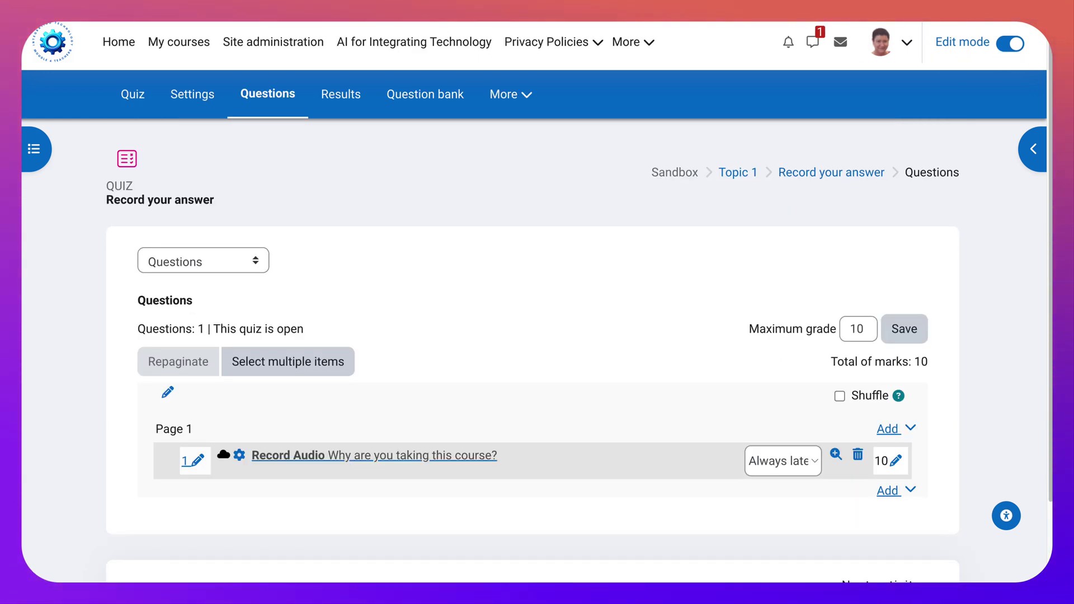
# Step: Turn off edit mode and start a preview of the "Record your answer" quiz
pyautogui.click(1010, 43)
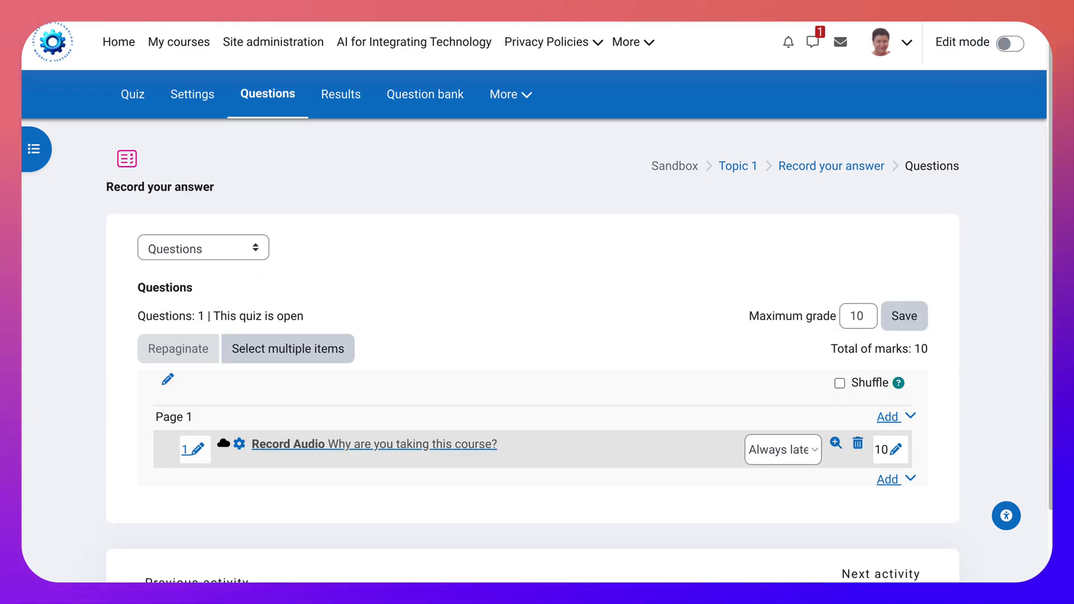
pyautogui.click(832, 166)
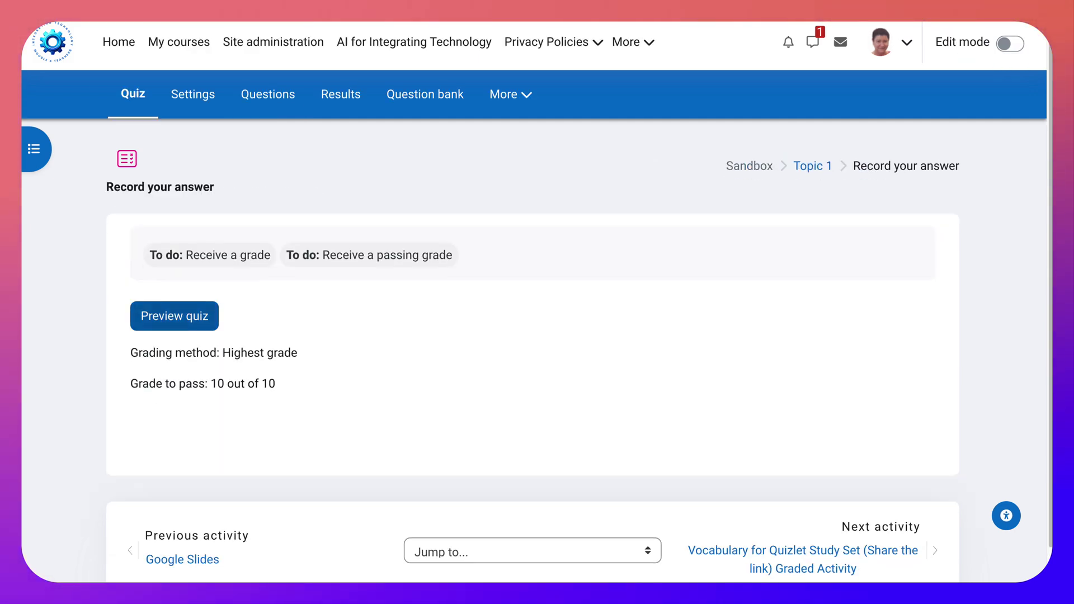
pyautogui.click(174, 315)
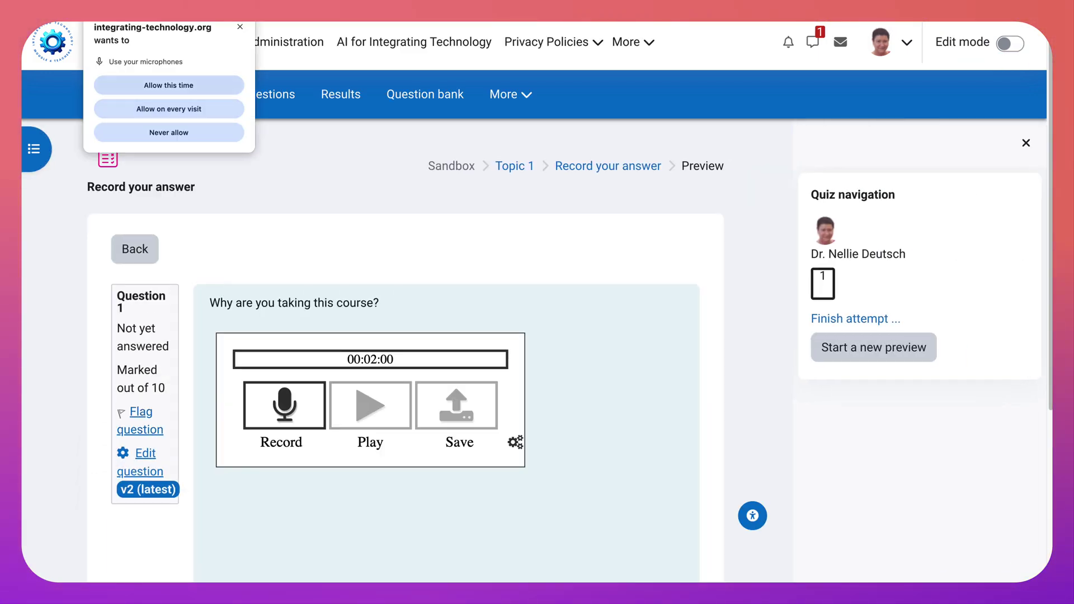
# Step: Allow microphone access on every visit, and record and upload a spoken answer to "Why are you taking this course?"
pyautogui.click(168, 109)
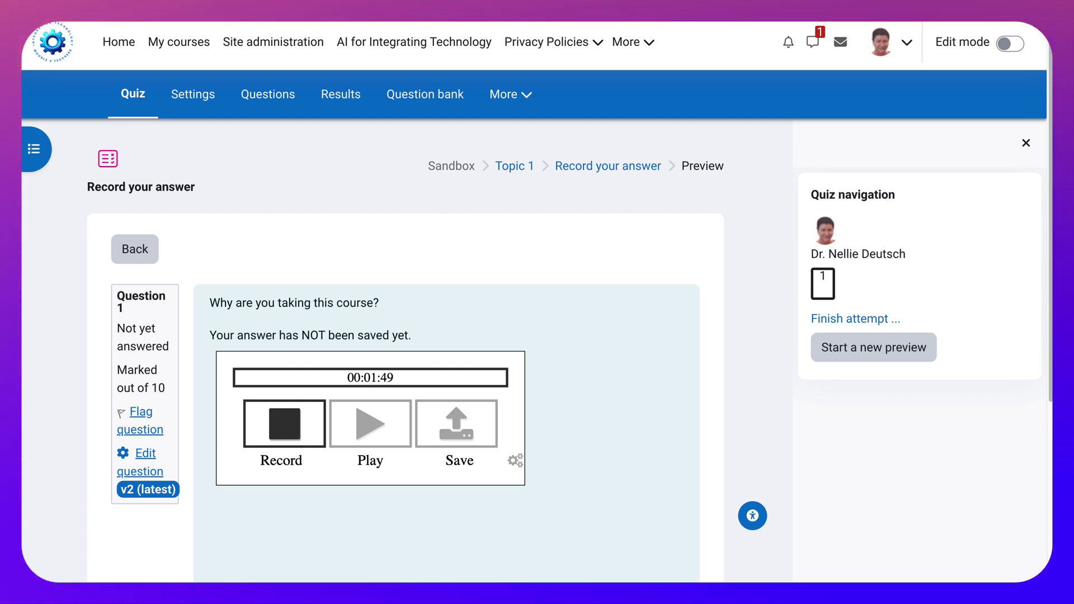
pyautogui.scroll(-1, 392, 335)
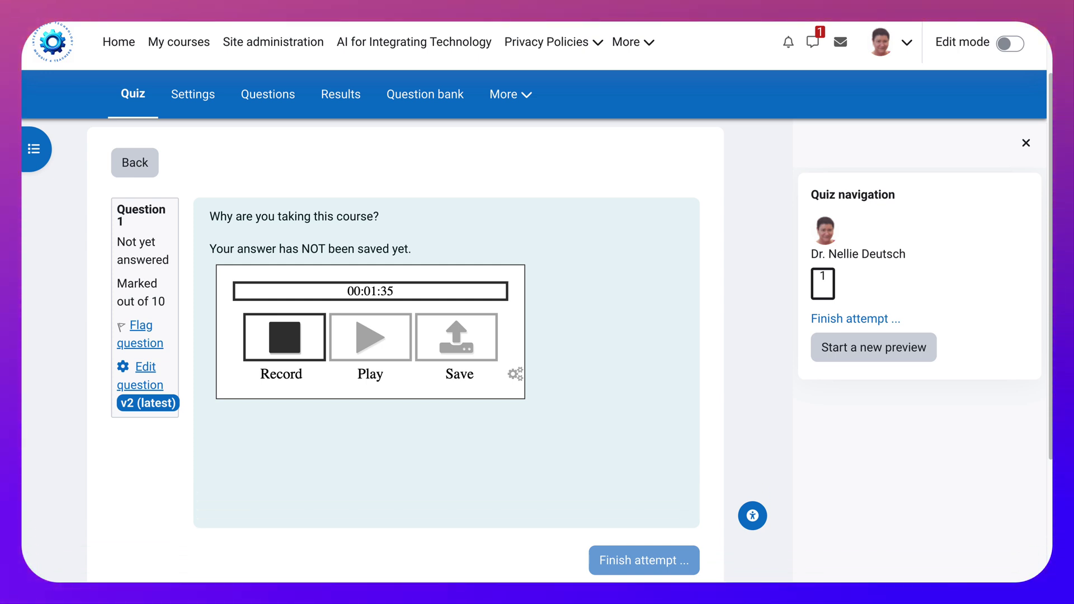
pyautogui.scroll(-2, 405, 335)
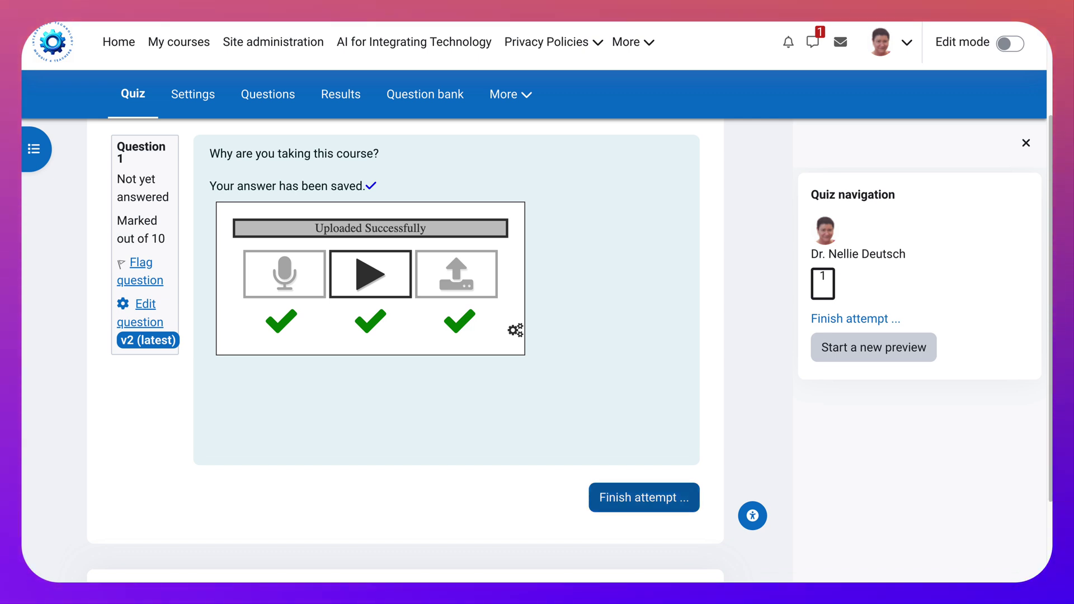
# Step: Finish the preview attempt of the "Record your answer" quiz and submit all answers
pyautogui.click(644, 497)
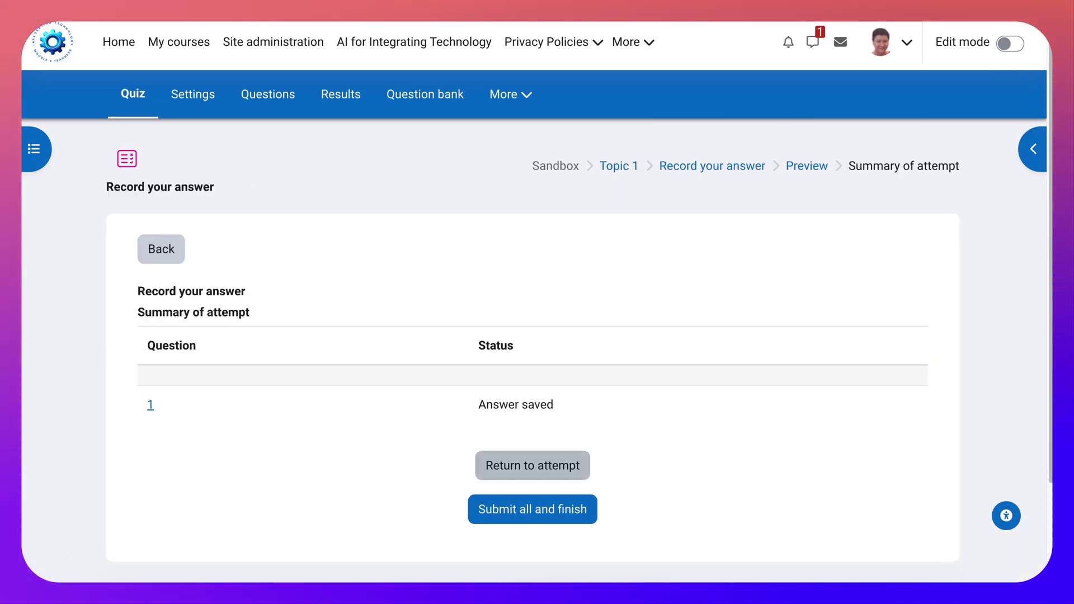
pyautogui.scroll(-1, 532, 336)
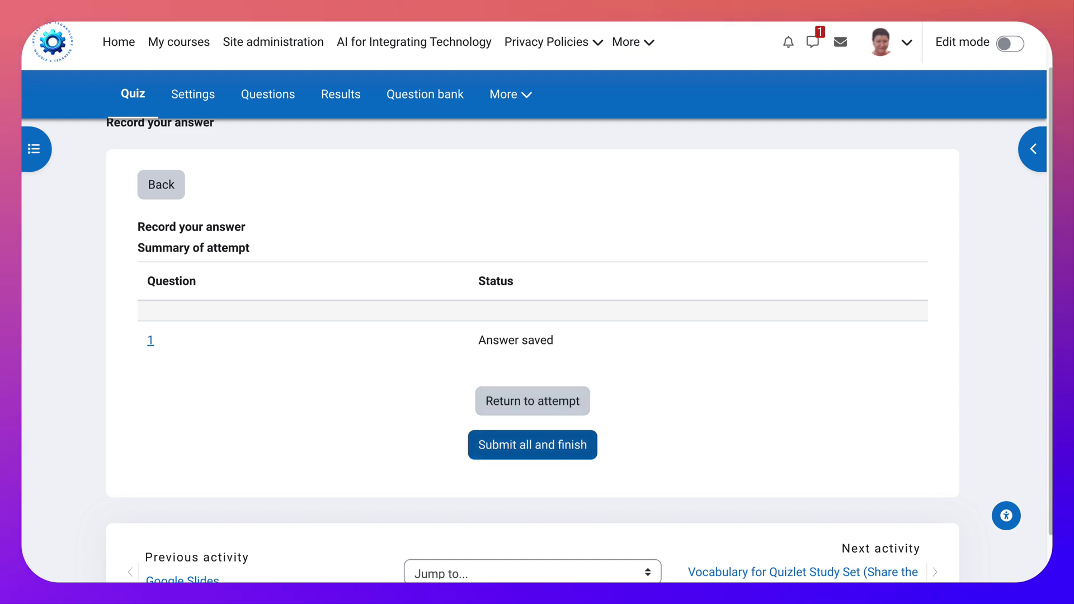
pyautogui.click(532, 445)
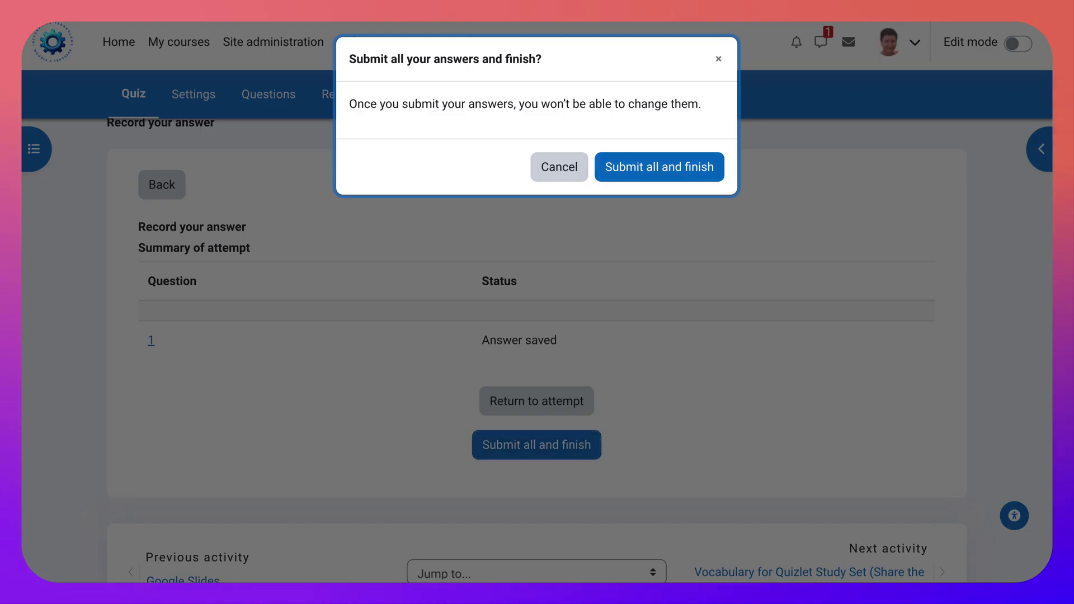
pyautogui.click(660, 167)
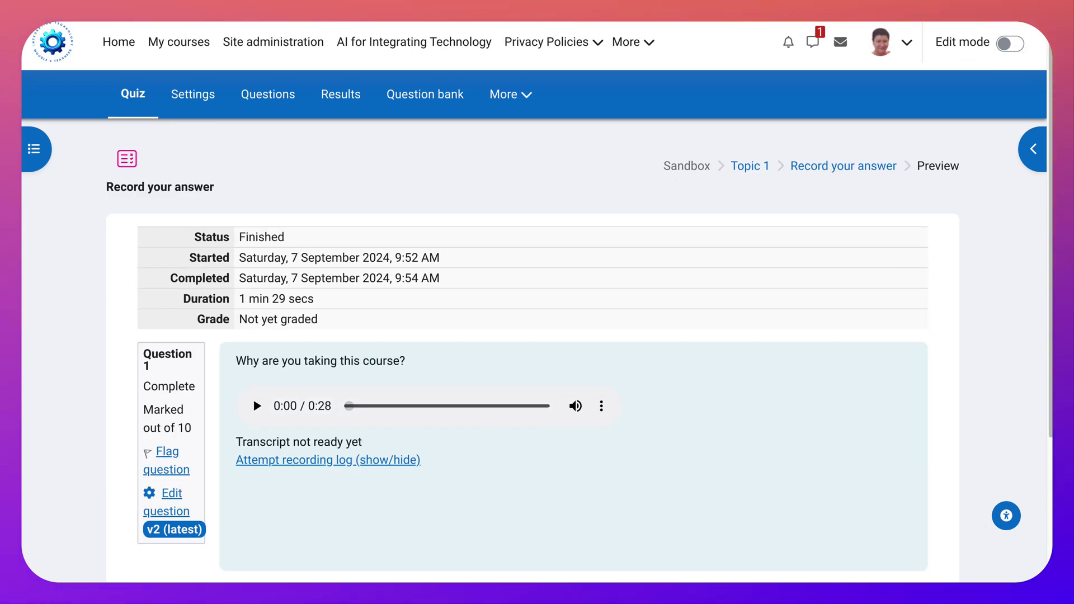
# Step: Play back the first few seconds of the submitted recording in the attempt review, and pause it
pyautogui.scroll(-1, 579, 344)
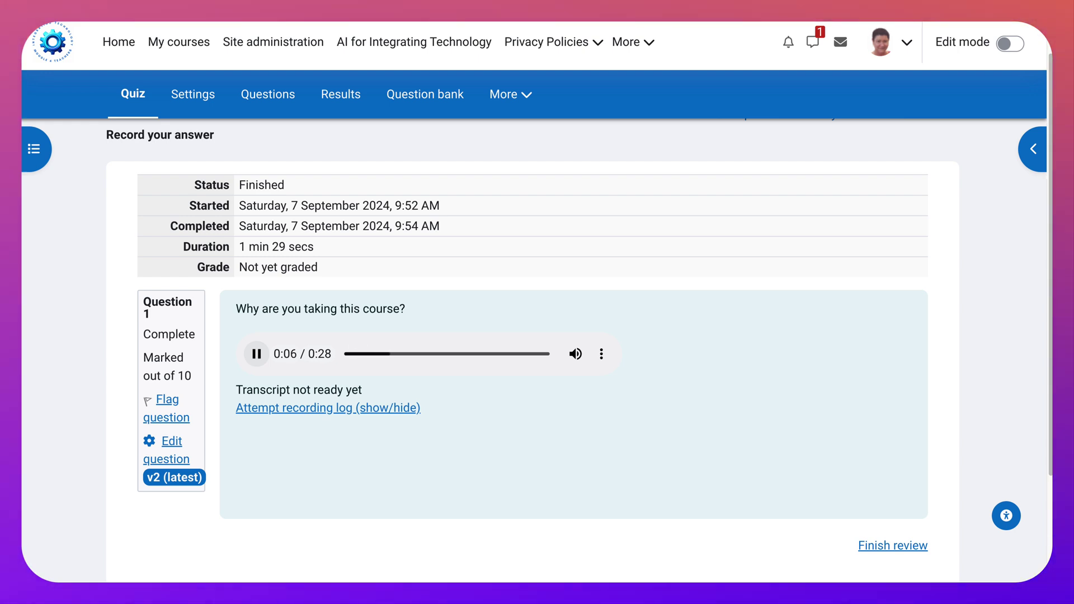
pyautogui.press('space')
pyautogui.scroll(1, 533, 350)
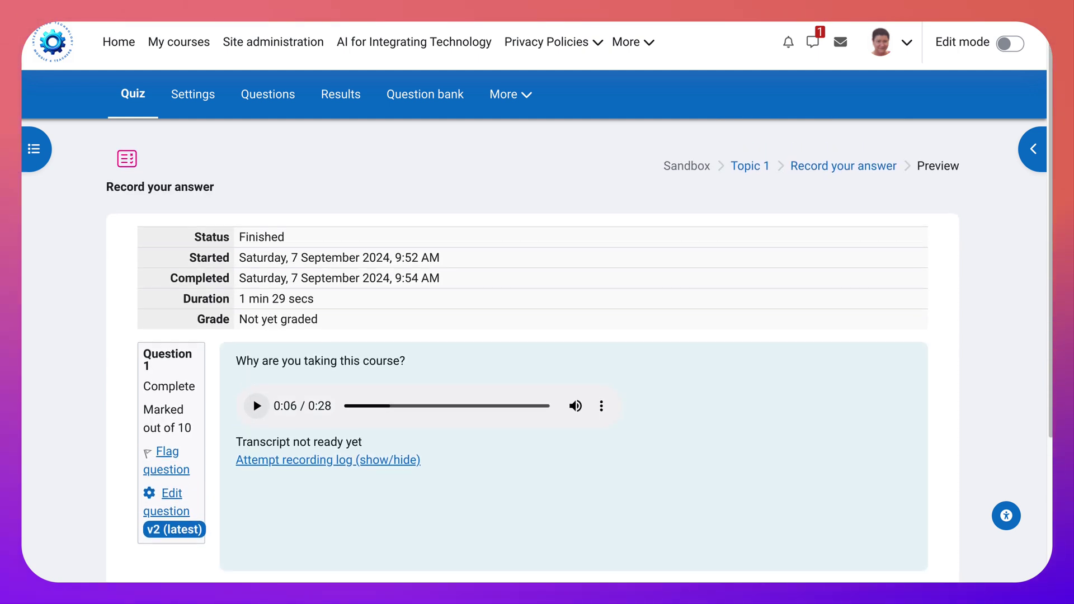
# Step: Return to the "Record your answer" overview and examine the summary of Attempt 1
pyautogui.click(842, 166)
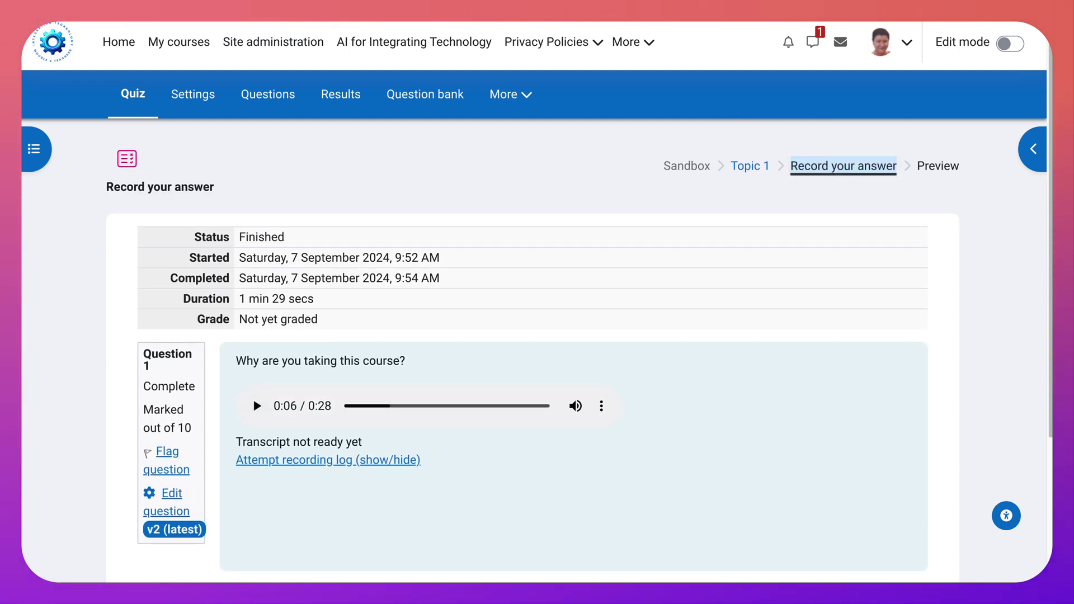
pyautogui.scroll(-3, 534, 335)
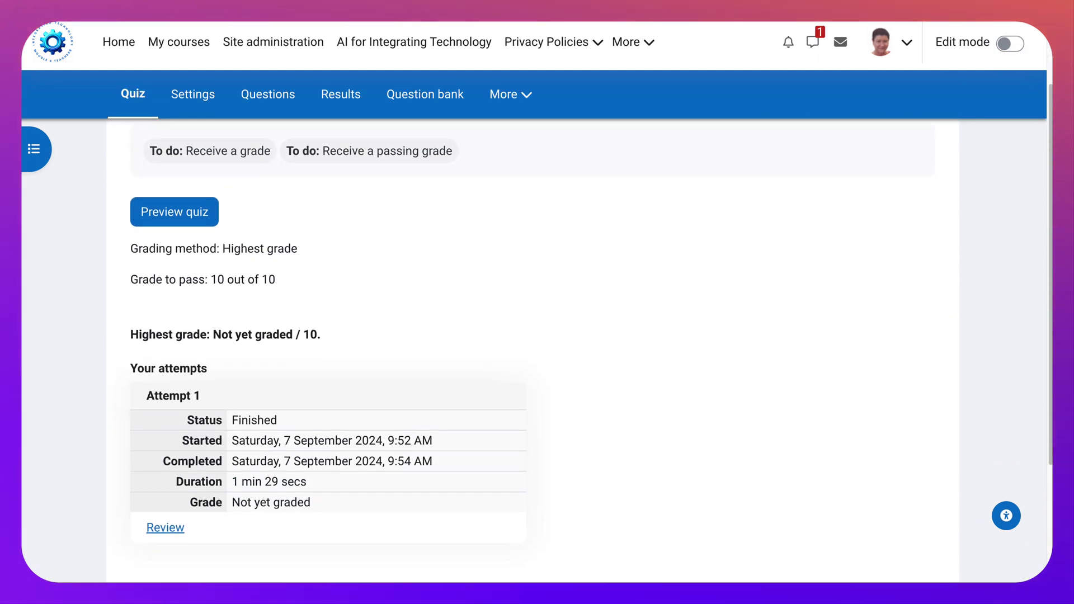
pyautogui.scroll(3, 534, 336)
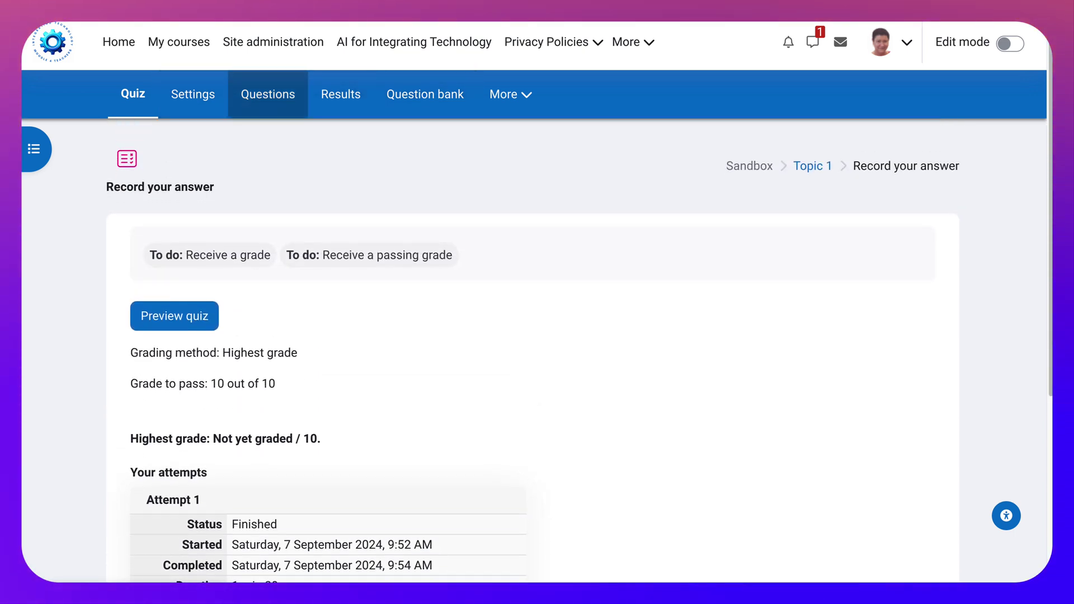
# Step: View the quiz's question list, and go back to the "Record your answer" overview
pyautogui.click(268, 94)
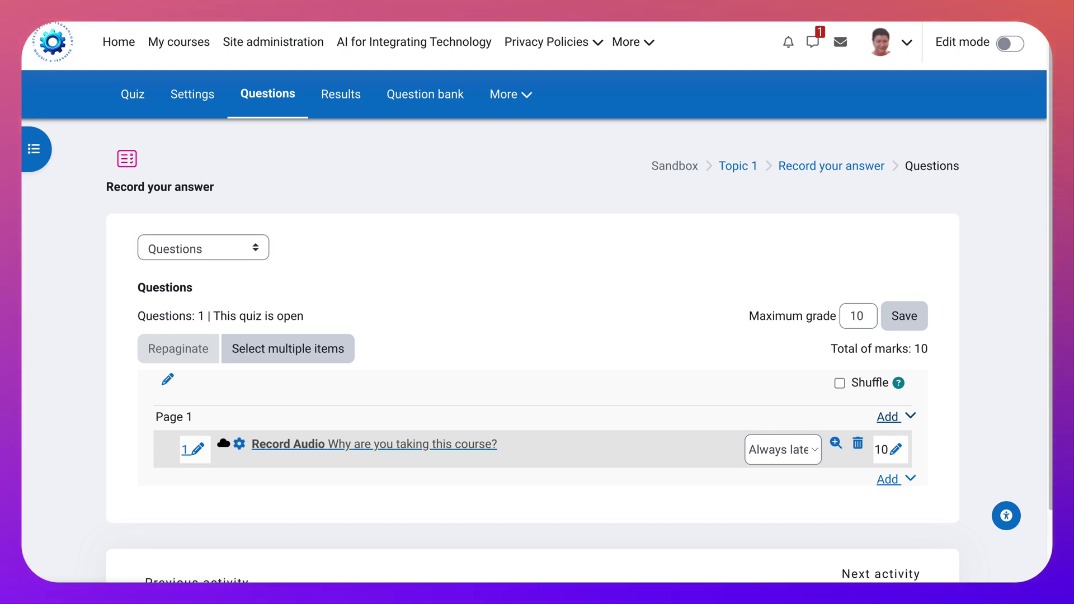
pyautogui.click(831, 167)
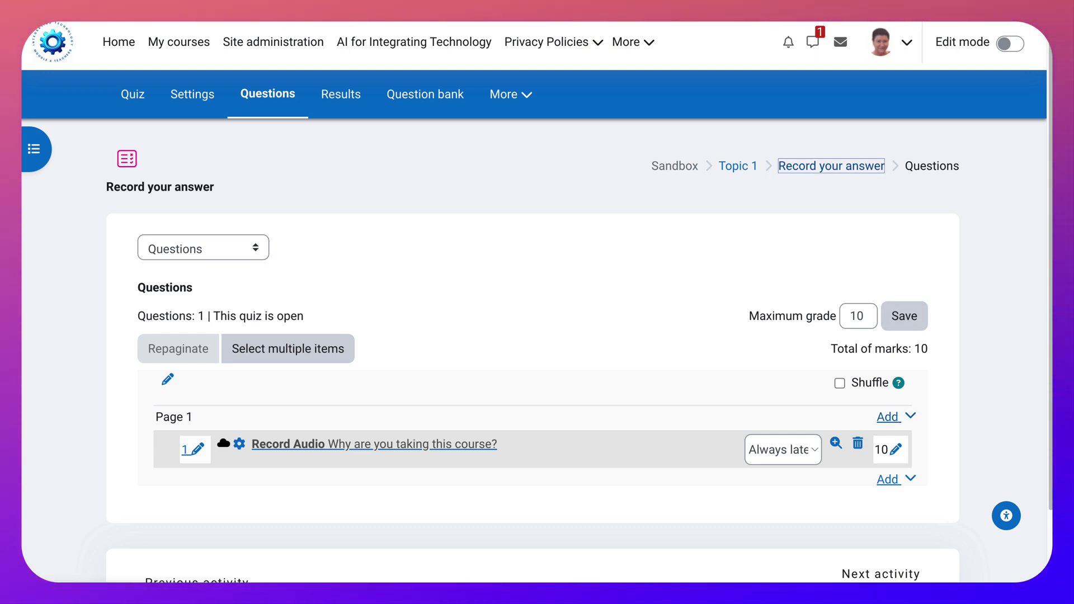
pyautogui.press('Return')
# Step: Open the review of Attempt 1 to check the recording's transcript
pyautogui.scroll(-2, 532, 336)
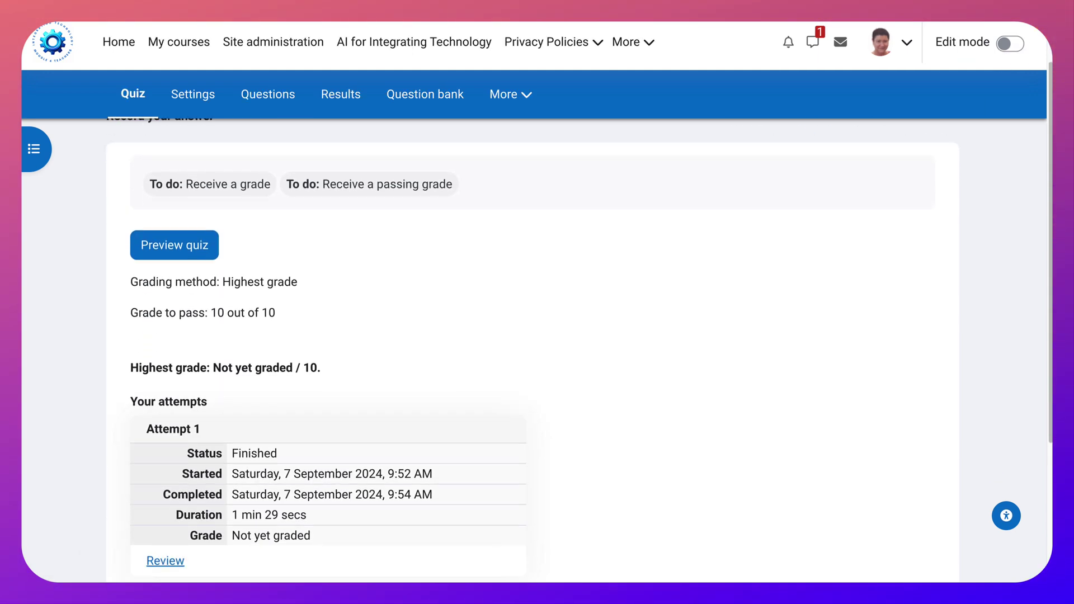
pyautogui.scroll(2, 532, 335)
pyautogui.scroll(-3, 531, 335)
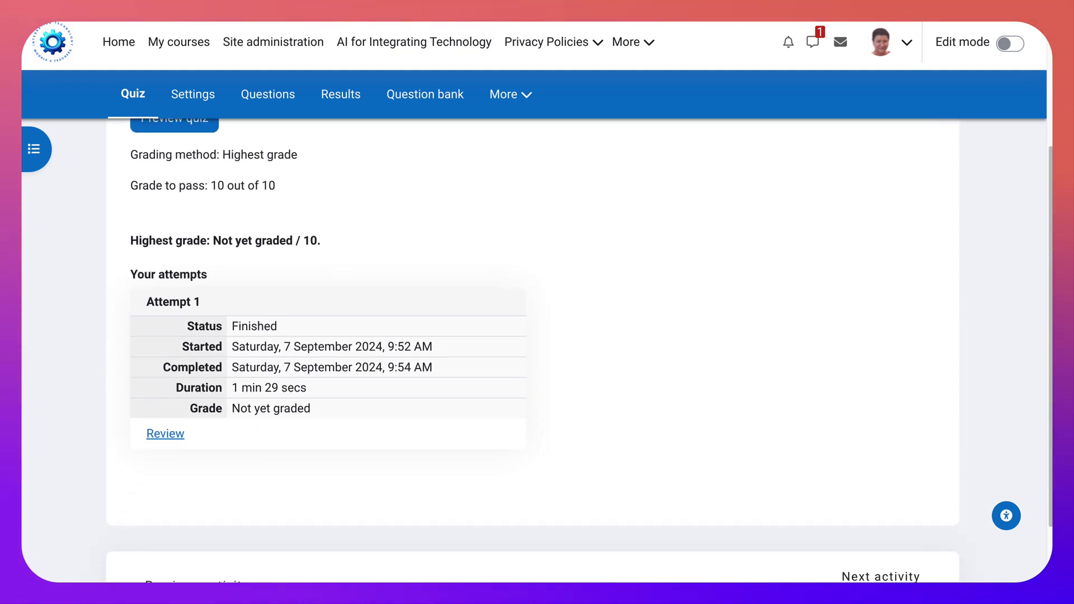
pyautogui.press('Tab')
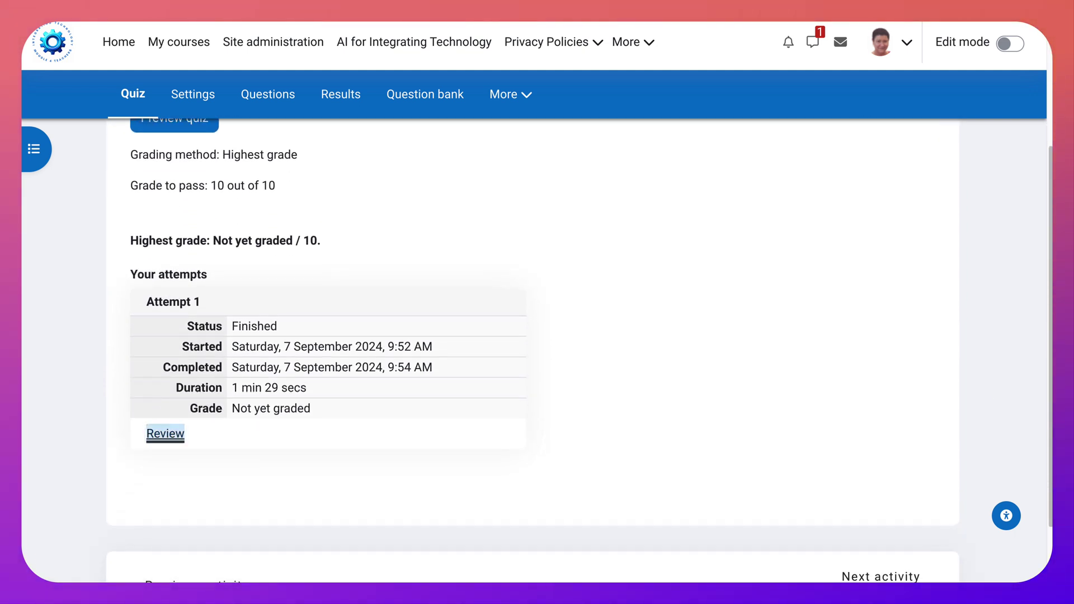
pyautogui.press('Return')
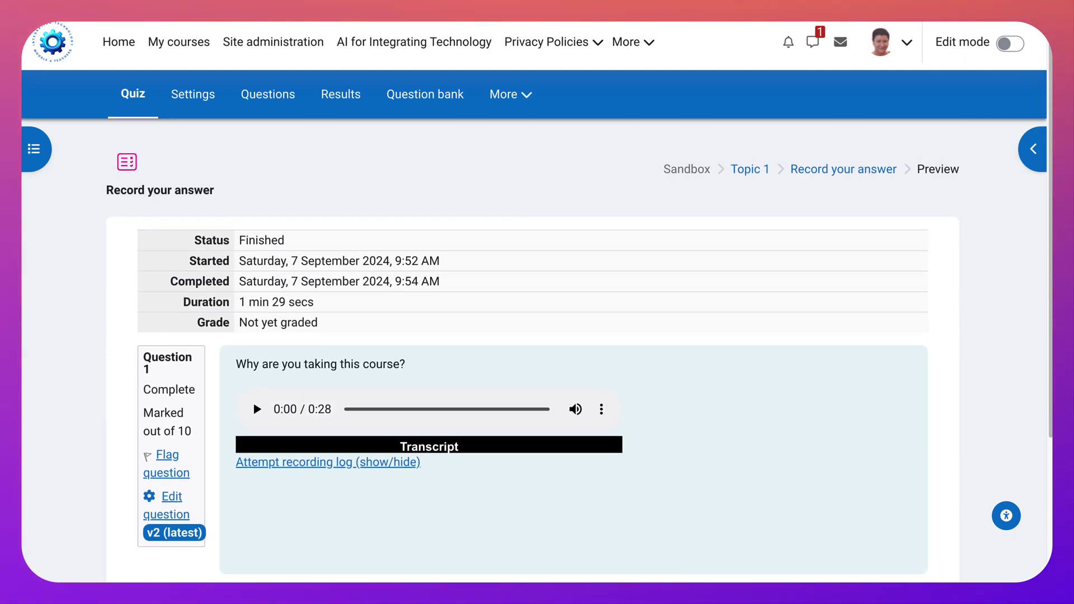
# Step: Leave the attempt review and return to Topic 1 of the Sandbox course through the quiz overview
pyautogui.click(843, 165)
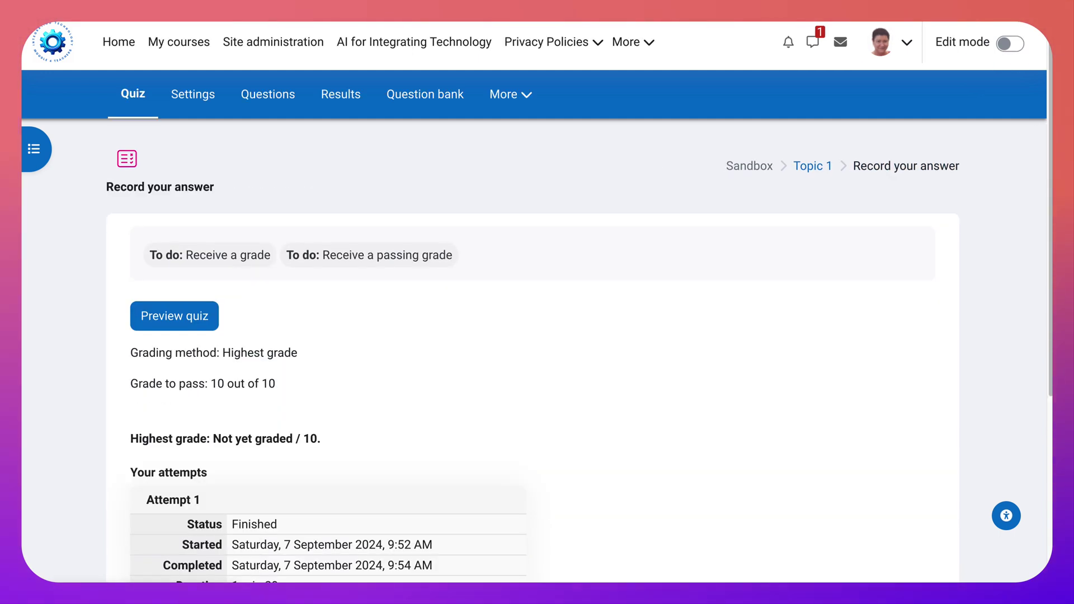
pyautogui.press('Tab')
pyautogui.press('Return')
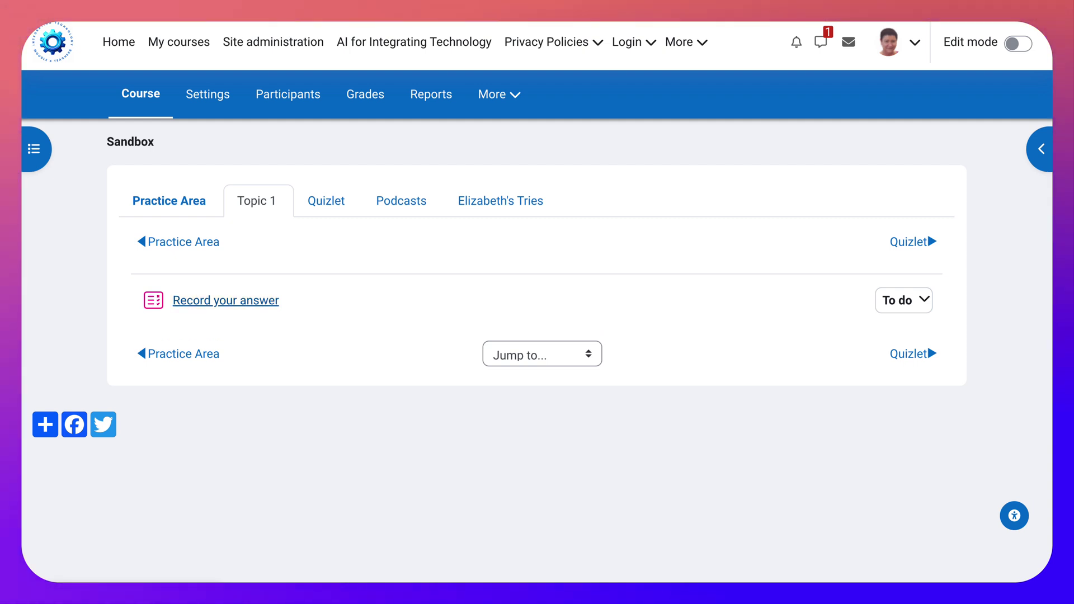
pyautogui.press('Tab')
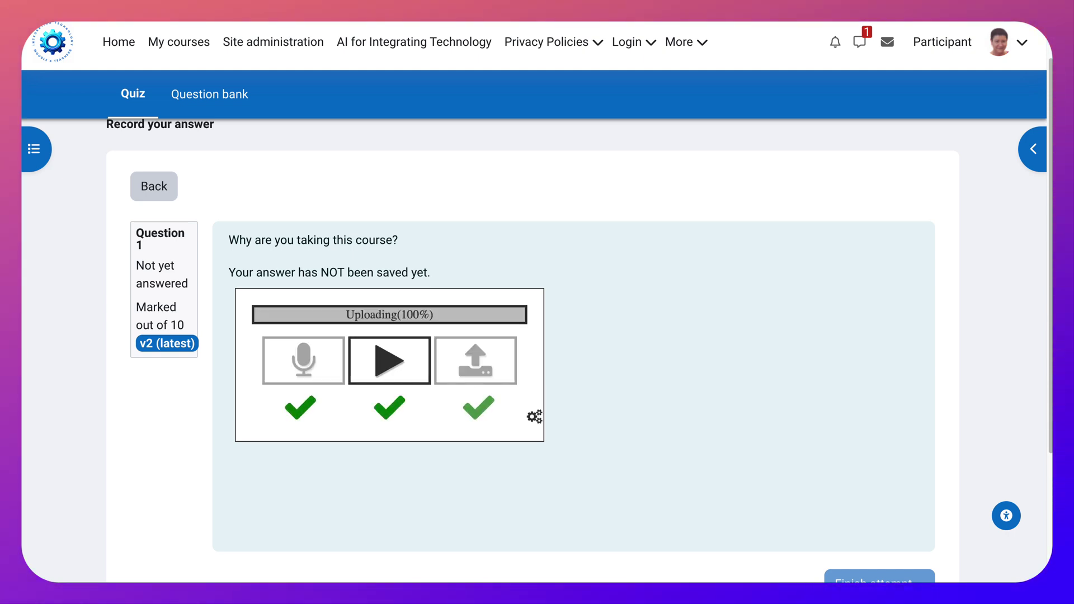
# Step: Finish the quiz attempt with the uploaded recording in the Participant role, and submit all answers
pyautogui.scroll(-2, 532, 350)
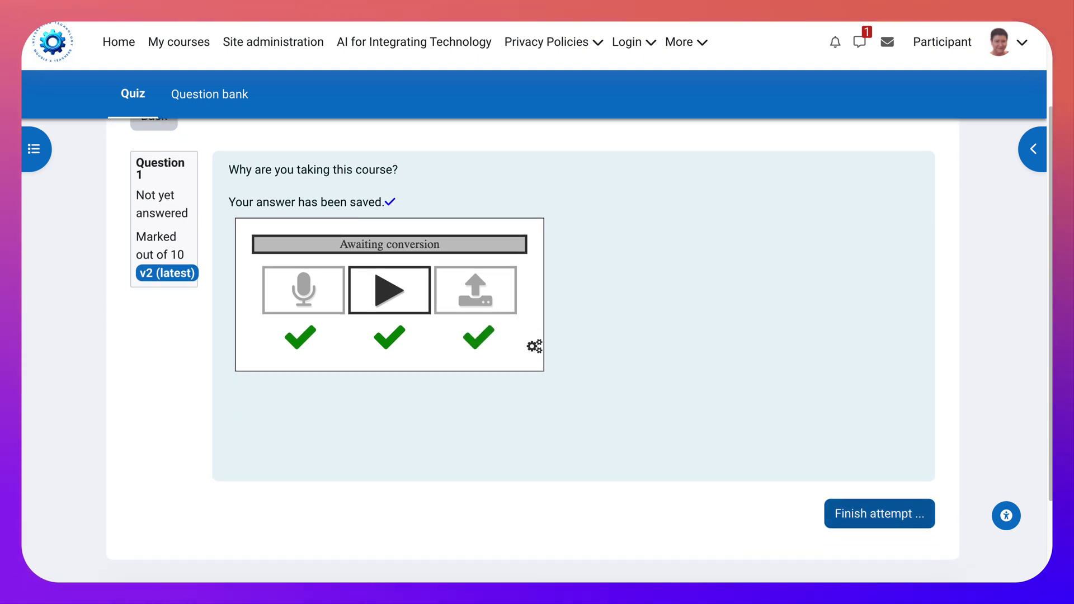
pyautogui.click(879, 513)
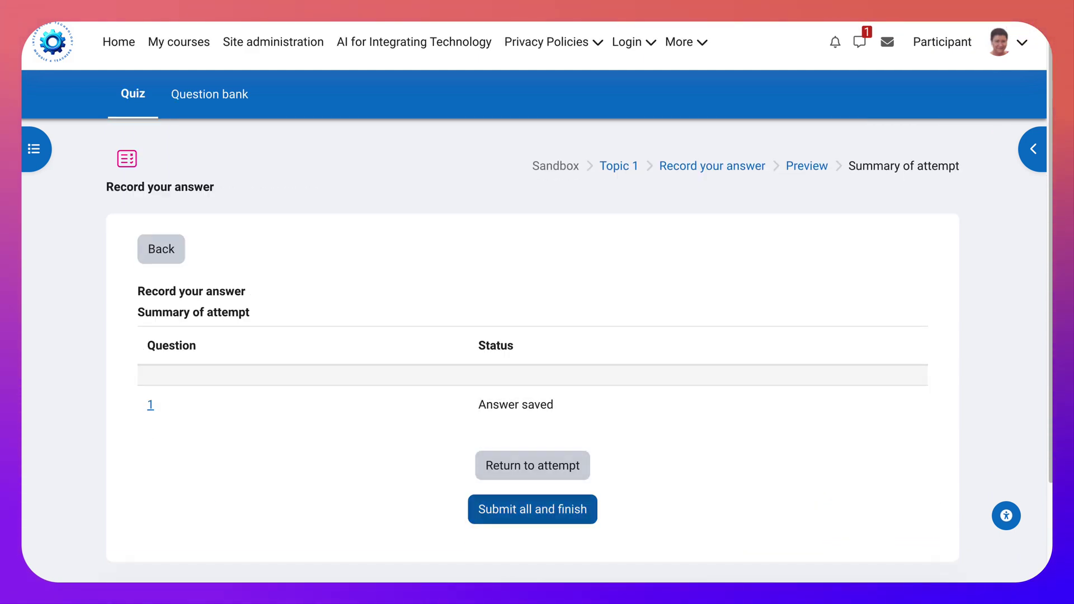
pyautogui.click(537, 509)
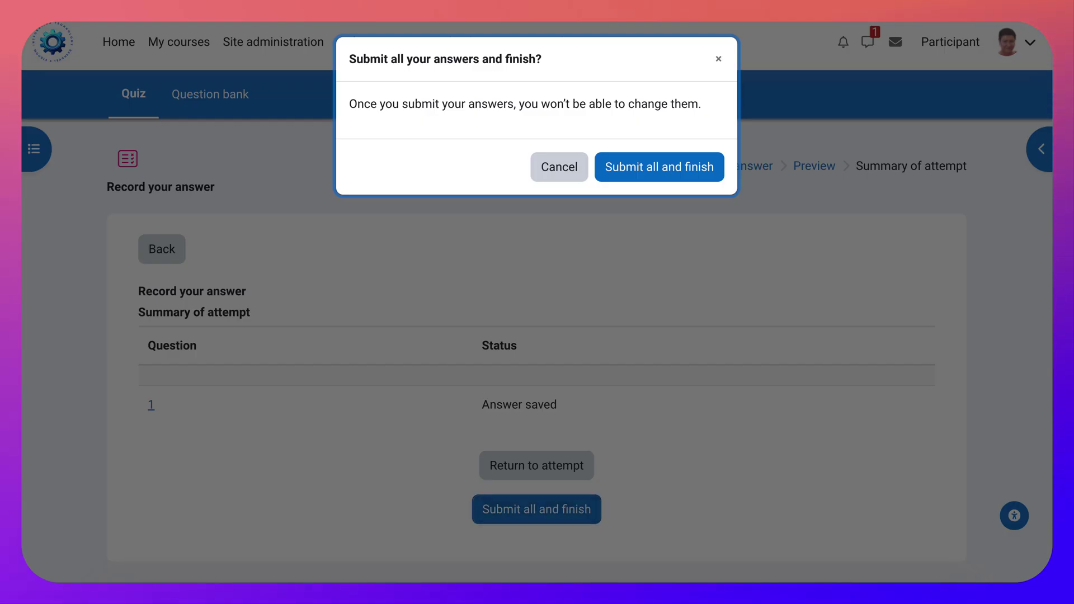
pyautogui.click(659, 167)
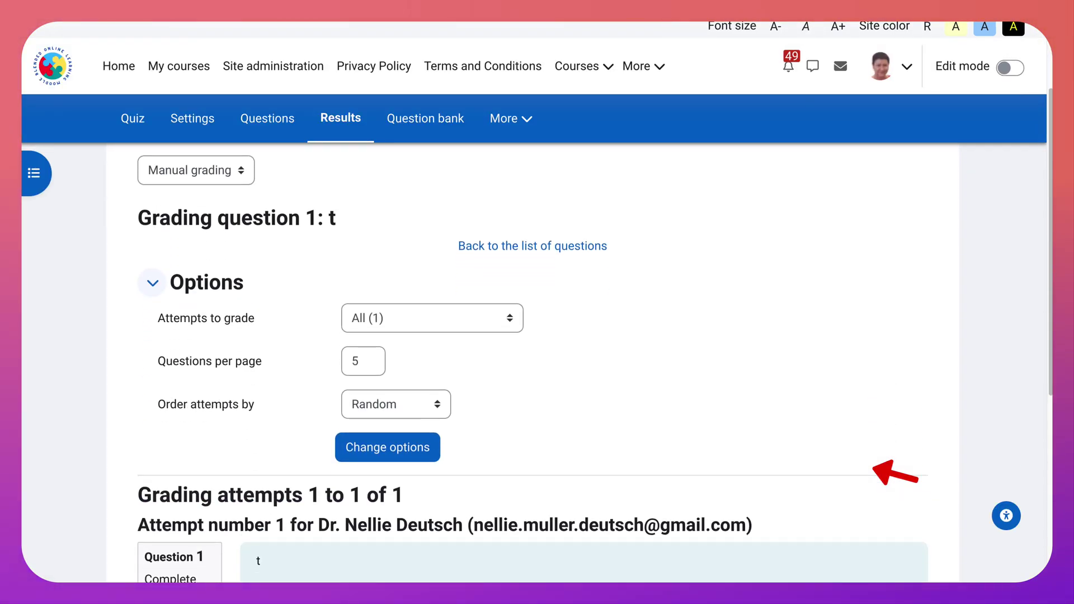
# Step: Give the recorded answer to question 1 of the "Record using record" quiz a mark of 1 in manual grading, and save it
pyautogui.scroll(-6, 532, 364)
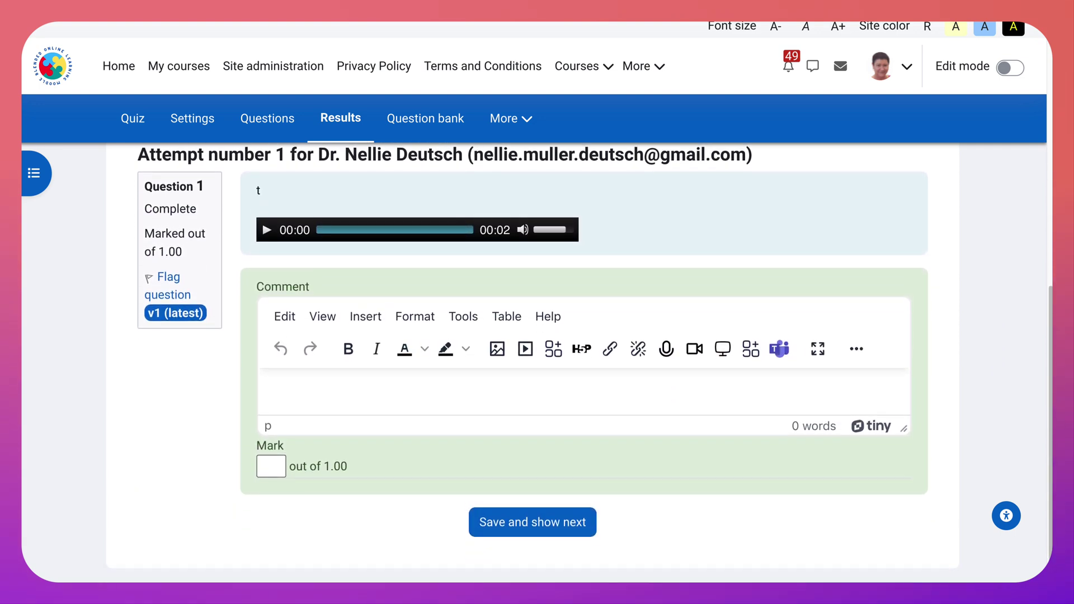
pyautogui.click(270, 466)
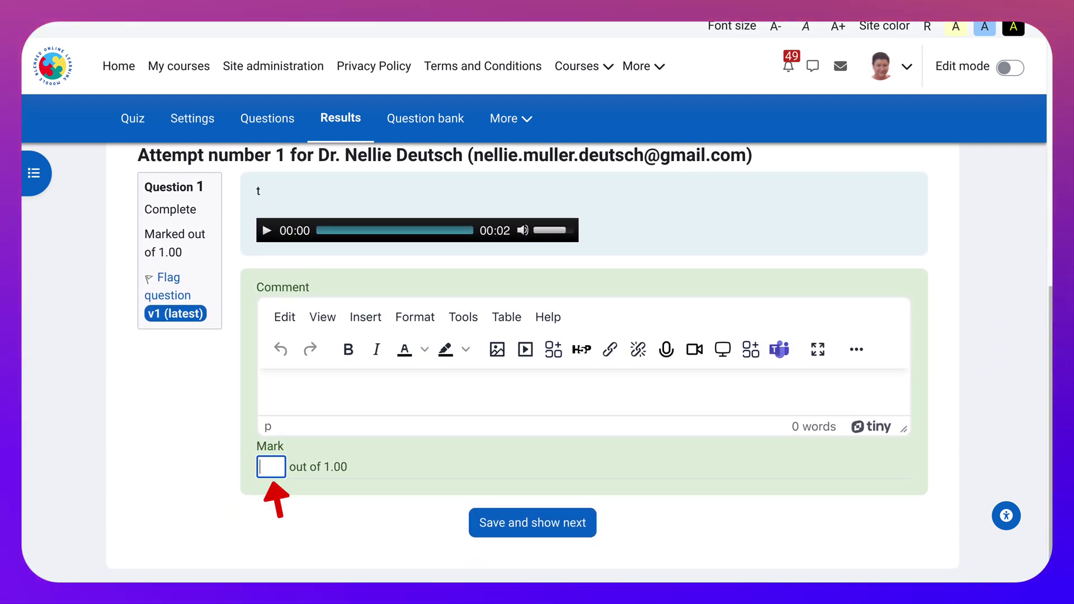
pyautogui.write('1')
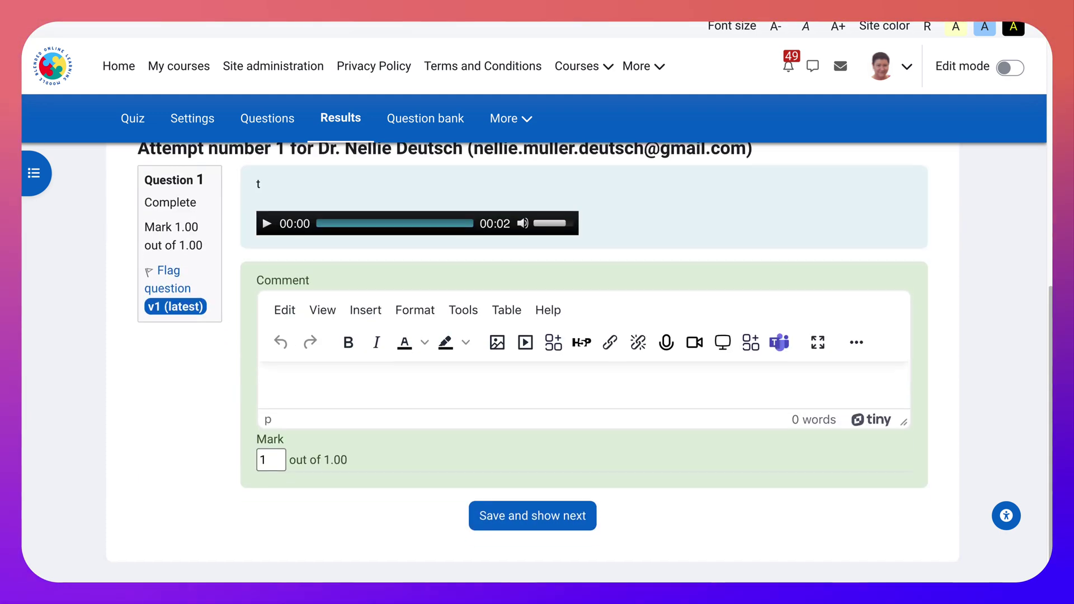
pyautogui.click(532, 523)
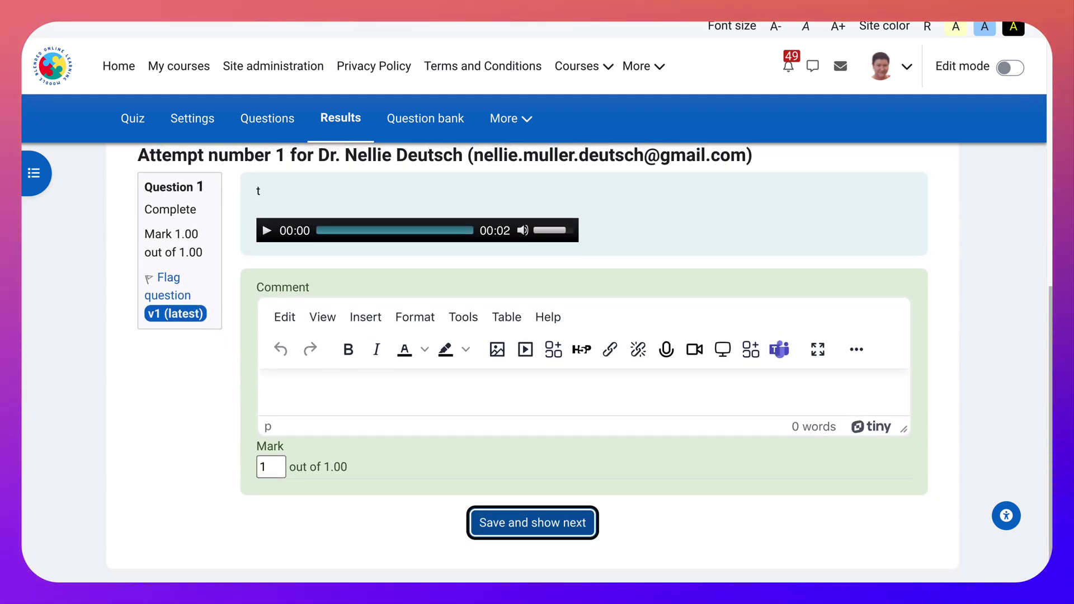
pyautogui.press('Return')
# Step: Check the graded attempt on the manual grading page, and return to the "Record using record" overview
pyautogui.scroll(-2, 533, 362)
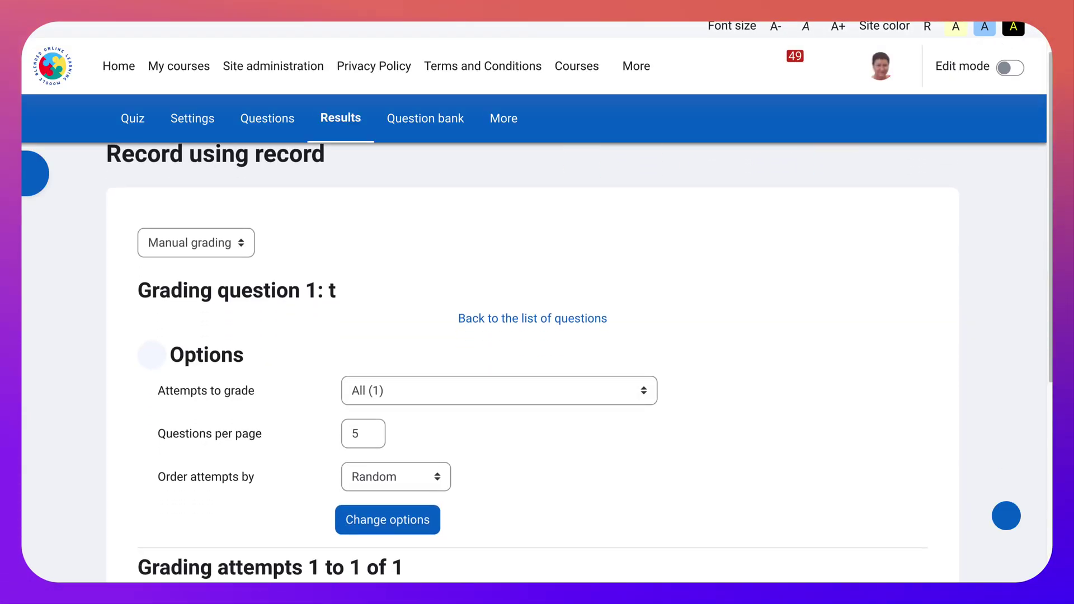
pyautogui.scroll(-5, 532, 363)
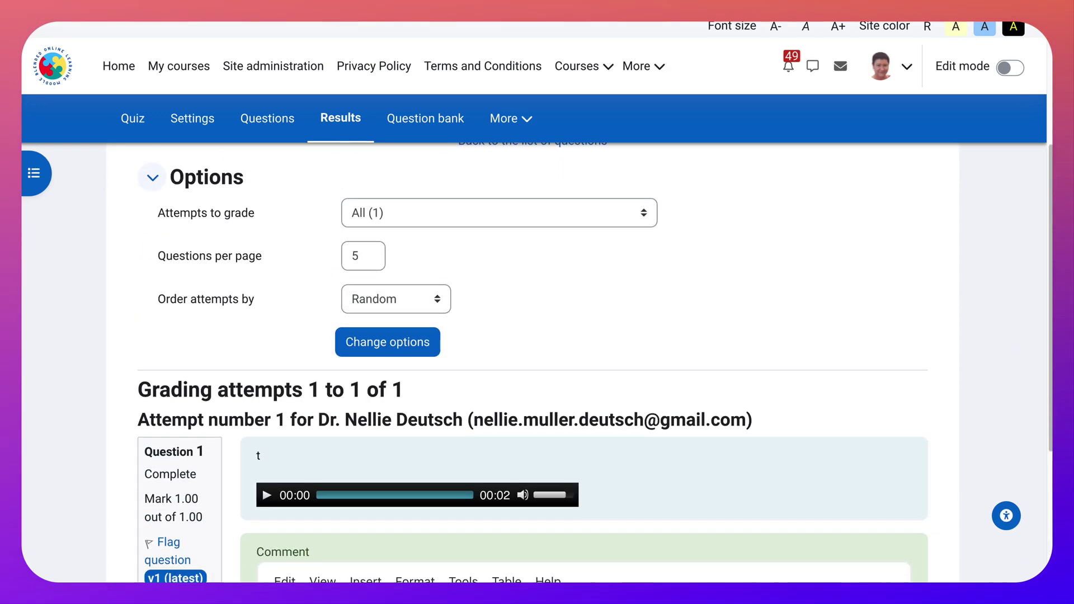
pyautogui.scroll(7, 533, 363)
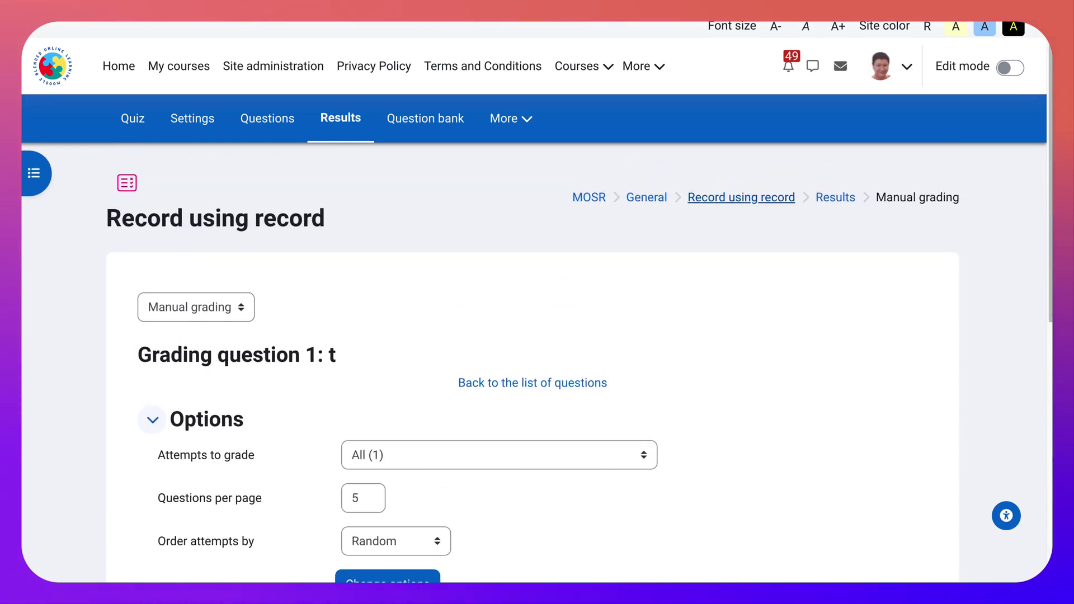
pyautogui.click(740, 197)
pyautogui.press('Return')
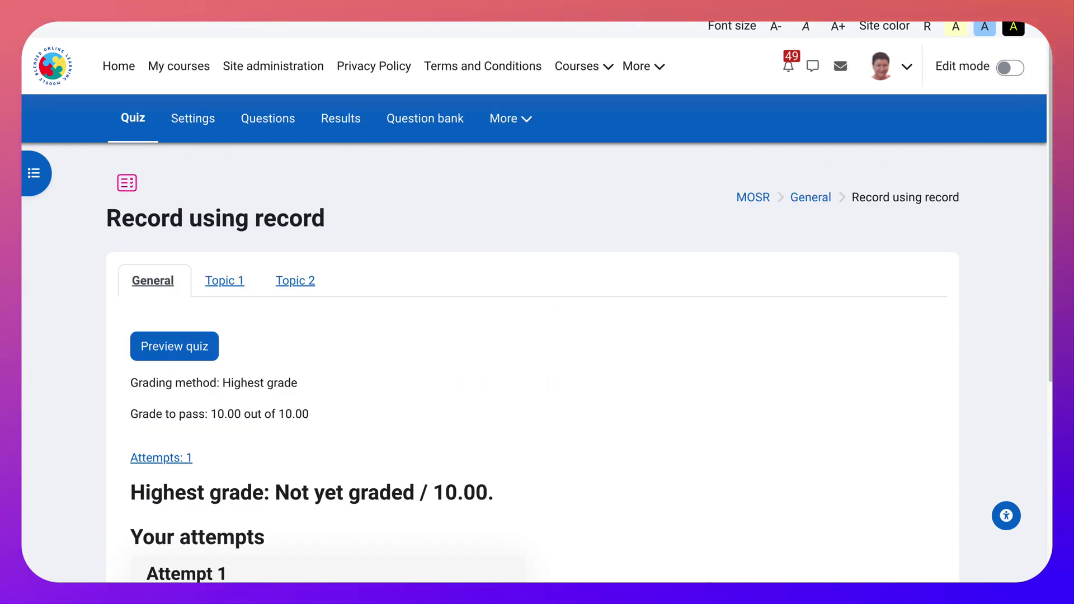
# Step: Look through the quiz overview's attempts, and reopen "Record using record" from the course's activity list
pyautogui.scroll(-6, 532, 362)
pyautogui.scroll(3, 532, 362)
pyautogui.scroll(3, 533, 363)
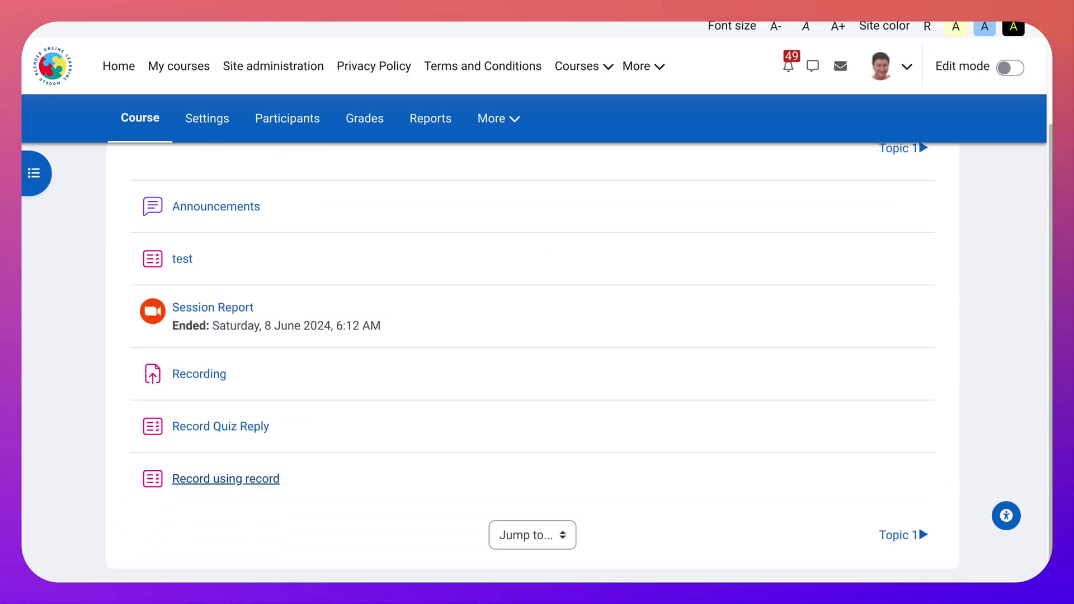
pyautogui.click(226, 479)
pyautogui.press('Return')
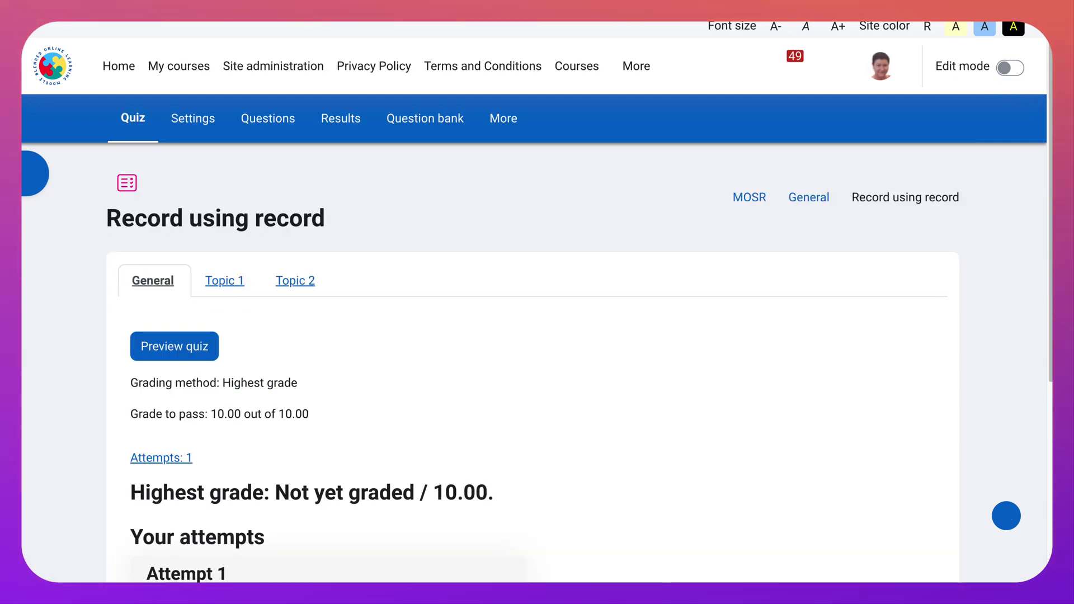
# Step: Open the Grades report in the "Record using record" quiz results, and look through its report options and attempts table
pyautogui.scroll(-5, 533, 363)
pyautogui.scroll(5, 533, 362)
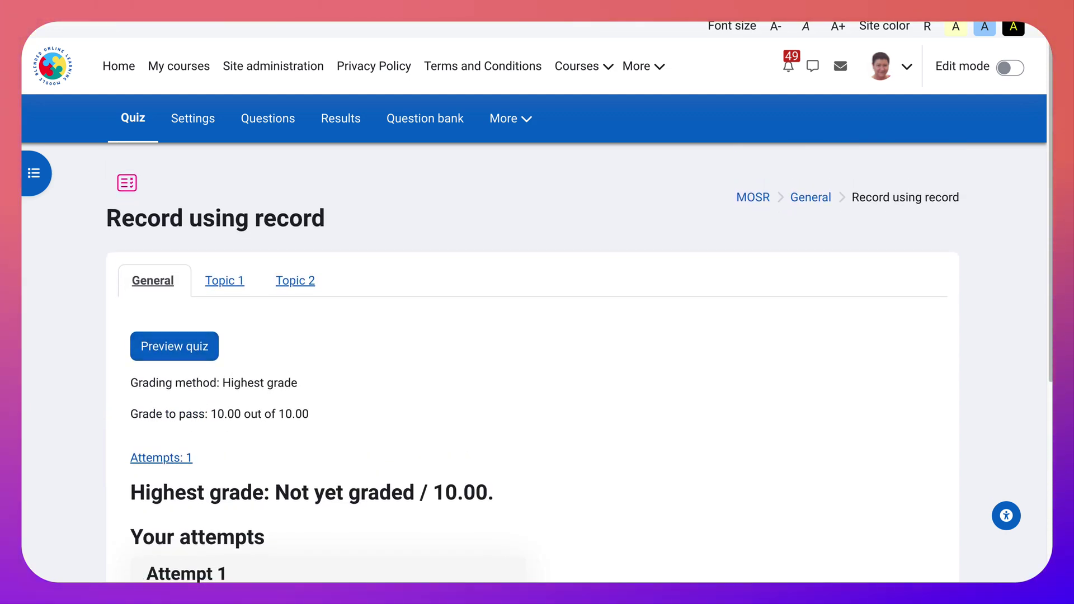
pyautogui.press('Tab')
pyautogui.press('Return')
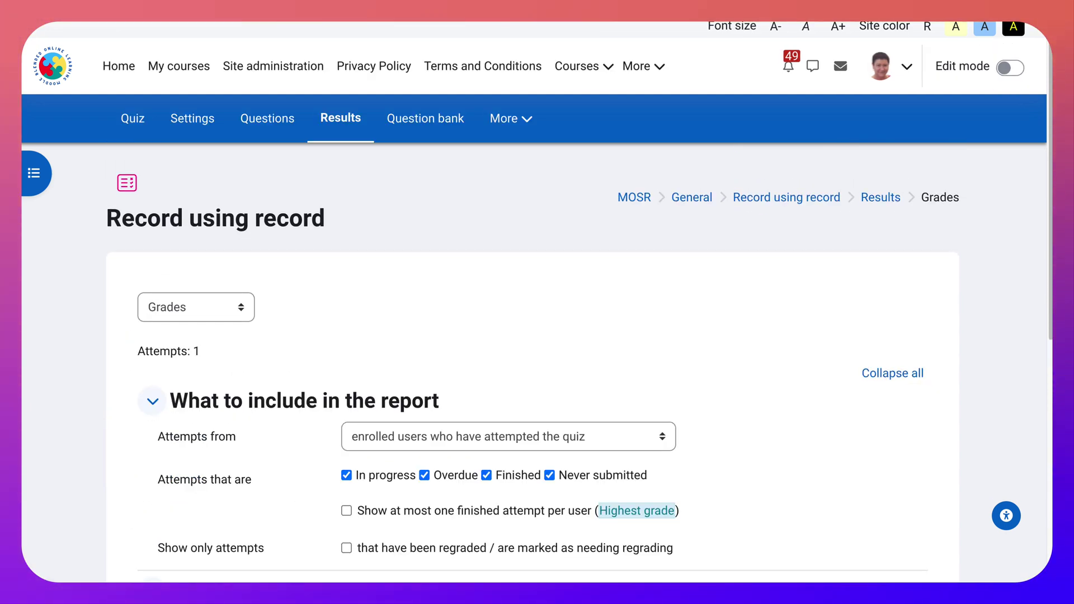
pyautogui.scroll(-5, 533, 363)
pyautogui.scroll(-2, 533, 363)
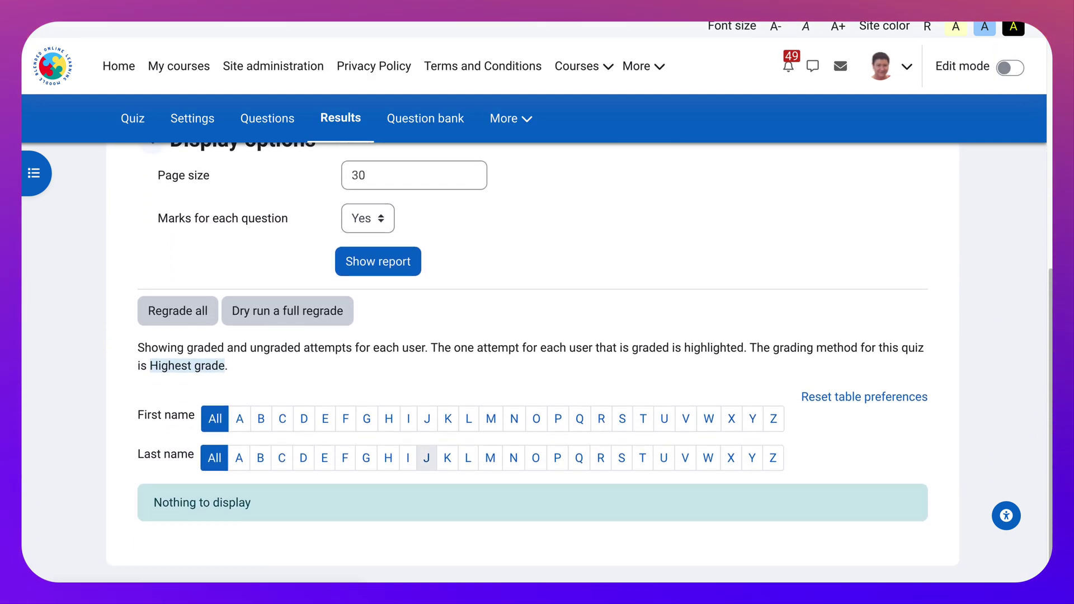
pyautogui.scroll(10, 532, 364)
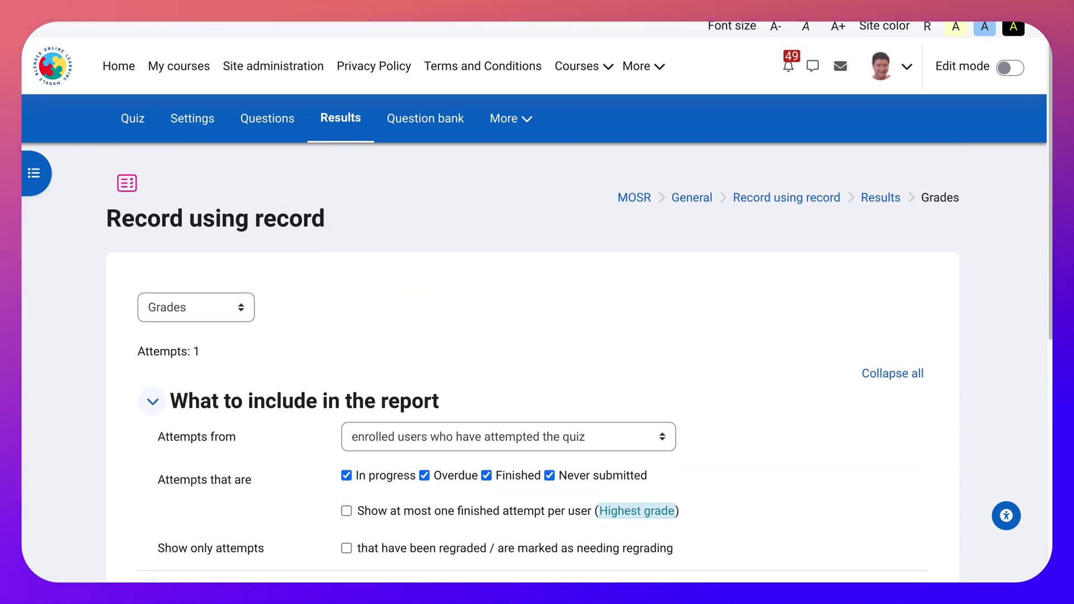
# Step: Switch the quiz results to the Manual grading report, and open all attempts of question 2 "tt" for grading
pyautogui.click(195, 308)
pyautogui.click(185, 362)
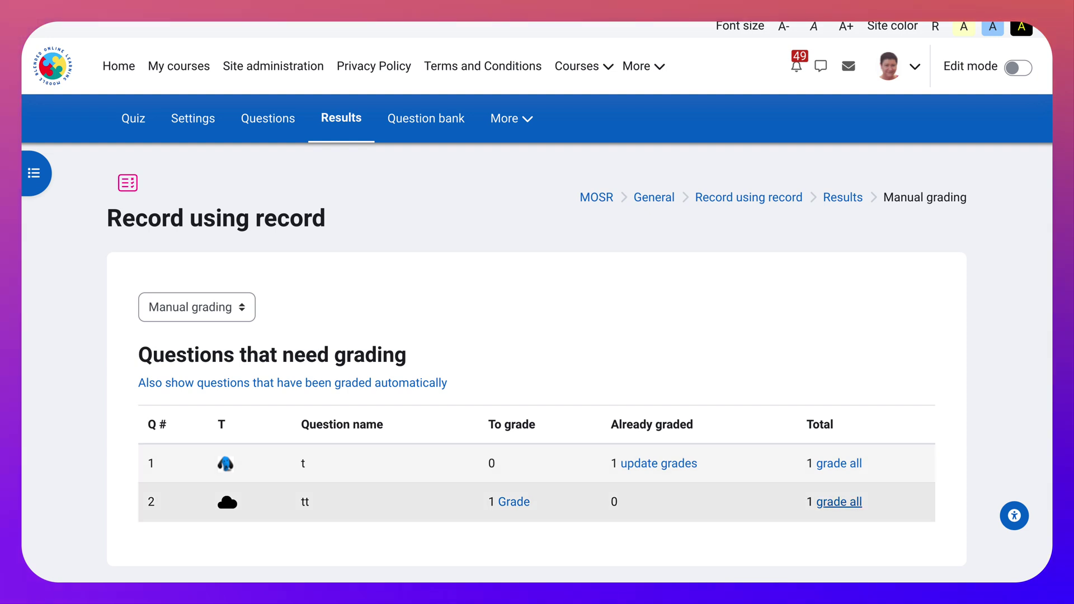
pyautogui.click(839, 502)
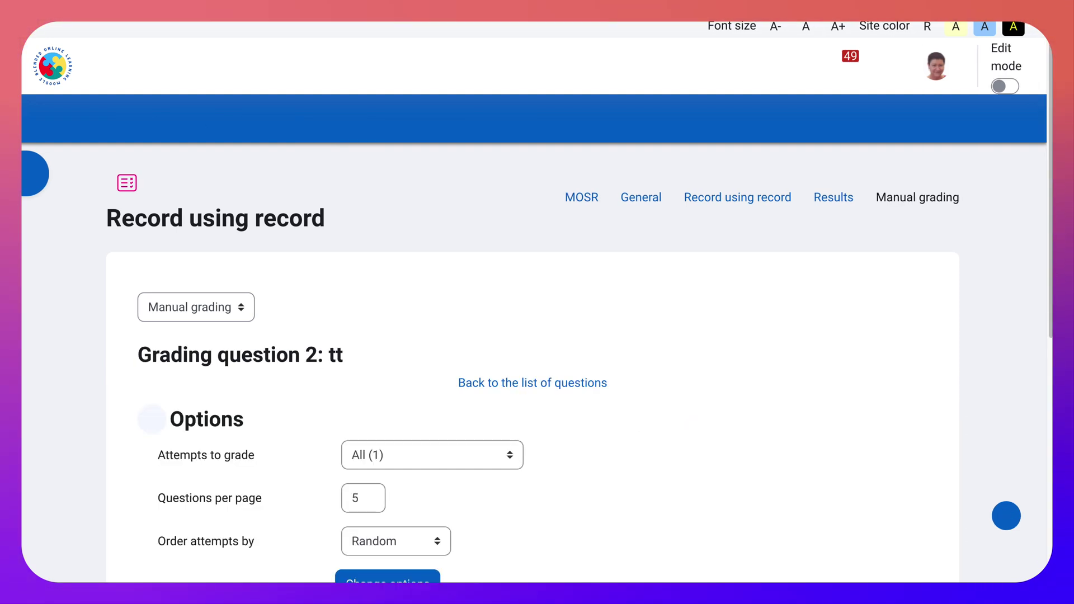
# Step: Give the recorded answer to question 2 "tt" a mark of 1 out of 1.00, leaving the comment empty
pyautogui.scroll(-5, 839, 502)
pyautogui.scroll(-1, 533, 363)
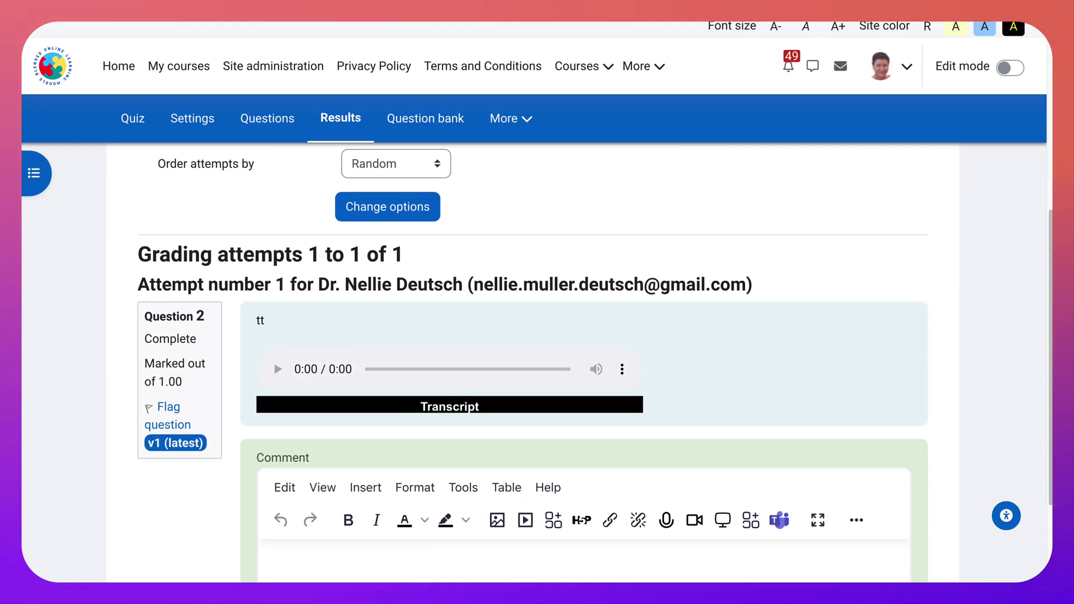
pyautogui.scroll(-2, 533, 363)
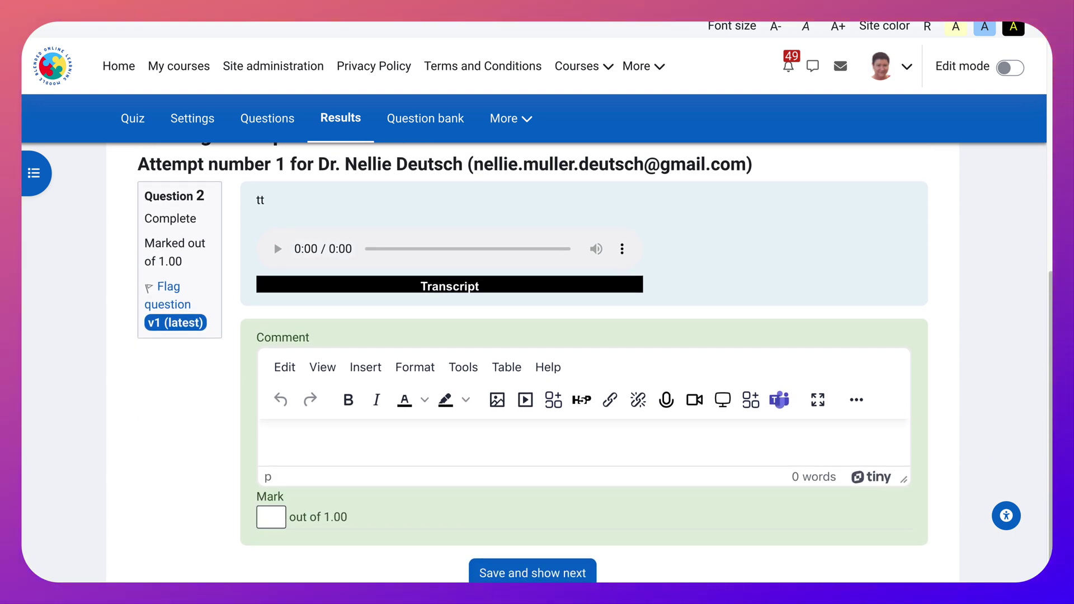
pyautogui.click(271, 517)
pyautogui.write('1')
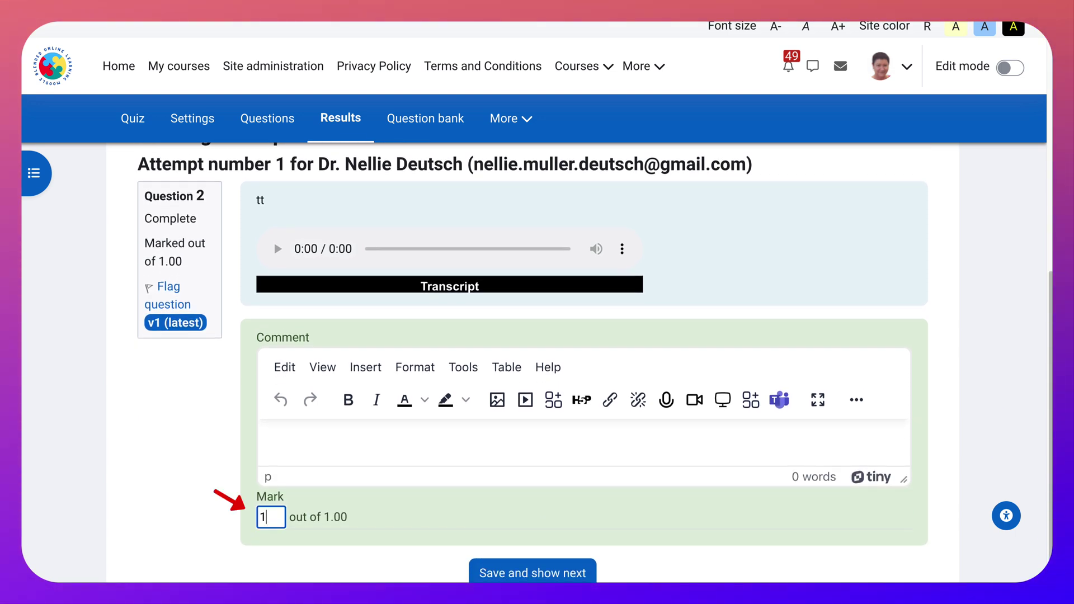
pyautogui.scroll(2, 540, 363)
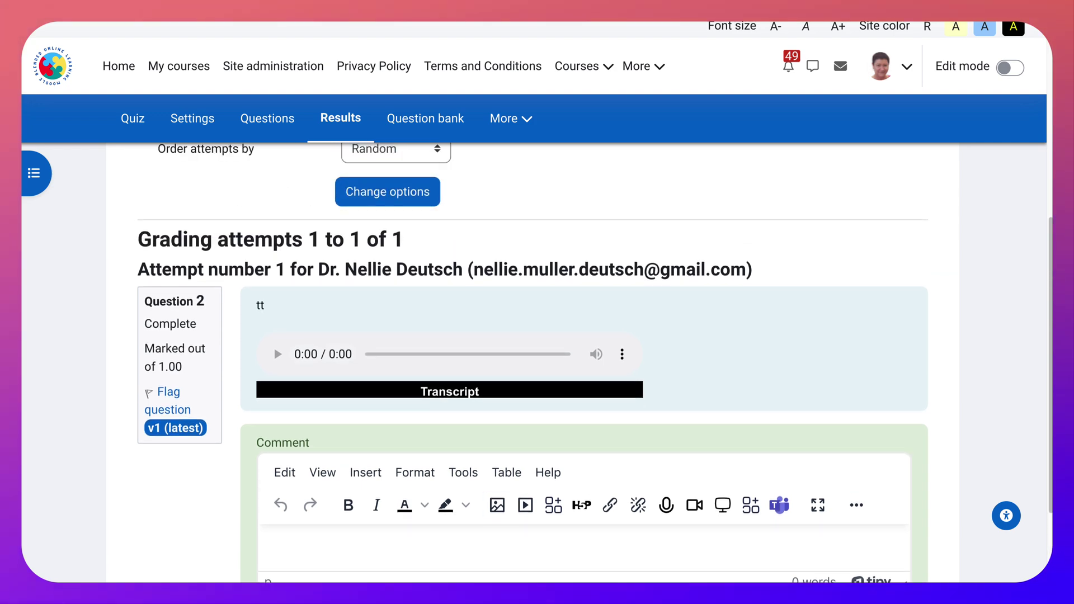
pyautogui.scroll(-3, 533, 363)
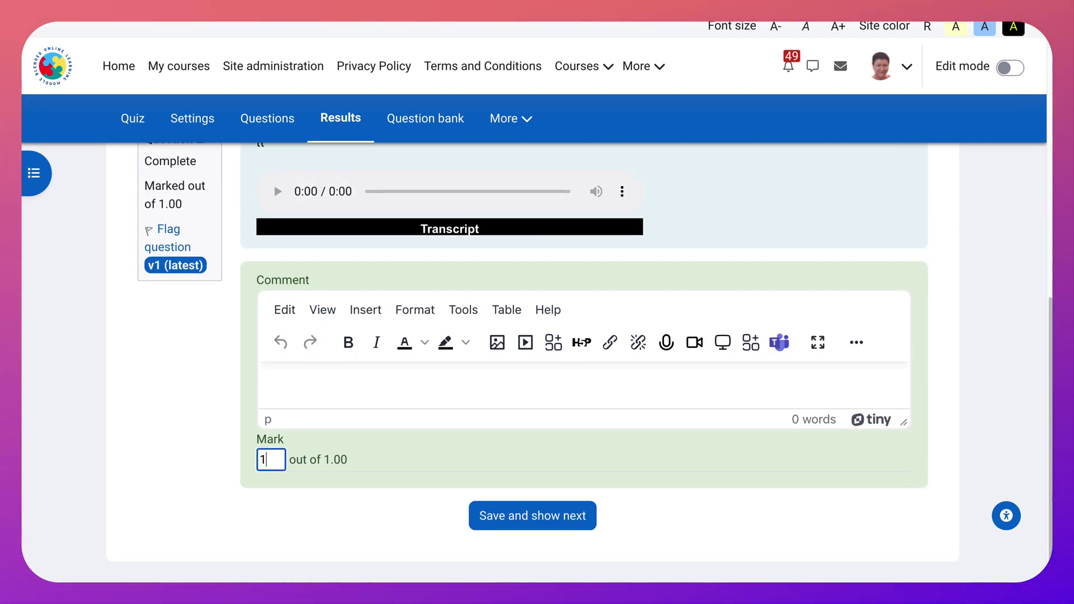